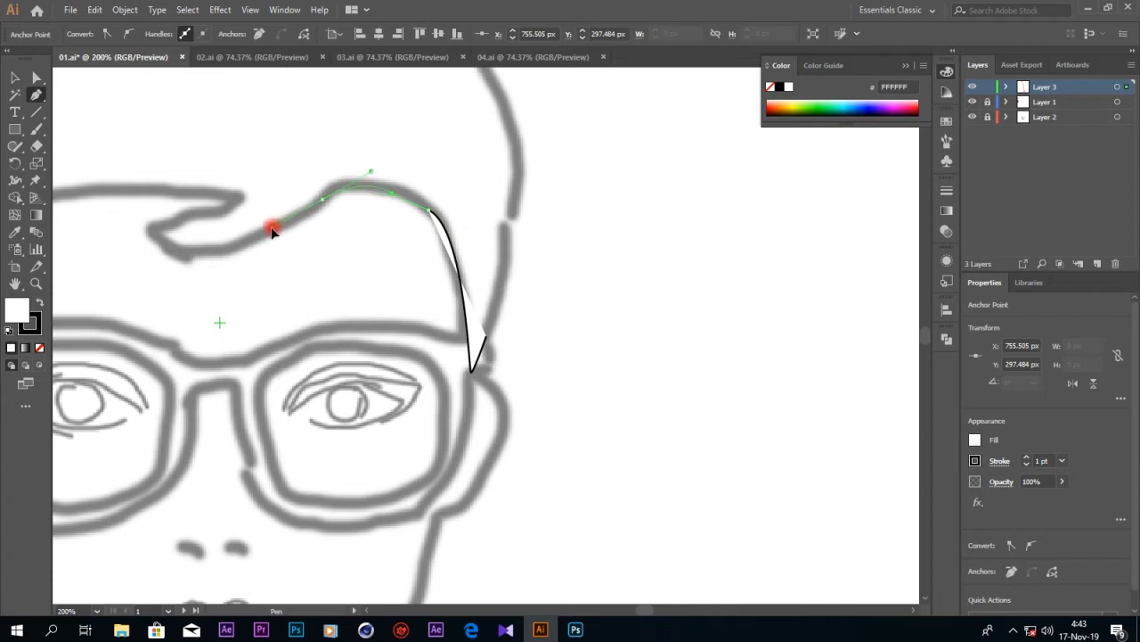
# - Trace the lower hairline around the fringe curl above the forehead with the Pen tool, using no fill
pyautogui.moveTo(157, 235); pyautogui.dragTo(102, 189)
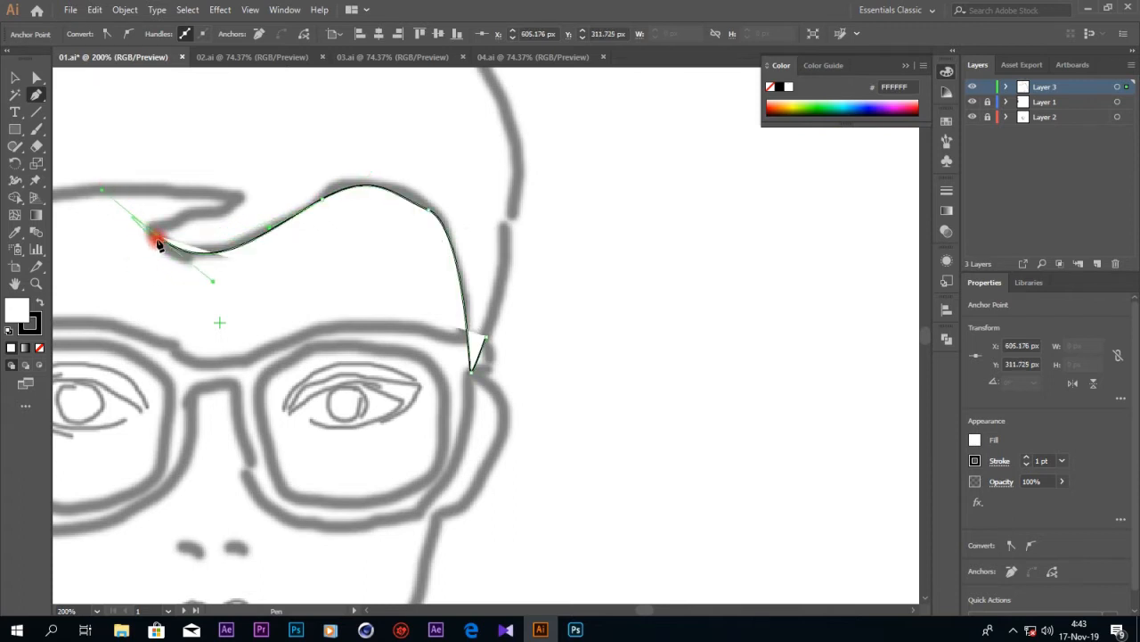
pyautogui.click(13, 364)
pyautogui.click(221, 199)
pyautogui.click(220, 214)
pyautogui.moveTo(261, 214); pyautogui.dragTo(148, 199)
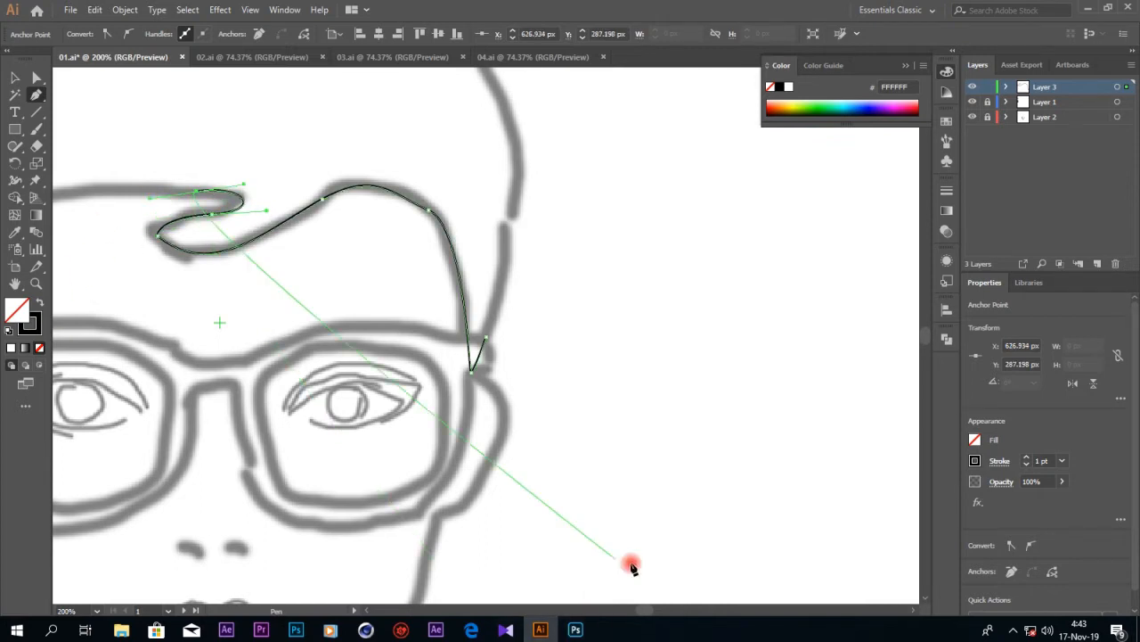
# - Extend the hairline path from the fringe curl down to the left temple
pyautogui.click(628, 607)
pyautogui.moveTo(629, 607); pyautogui.dragTo(632, 583)
pyautogui.hotkey('ctrl', '-')
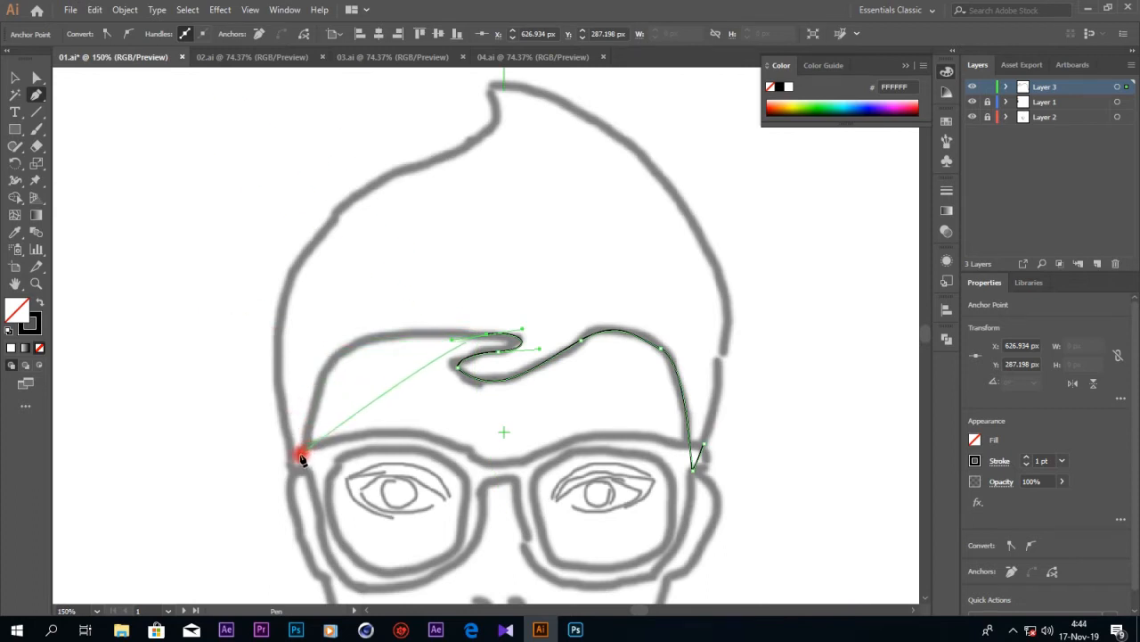
pyautogui.moveTo(292, 470)
pyautogui.mouseDown()
pyautogui.moveTo(230, 579)
pyautogui.moveTo(229, 524)
pyautogui.moveTo(261, 519)
pyautogui.moveTo(270, 464)
pyautogui.moveTo(257, 465)
pyautogui.mouseUp()
# - Trace the outer hair contour from the left temple up over the pointed tip at the crown
pyautogui.click(292, 284)
pyautogui.scroll(5, 312, 267)
pyautogui.moveTo(371, 208)
pyautogui.mouseDown()
pyautogui.moveTo(433, 205)
pyautogui.moveTo(502, 166)
pyautogui.moveTo(489, 57)
pyautogui.moveTo(512, 188)
pyautogui.moveTo(484, 237)
pyautogui.moveTo(473, 306)
pyautogui.moveTo(404, 305)
pyautogui.moveTo(468, 311)
pyautogui.mouseUp()
pyautogui.click(370, 209)
pyautogui.click(488, 364)
pyautogui.moveTo(567, 376); pyautogui.dragTo(649, 417)
# - Trace the right side of the outer hair contour down to the temple and close the hair shape
pyautogui.scroll(-3, 655, 421)
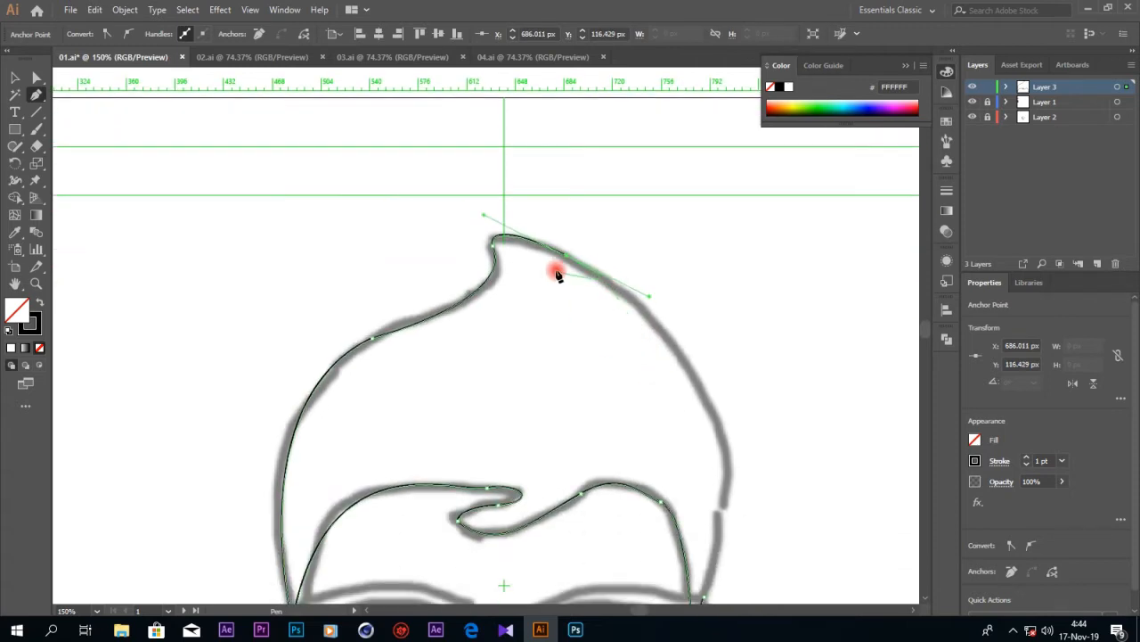
pyautogui.scroll(-2, 704, 401)
pyautogui.moveTo(717, 340); pyautogui.dragTo(658, 541)
pyautogui.scroll(-1, 731, 465)
pyautogui.click(718, 288)
pyautogui.scroll(-6, 736, 481)
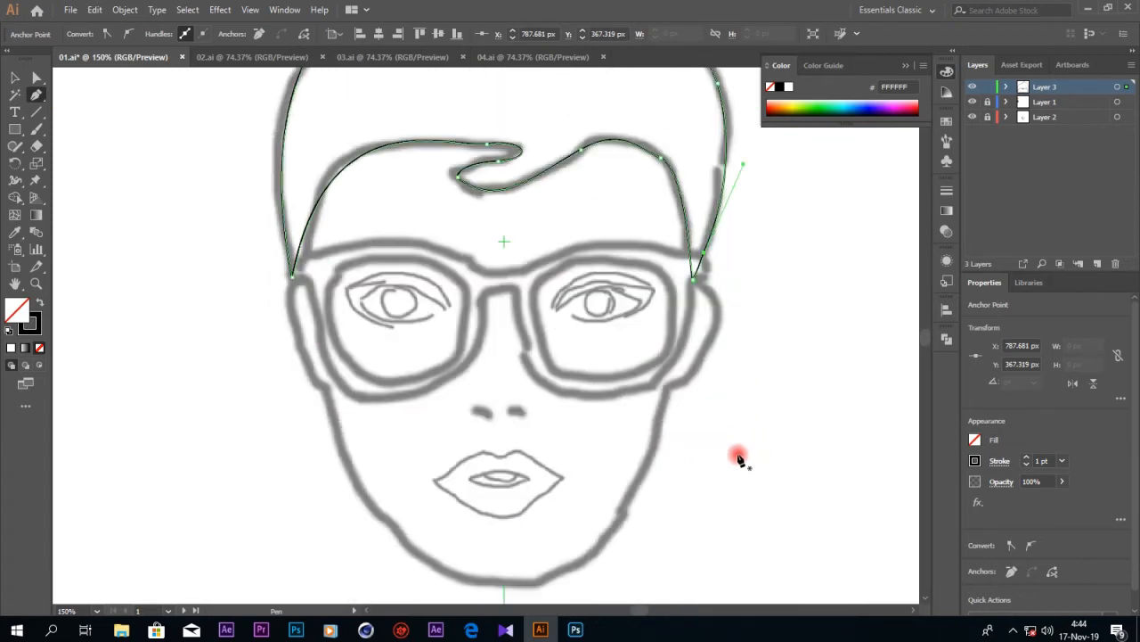
# - Trace the face outline from the left temple around the chin and right ear, closing it across the forehead
pyautogui.moveTo(293, 223); pyautogui.dragTo(295, 250)
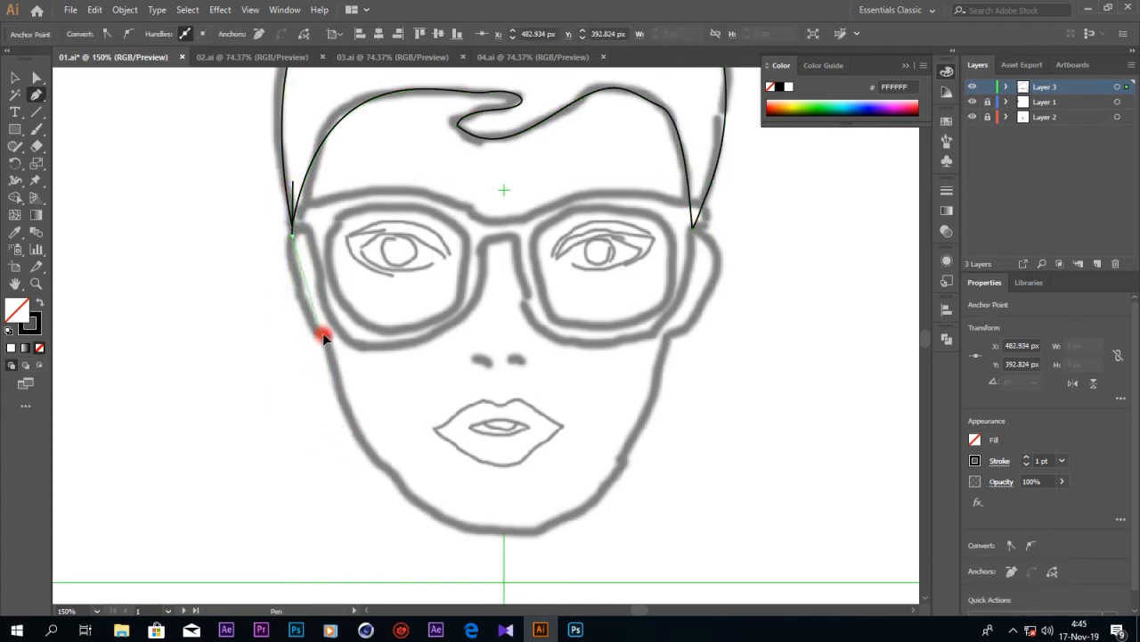
pyautogui.moveTo(355, 361); pyautogui.dragTo(323, 348)
pyautogui.moveTo(435, 515); pyautogui.dragTo(528, 562)
pyautogui.moveTo(616, 463); pyautogui.dragTo(627, 440)
pyautogui.moveTo(666, 337); pyautogui.dragTo(663, 305)
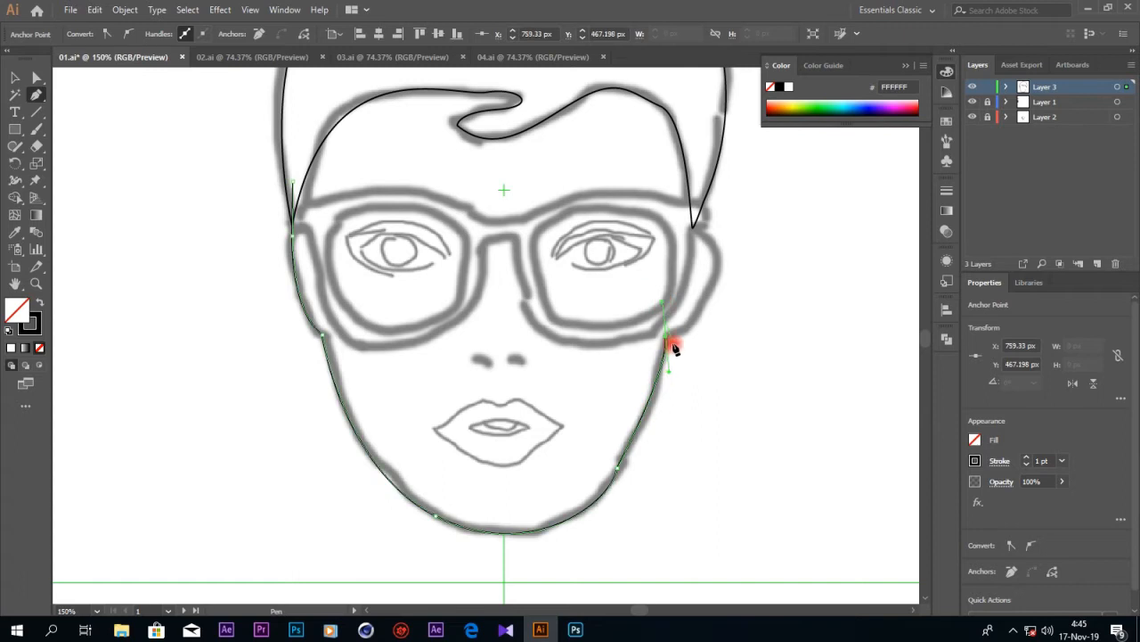
pyautogui.moveTo(695, 226); pyautogui.dragTo(641, 168)
pyautogui.moveTo(697, 226); pyautogui.dragTo(692, 133)
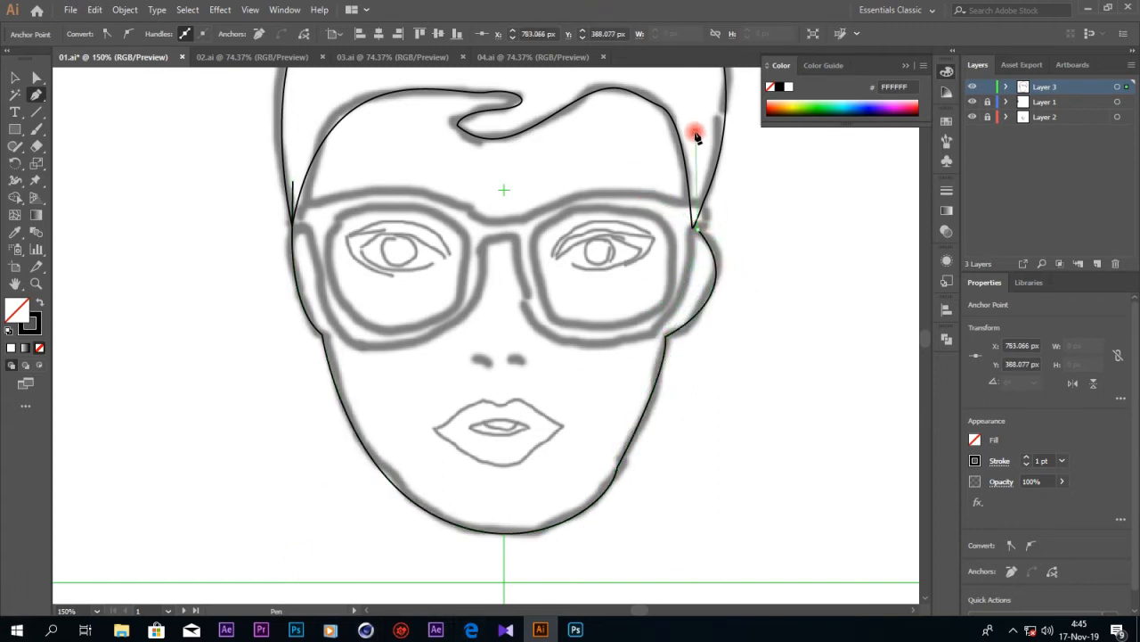
pyautogui.click(285, 183)
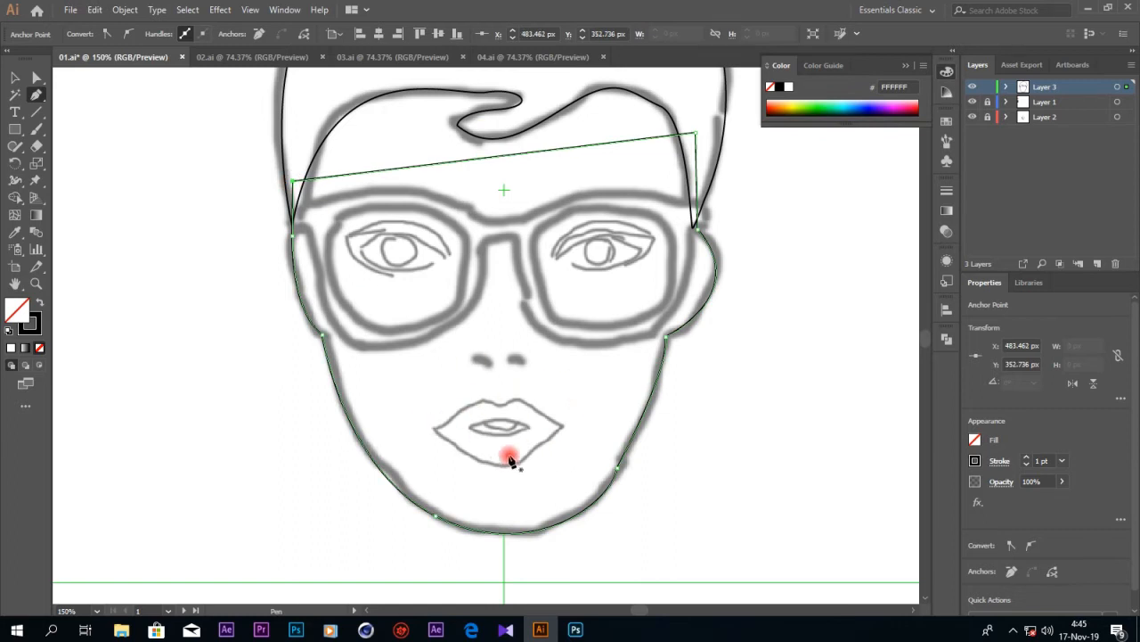
# - Trace the outer outline of the lips as a closed path
pyautogui.click(563, 426)
pyautogui.moveTo(434, 430); pyautogui.dragTo(355, 362)
pyautogui.click(434, 432)
pyautogui.moveTo(489, 403)
pyautogui.mouseDown()
pyautogui.moveTo(519, 412)
pyautogui.moveTo(498, 408)
pyautogui.moveTo(520, 393)
pyautogui.moveTo(586, 446)
pyautogui.mouseUp()
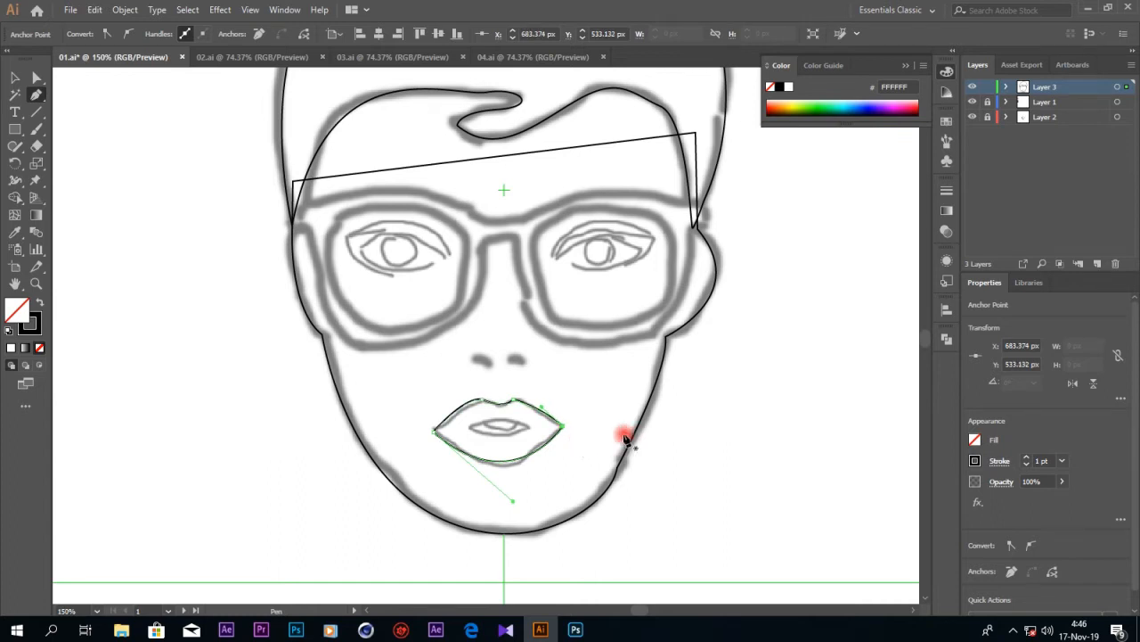
# - Draw the mouth opening as a closed path inside the lips
pyautogui.click(528, 425)
pyautogui.moveTo(470, 427); pyautogui.dragTo(448, 442)
pyautogui.moveTo(529, 427); pyautogui.dragTo(528, 433)
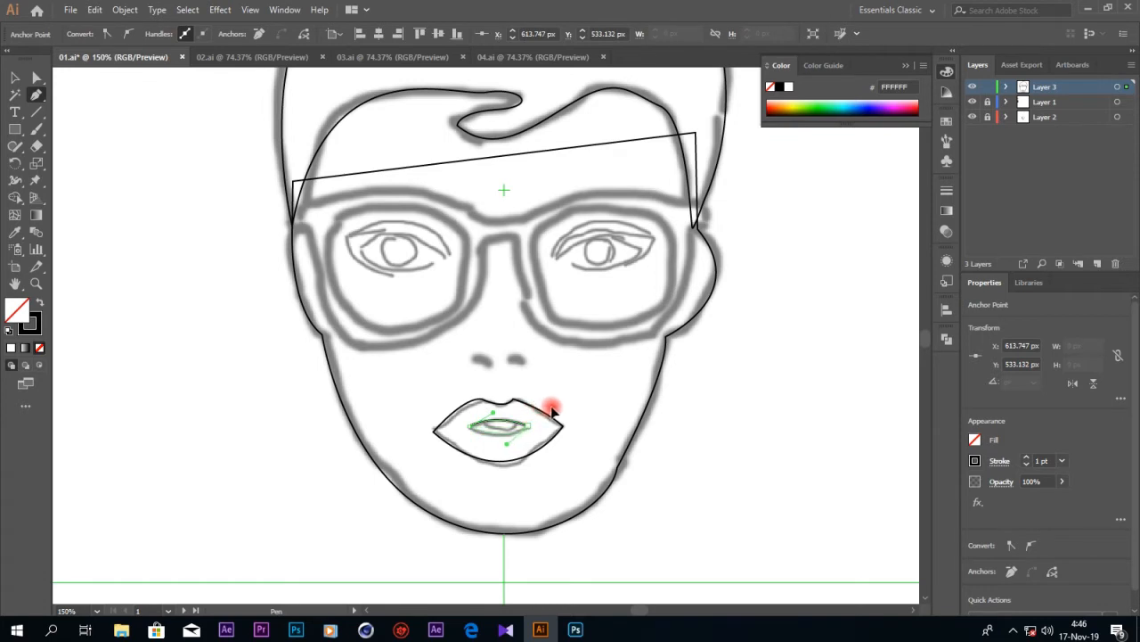
# - Draw a small closed shape with a curved lower edge over the upper part of the mouth opening
pyautogui.click(541, 432)
pyautogui.click(483, 415)
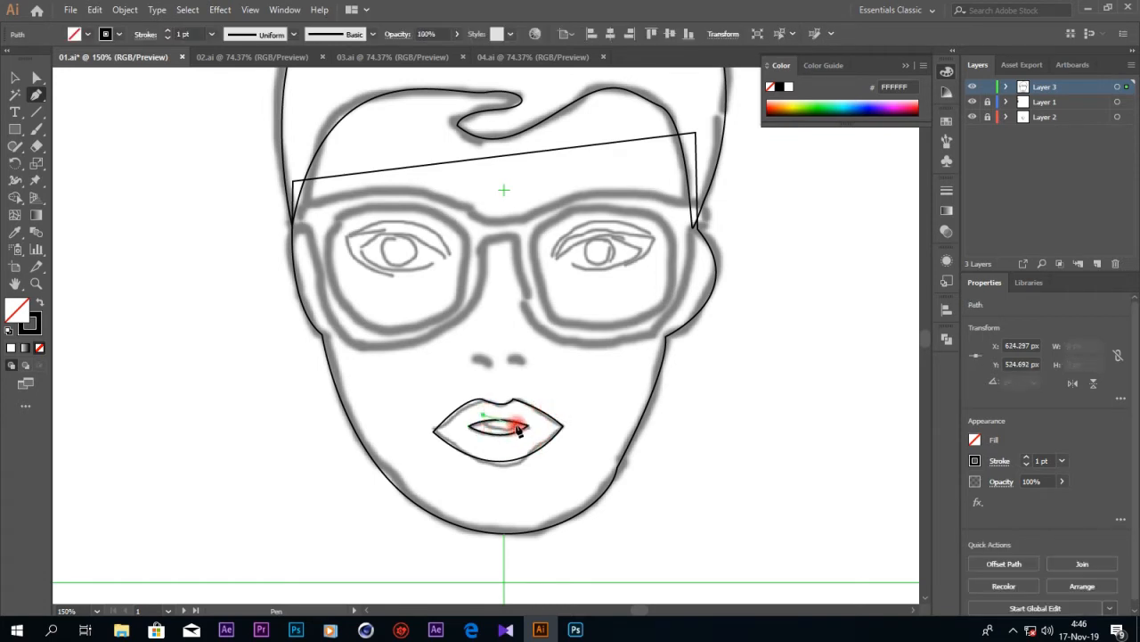
pyautogui.moveTo(544, 394)
pyautogui.mouseDown()
pyautogui.moveTo(573, 379)
pyautogui.moveTo(542, 390)
pyautogui.mouseUp()
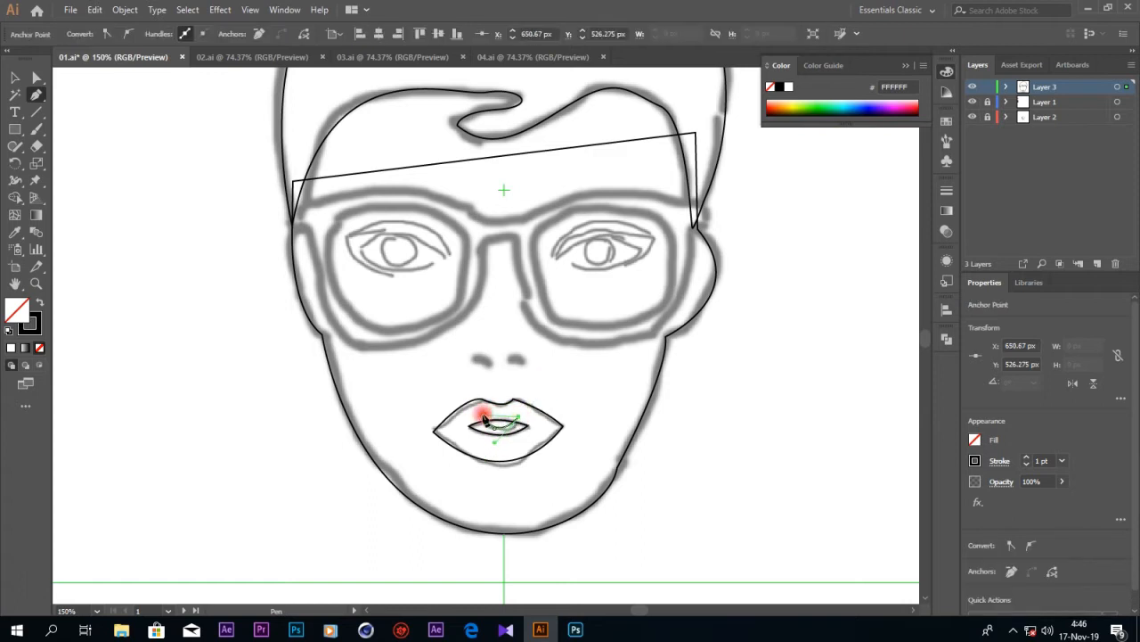
pyautogui.click(483, 417)
# - Draw the left nostril as a small closed path about 13 by 7 px
pyautogui.scroll(3, 570, 472)
pyautogui.click(489, 483)
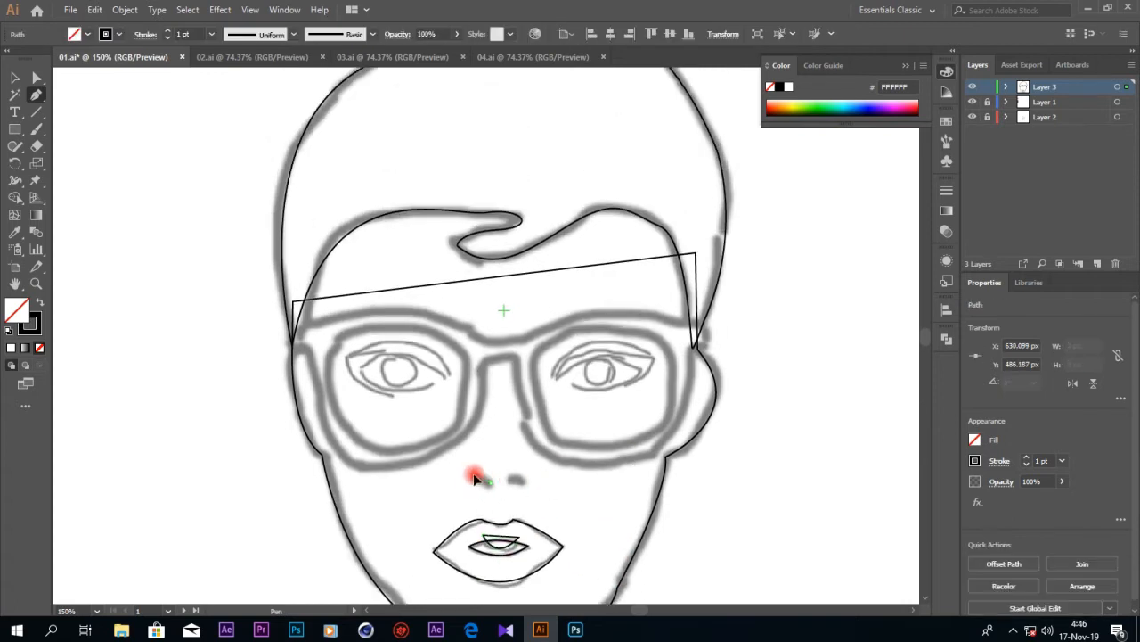
pyautogui.moveTo(469, 482); pyautogui.dragTo(496, 488)
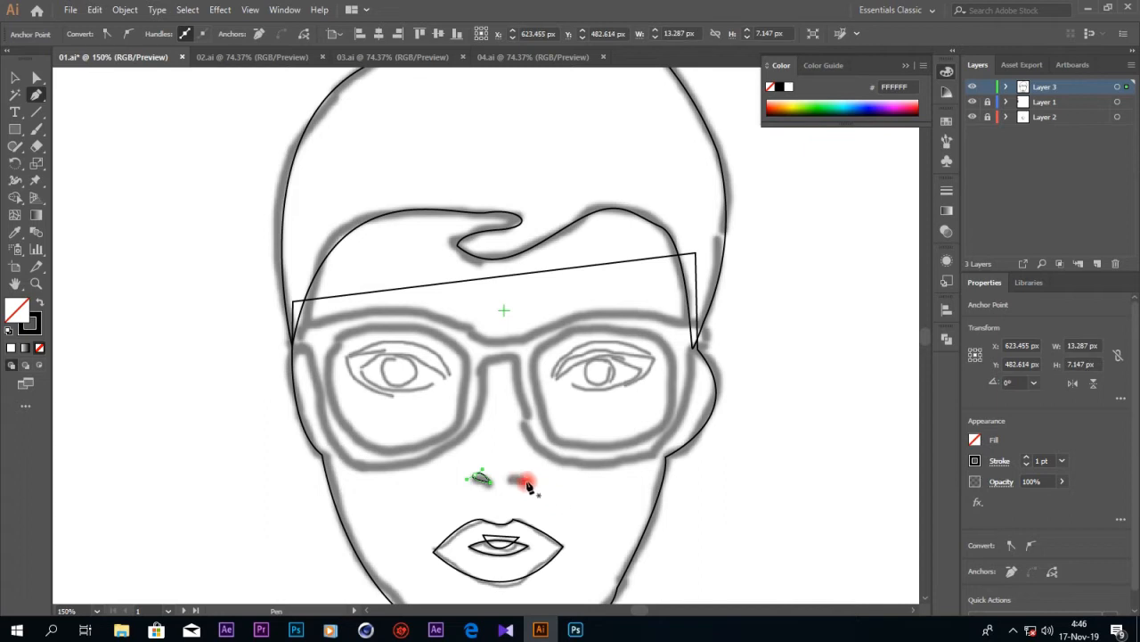
# - Duplicate the left nostril onto the sketched right nostril and deselect it
pyautogui.click(14, 78)
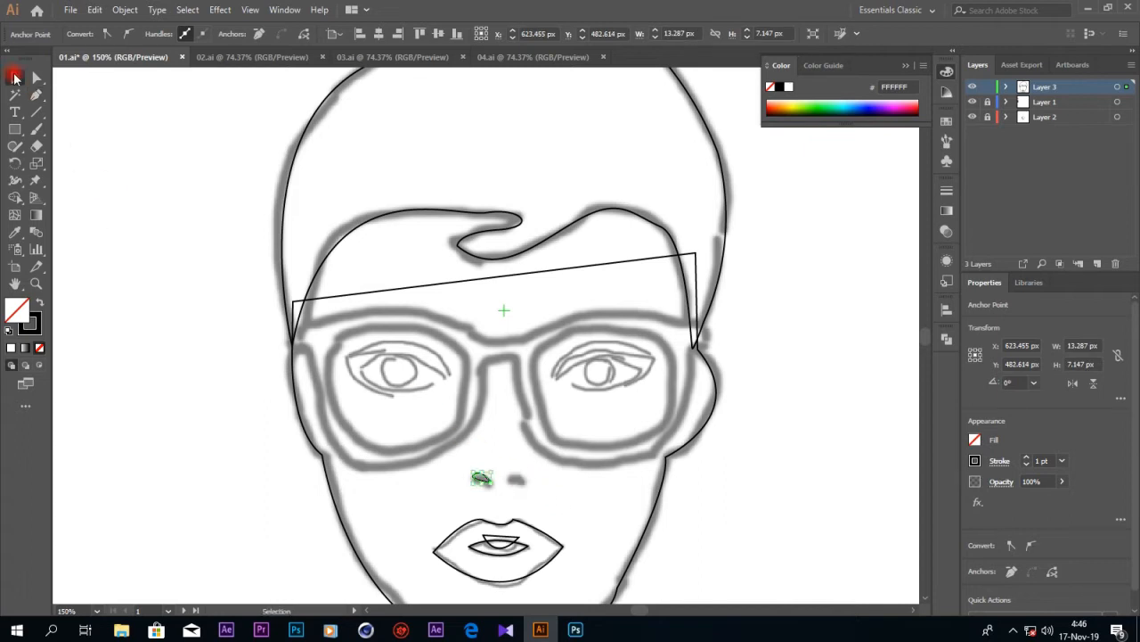
pyautogui.click(486, 479)
pyautogui.moveTo(519, 482); pyautogui.dragTo(546, 492)
pyautogui.click(486, 356)
# - Trace the upper edge of the glasses frame from the right hinge across the bridge and around the left hinge
pyautogui.press('p')
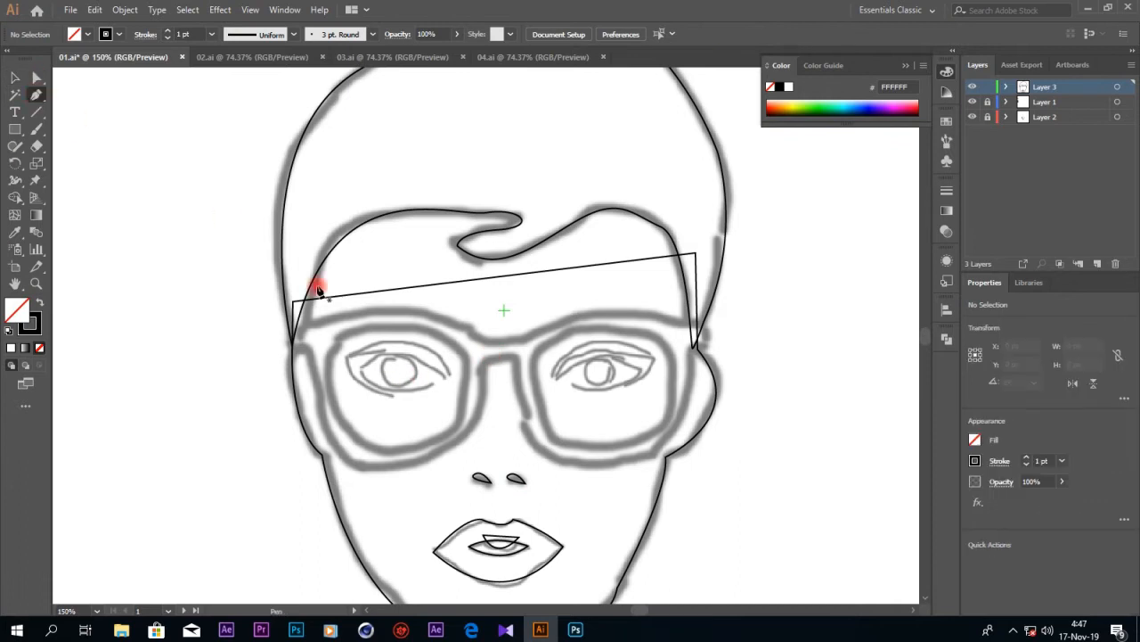
pyautogui.click(15, 128)
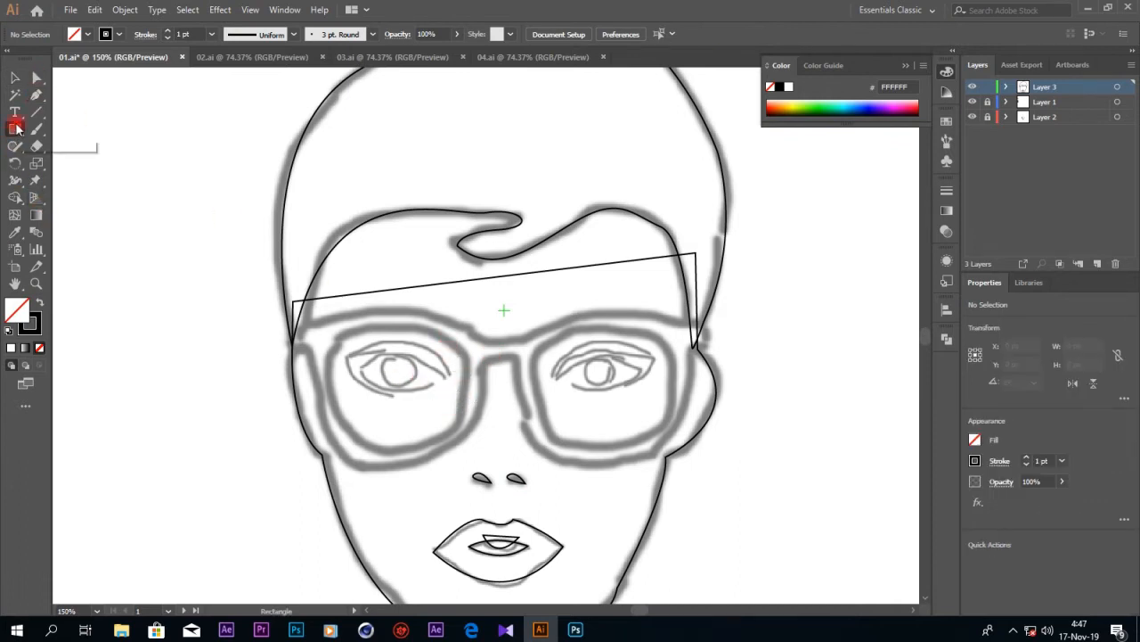
pyautogui.click(35, 95)
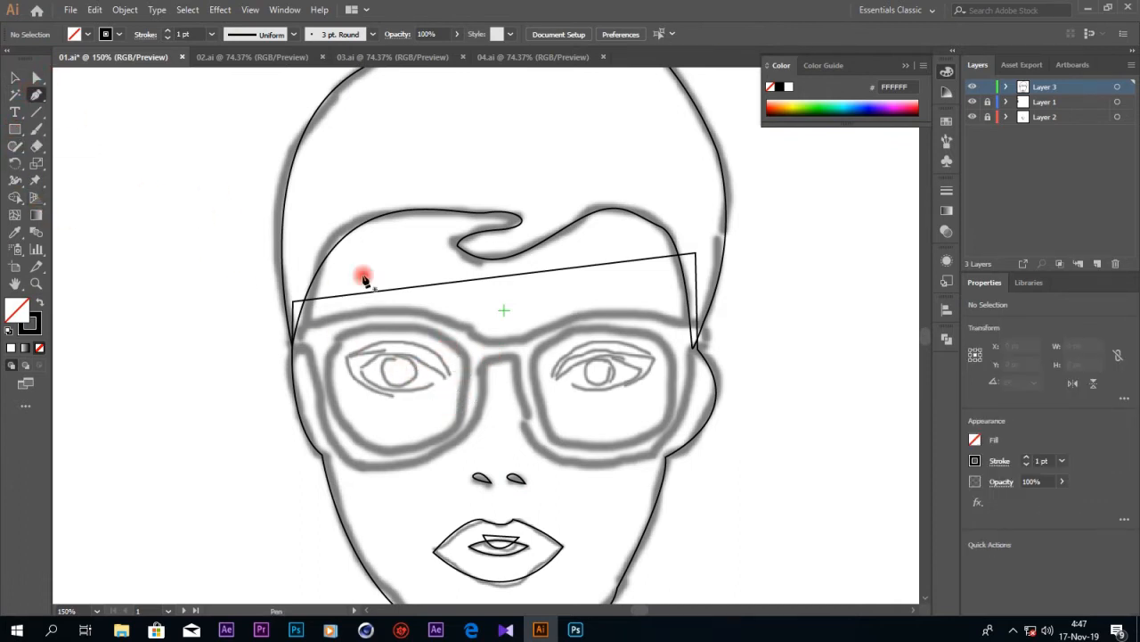
pyautogui.click(703, 324)
pyautogui.moveTo(527, 337); pyautogui.dragTo(462, 381)
pyautogui.moveTo(470, 332)
pyautogui.mouseDown()
pyautogui.moveTo(445, 312)
pyautogui.moveTo(471, 326)
pyautogui.mouseUp()
pyautogui.moveTo(318, 328); pyautogui.dragTo(247, 357)
pyautogui.click(285, 333)
pyautogui.click(286, 348)
pyautogui.click(306, 348)
# - Trace the lower edge of the glasses frame around both rims and under the bridge, closing the frame outline
pyautogui.moveTo(351, 462); pyautogui.dragTo(384, 487)
pyautogui.moveTo(480, 422); pyautogui.dragTo(501, 368)
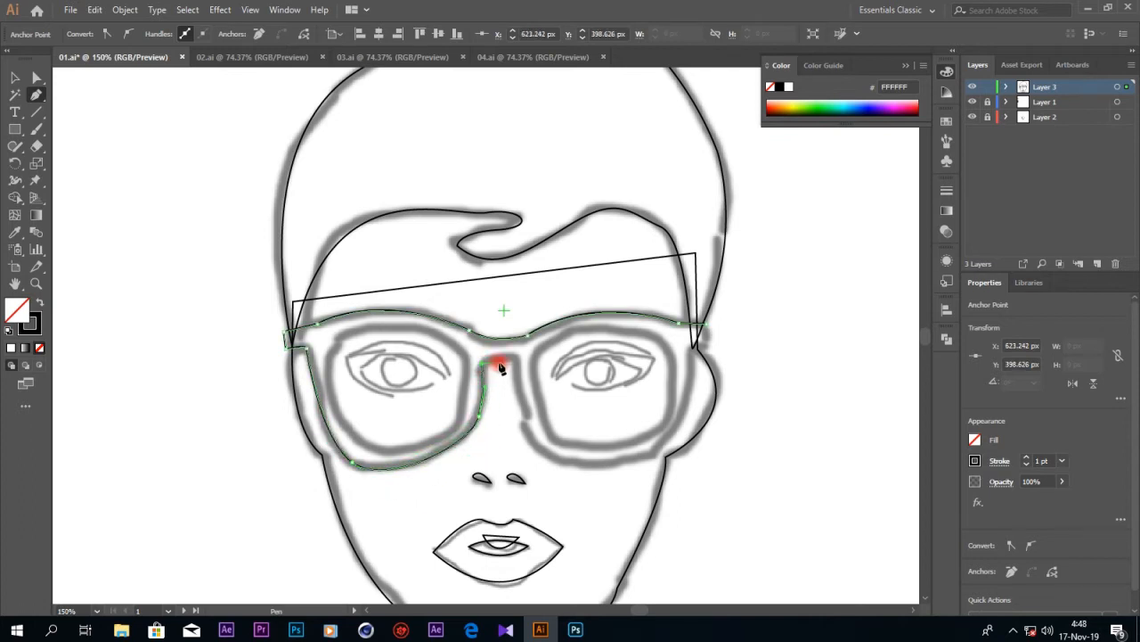
pyautogui.click(516, 360)
pyautogui.moveTo(556, 458); pyautogui.dragTo(591, 481)
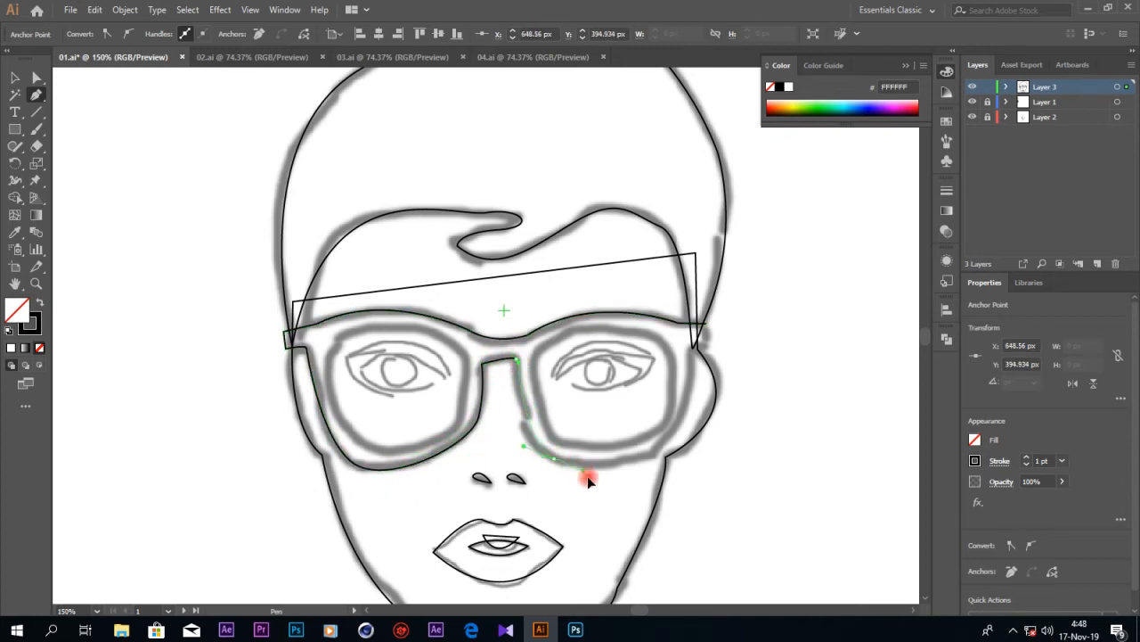
pyautogui.moveTo(681, 411); pyautogui.dragTo(695, 348)
pyautogui.click(694, 342)
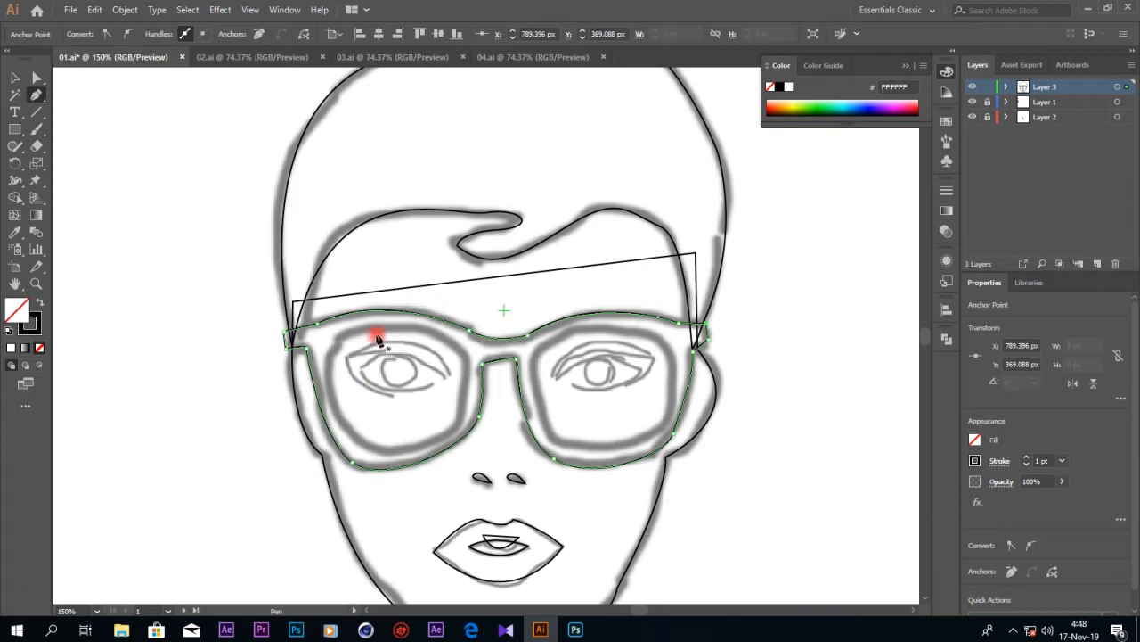
# - Draw an ellipse for the left lens and resize it to about 111 by 98 px inside the frame
pyautogui.moveTo(15, 132); pyautogui.dragTo(80, 164)
pyautogui.moveTo(390, 378); pyautogui.dragTo(457, 438)
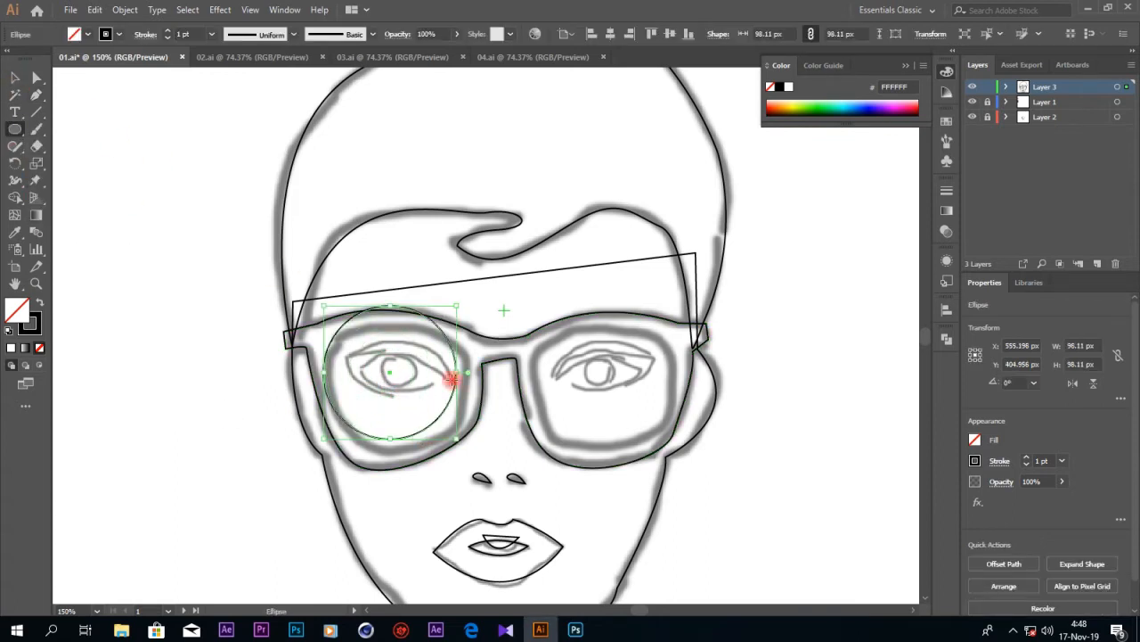
pyautogui.press('v')
pyautogui.moveTo(392, 305); pyautogui.dragTo(393, 324)
pyautogui.moveTo(392, 437); pyautogui.dragTo(395, 454)
pyautogui.moveTo(457, 389)
pyautogui.mouseDown()
pyautogui.moveTo(458, 400)
pyautogui.moveTo(473, 389)
pyautogui.mouseUp()
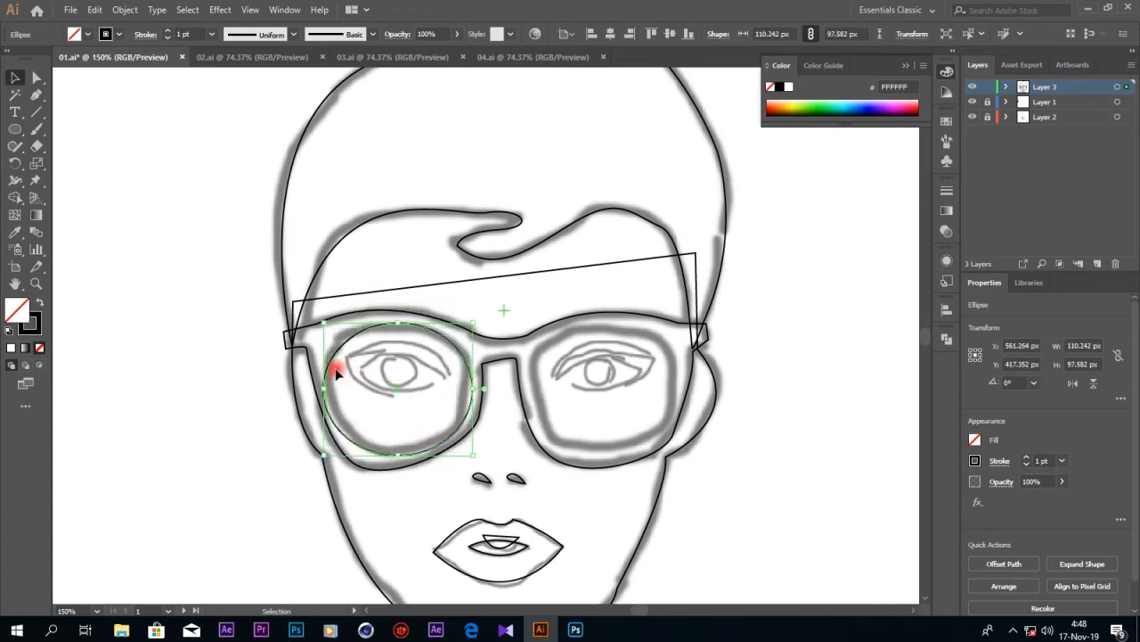
pyautogui.moveTo(324, 385); pyautogui.dragTo(322, 386)
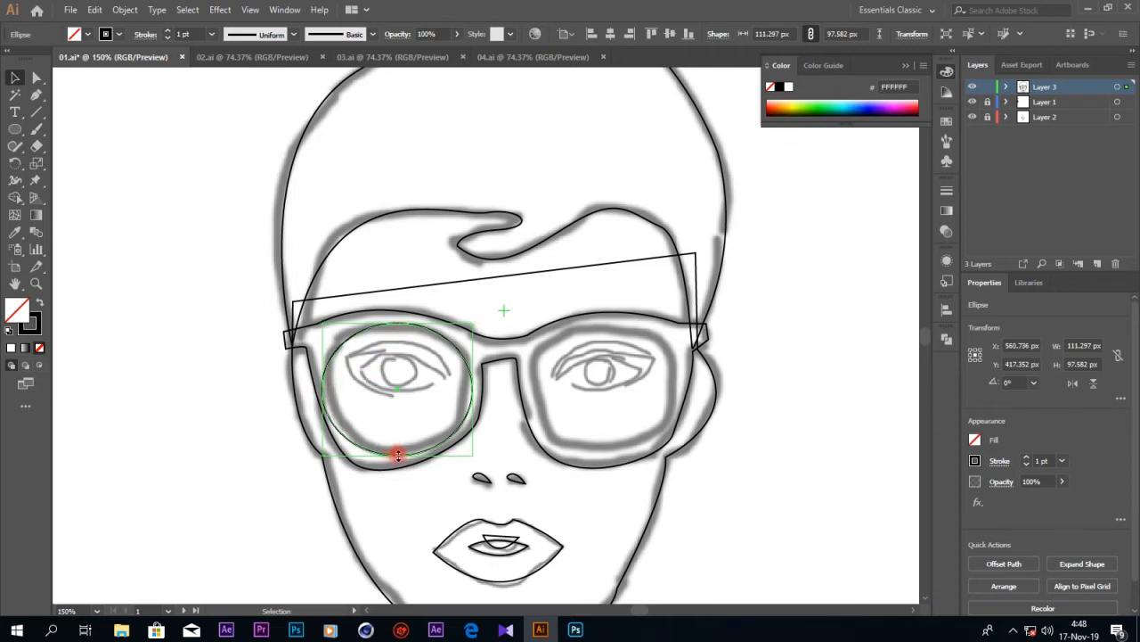
# - Duplicate the left lens ellipse into the right rim and adjust the copy's outer curve to the frame
pyautogui.moveTo(398, 454); pyautogui.dragTo(675, 406)
pyautogui.click(39, 82)
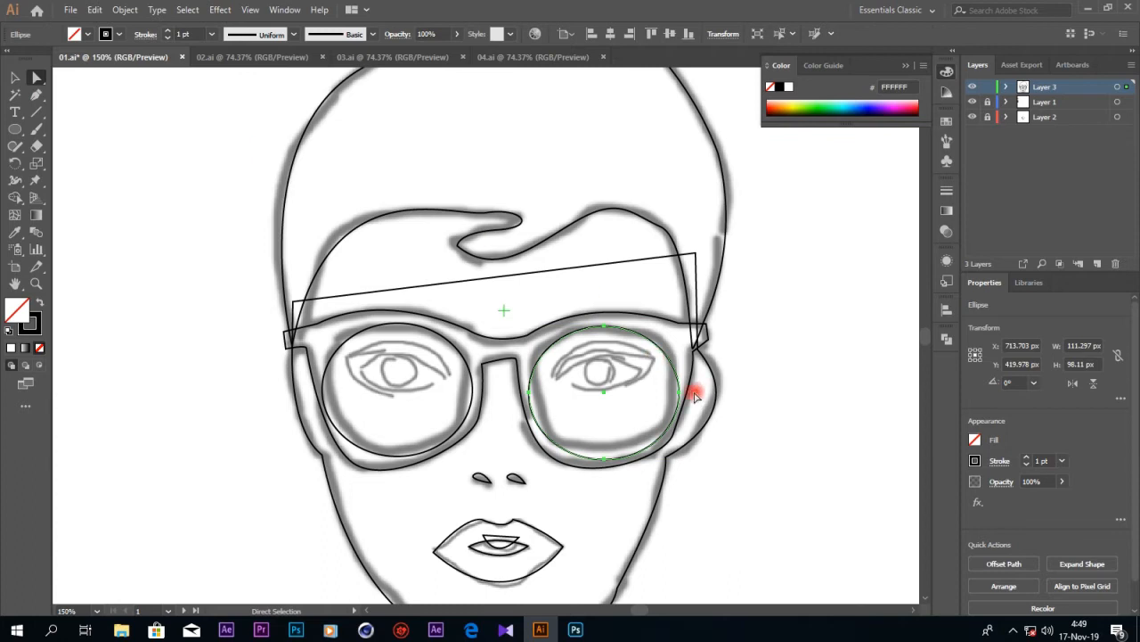
pyautogui.click(687, 369)
pyautogui.moveTo(679, 359); pyautogui.dragTo(692, 348)
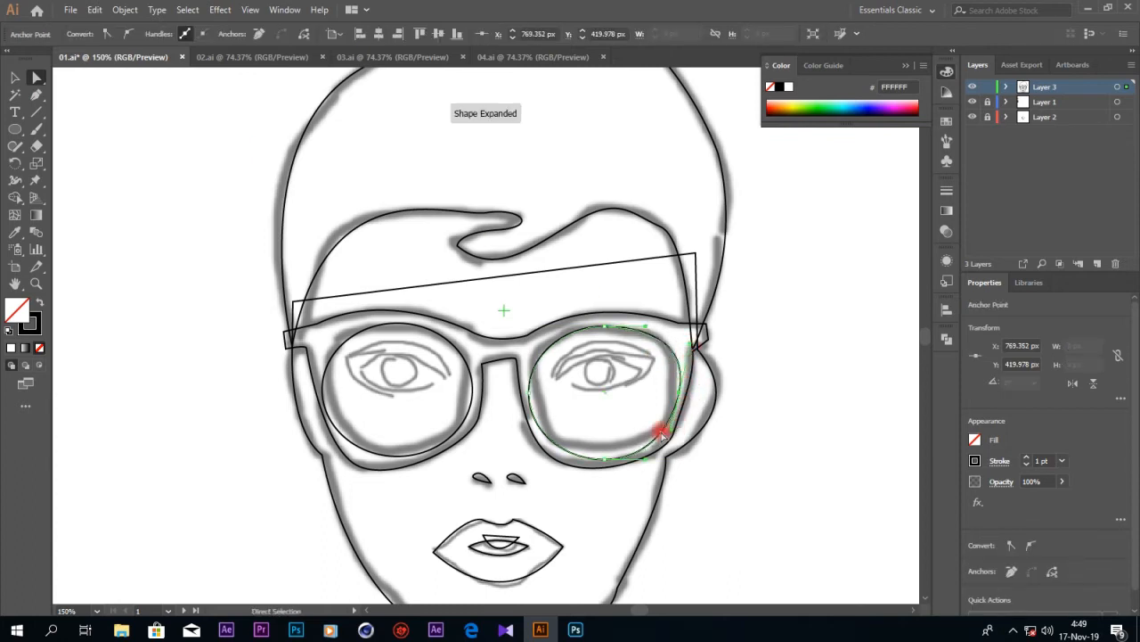
# - Reshape the left lens with its anchor handles to follow the inner edge of the frame
pyautogui.click(340, 354)
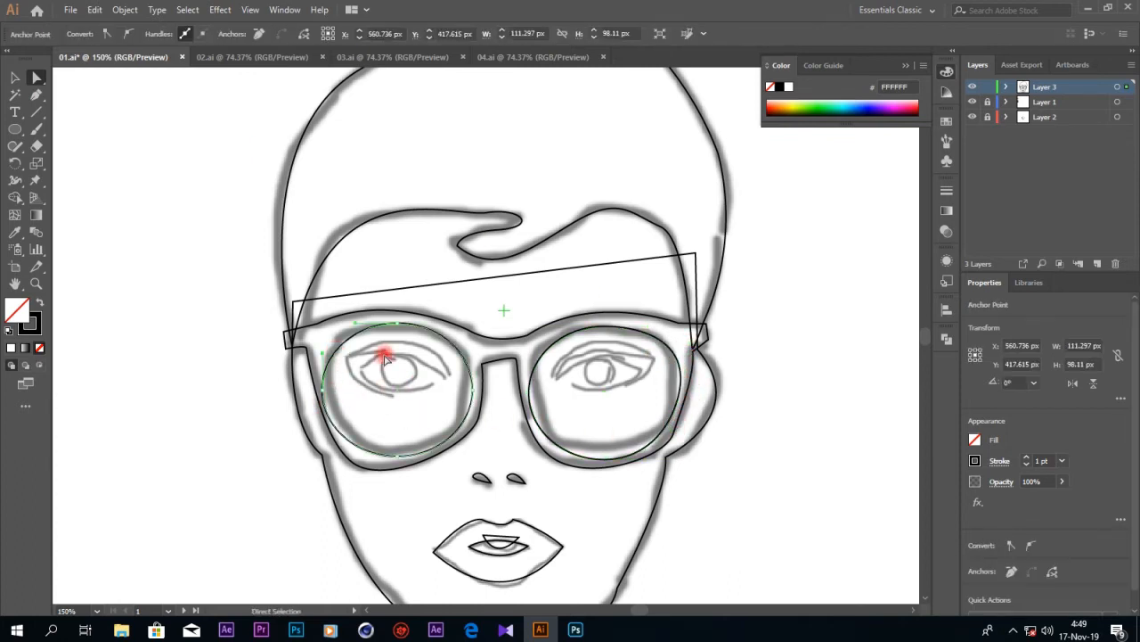
pyautogui.moveTo(400, 329); pyautogui.dragTo(330, 315)
pyautogui.click(322, 389)
pyautogui.moveTo(322, 426); pyautogui.dragTo(425, 468)
pyautogui.click(399, 456)
pyautogui.moveTo(472, 426); pyautogui.dragTo(474, 434)
# - Reshape the upper corners of the right lens with its anchor handles to follow the frame
pyautogui.click(674, 355)
pyautogui.moveTo(690, 345); pyautogui.dragTo(695, 329)
pyautogui.click(603, 329)
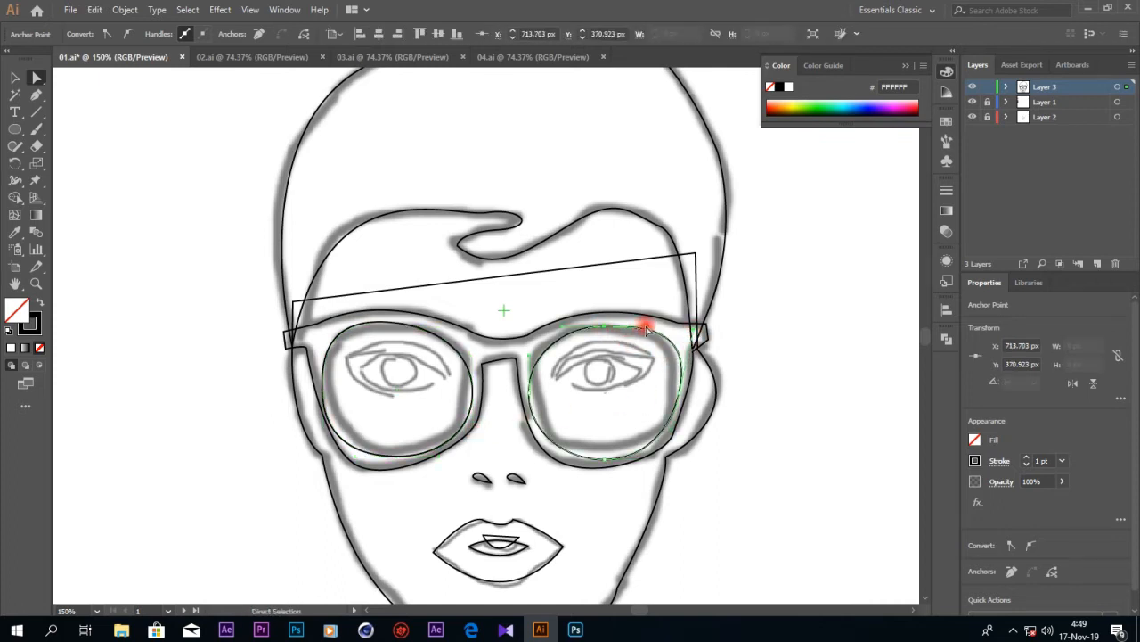
pyautogui.moveTo(567, 335); pyautogui.dragTo(536, 339)
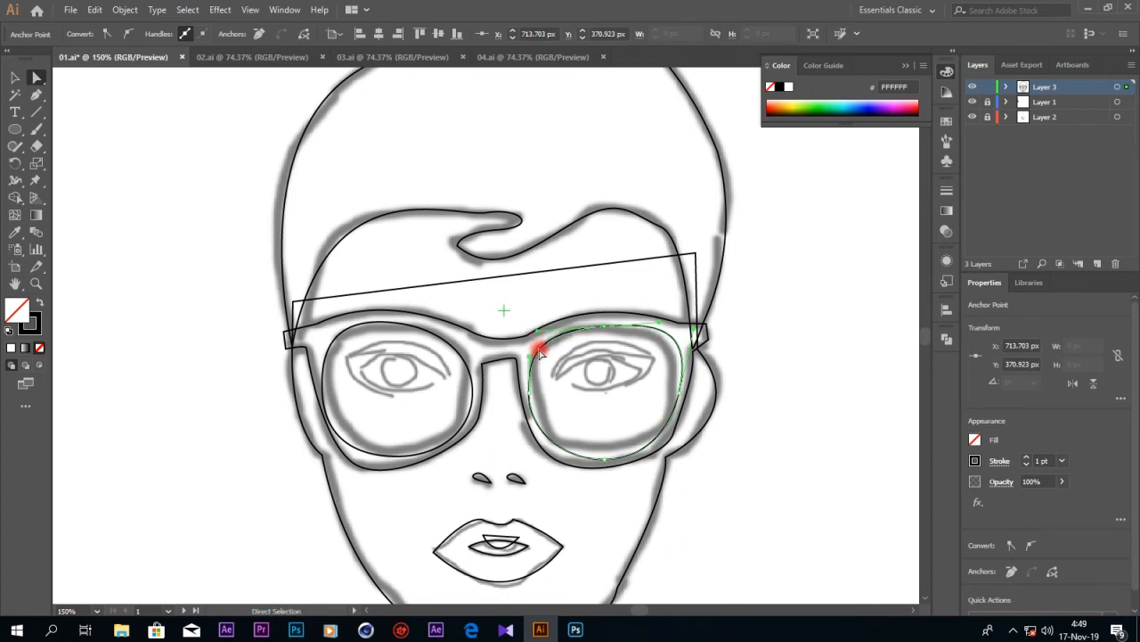
# - Refine the side curves of the left lens and deselect the path
pyautogui.click(473, 382)
pyautogui.click(319, 390)
pyautogui.moveTo(326, 445); pyautogui.dragTo(481, 339)
pyautogui.click(504, 433)
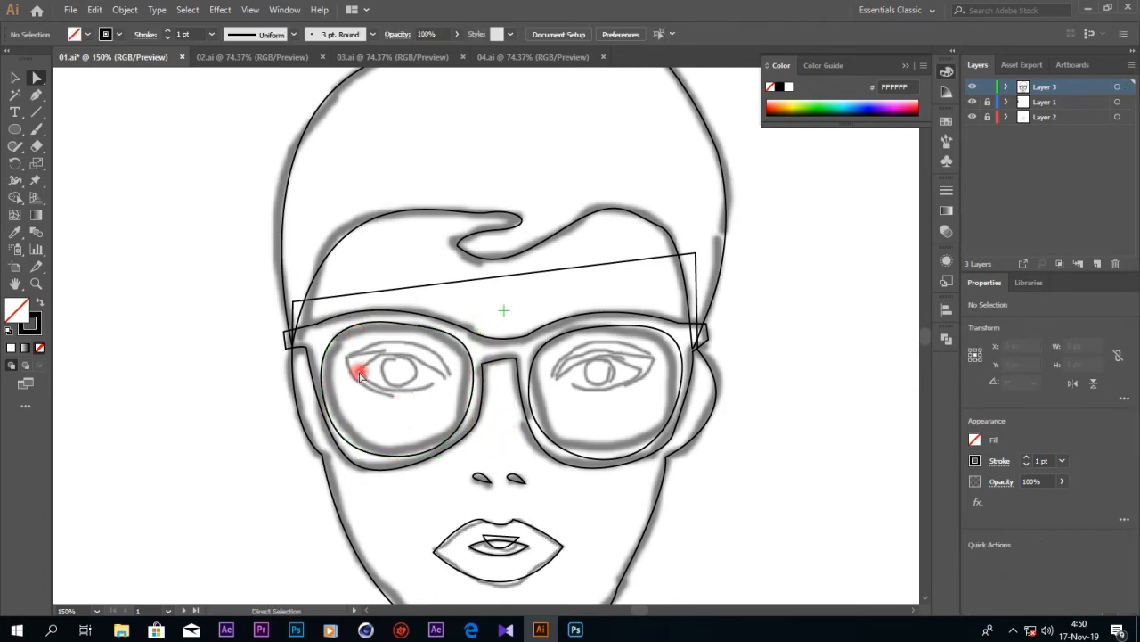
# - Trace the almond outline of the left eye as a closed path with the Pen tool
pyautogui.click(37, 96)
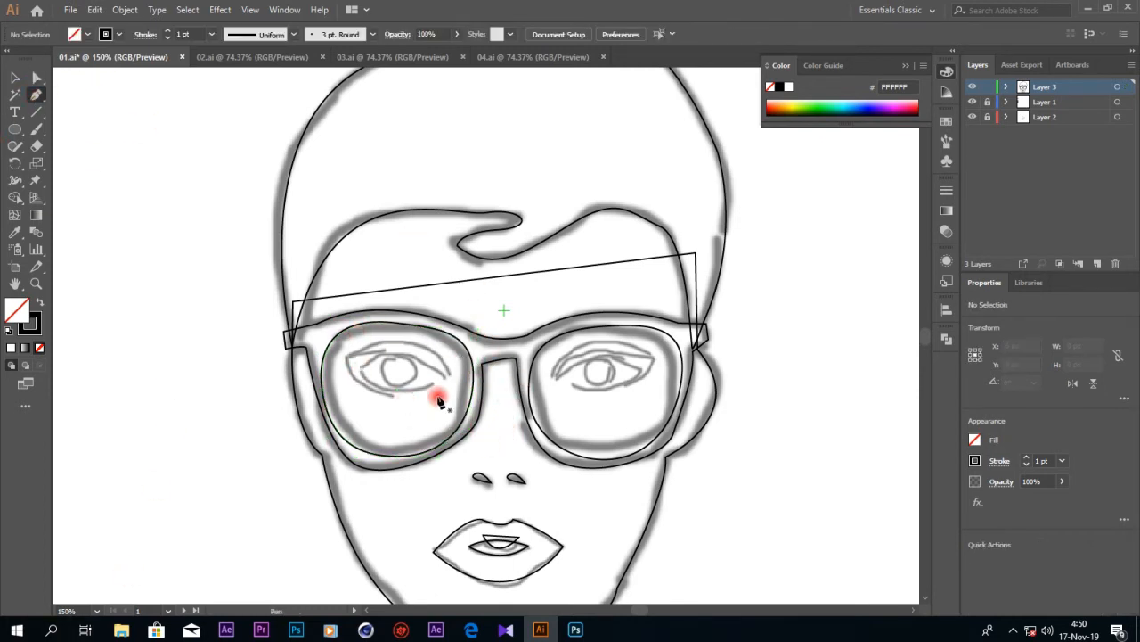
pyautogui.click(445, 376)
pyautogui.moveTo(361, 364); pyautogui.dragTo(316, 389)
pyautogui.click(362, 366)
pyautogui.moveTo(445, 376); pyautogui.dragTo(395, 385)
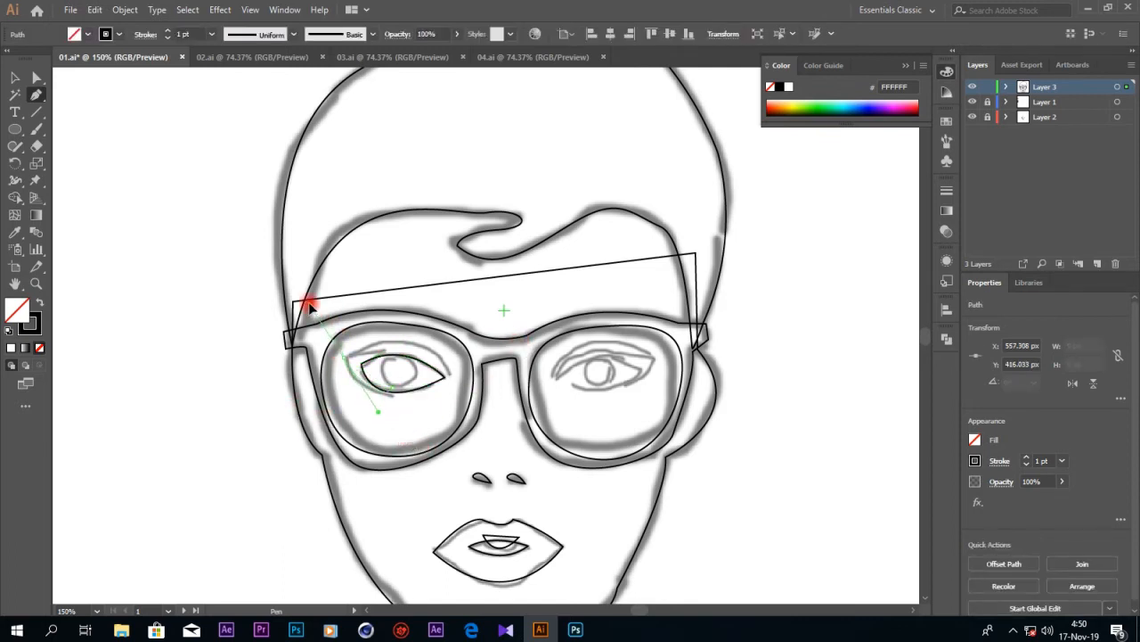
# - Trace the outer-corner shape and the upper eyelid crease of the left eye as closed paths with the Pen tool, and deselect them
pyautogui.moveTo(309, 304); pyautogui.dragTo(315, 305)
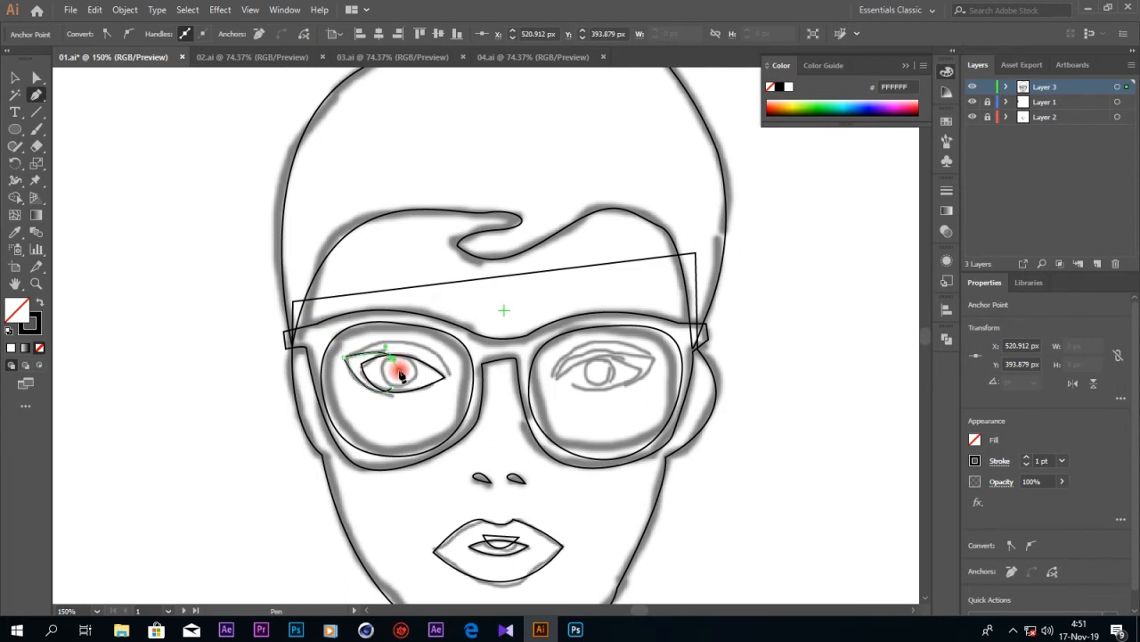
pyautogui.moveTo(401, 374); pyautogui.dragTo(518, 432)
pyautogui.click(348, 355)
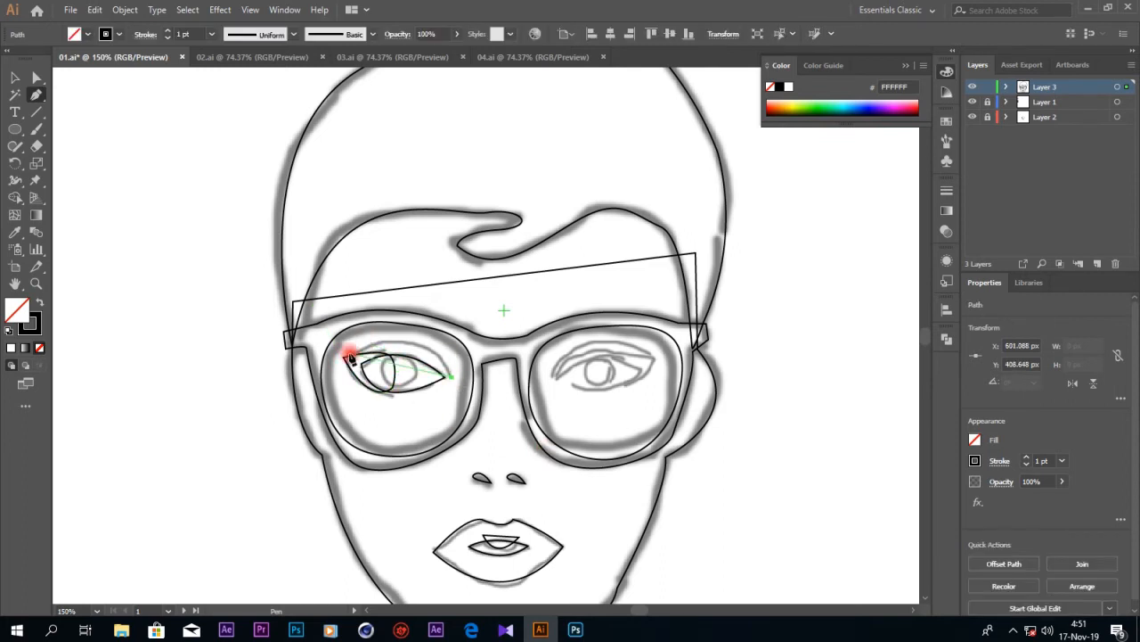
pyautogui.moveTo(322, 364); pyautogui.dragTo(253, 383)
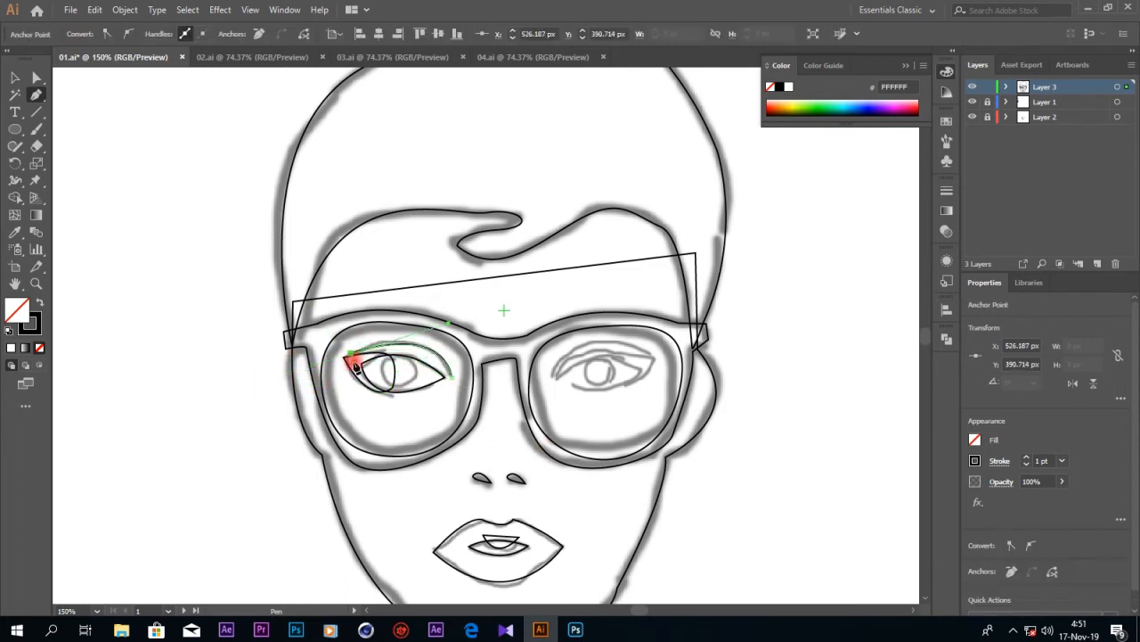
pyautogui.moveTo(451, 378); pyautogui.dragTo(461, 416)
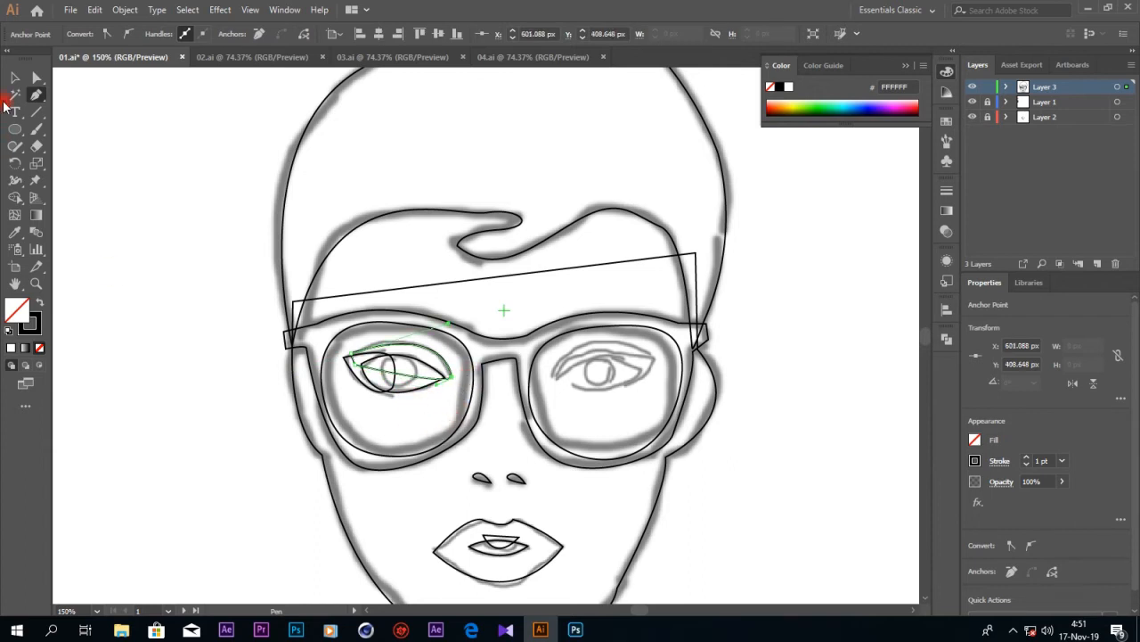
pyautogui.press('v')
pyautogui.moveTo(392, 396); pyautogui.dragTo(639, 383)
pyautogui.hotkey('ctrl', 'z')
pyautogui.click(416, 414)
# - Draw a circle about 26 px in diameter over the iris of the left eye
pyautogui.click(14, 130)
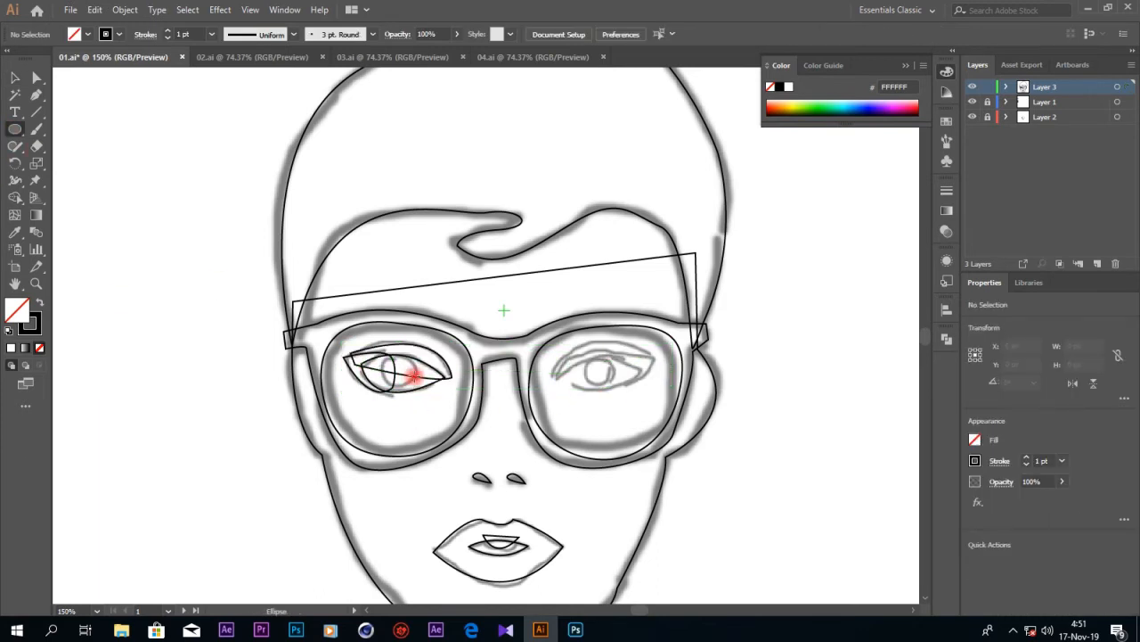
pyautogui.moveTo(401, 378); pyautogui.dragTo(421, 395)
pyautogui.click(15, 77)
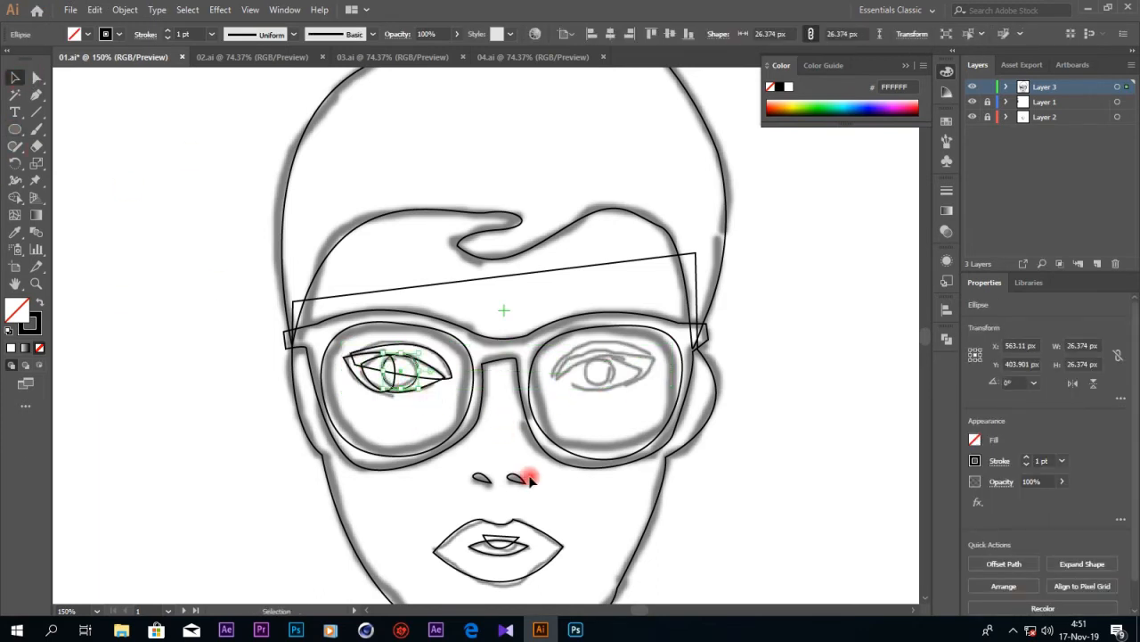
# - Fill the almond shape of the left eye with white and its iris circle with black, both without a stroke
pyautogui.click(438, 382)
pyautogui.click(14, 231)
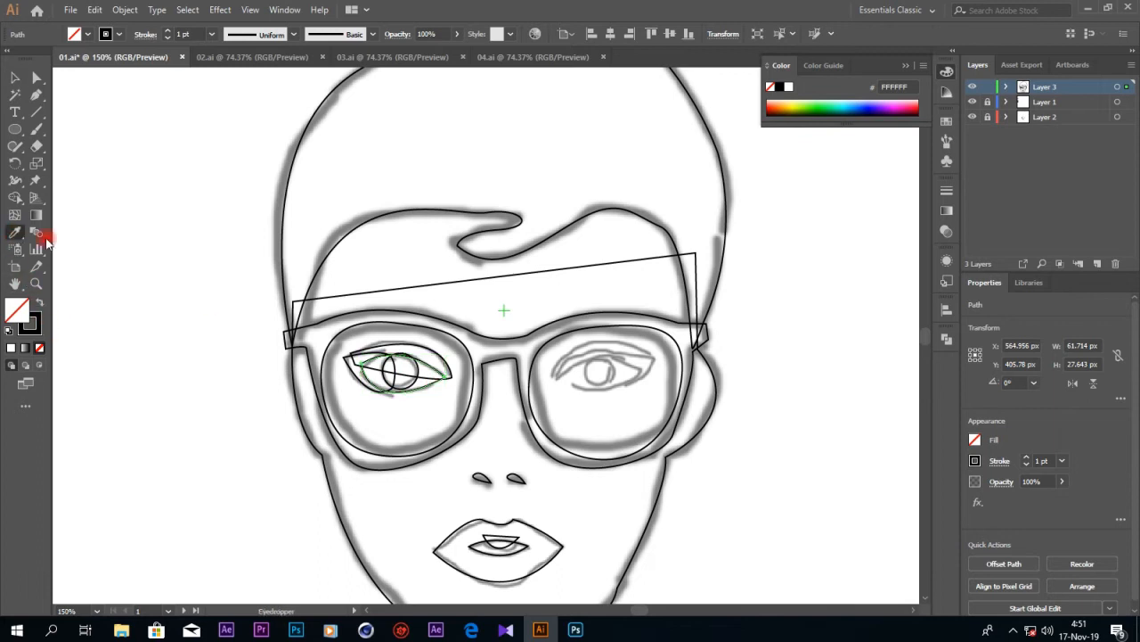
pyautogui.click(168, 273)
pyautogui.press('v')
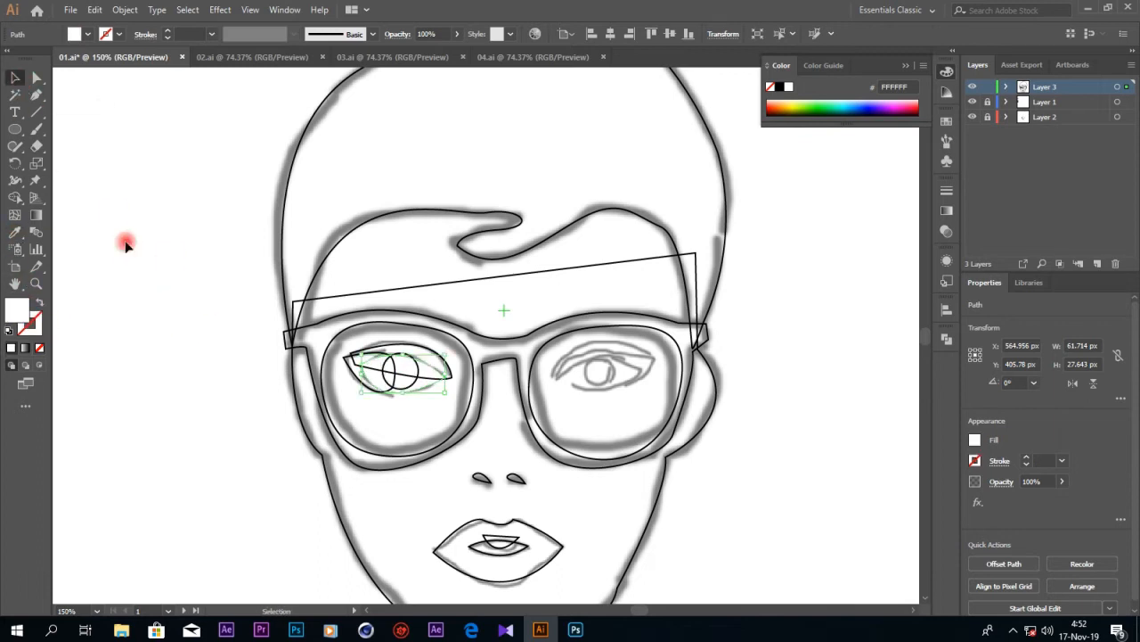
pyautogui.click(415, 381)
pyautogui.click(14, 231)
pyautogui.click(41, 305)
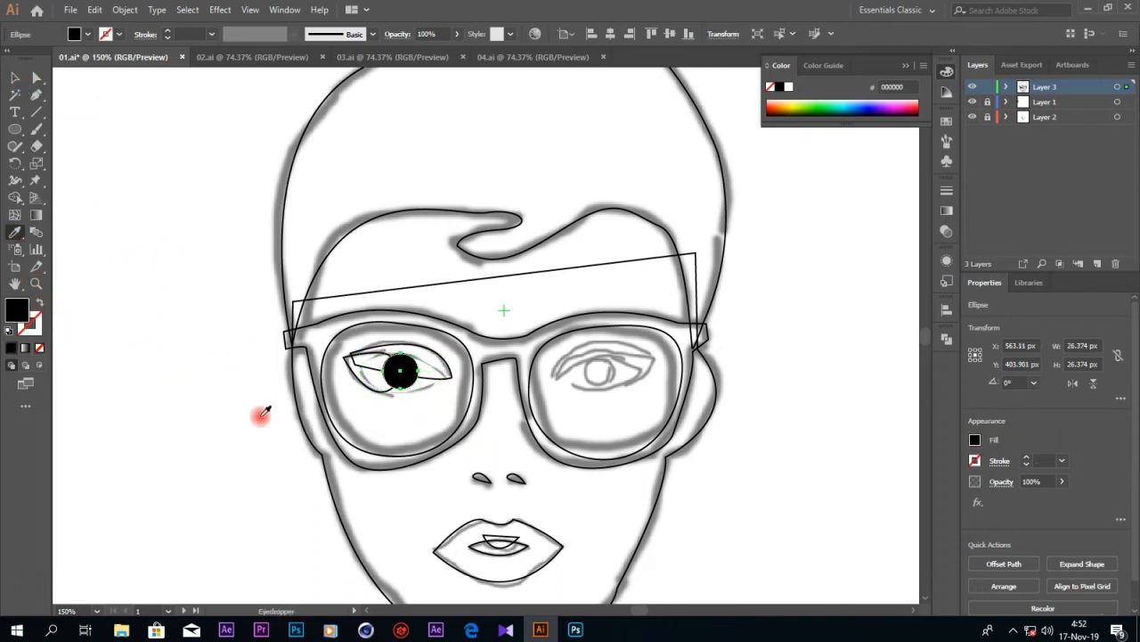
# - Unlock Layer 1 and move the column of five colour swatches closer to the portrait
pyautogui.moveTo(639, 610); pyautogui.dragTo(630, 609)
pyautogui.scroll(2, 869, 517)
pyautogui.hotkey('ctrl', '-')
pyautogui.hotkey('ctrl', '-')
pyautogui.hotkey('ctrl', '-')
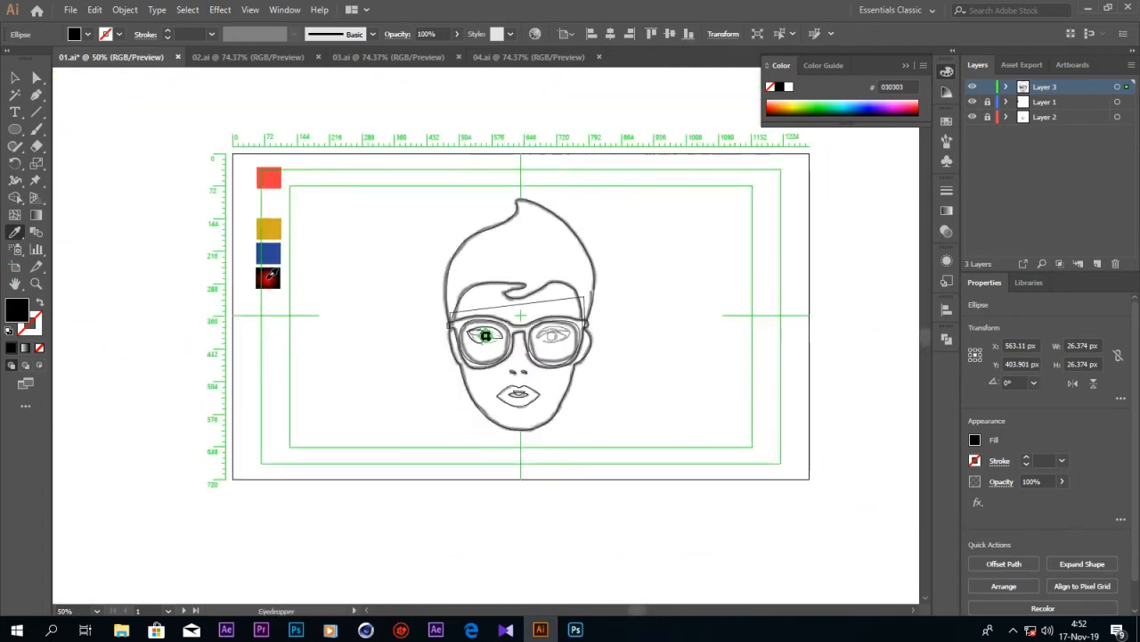
pyautogui.click(14, 78)
pyautogui.click(219, 219)
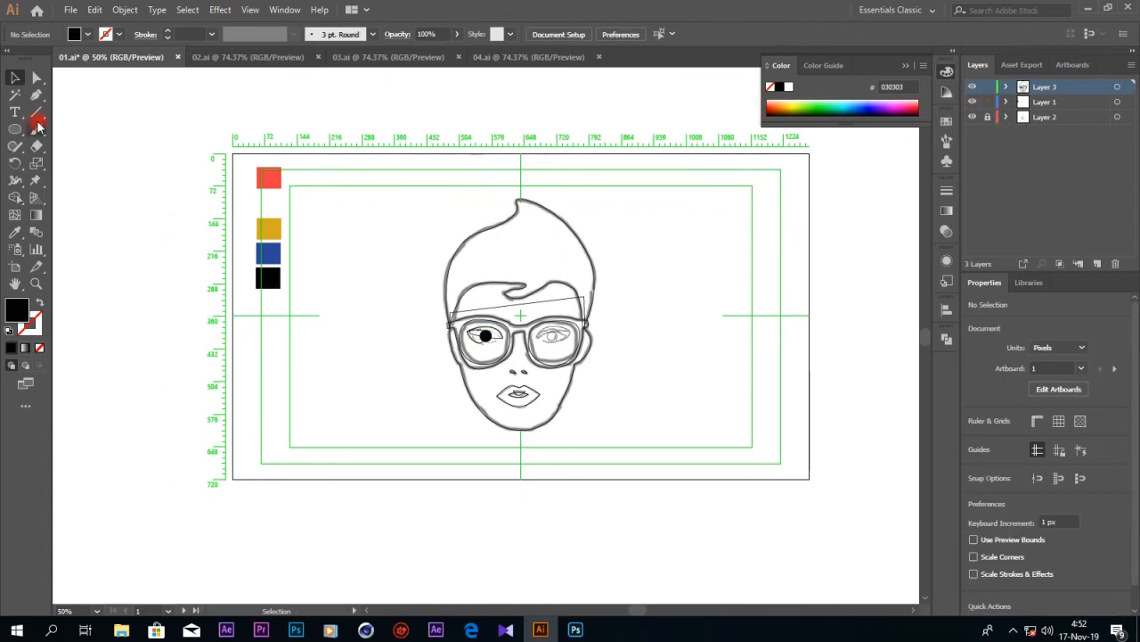
pyautogui.moveTo(244, 167); pyautogui.dragTo(301, 317)
pyautogui.moveTo(273, 182); pyautogui.dragTo(413, 236)
pyautogui.hotkey('ctrl', '1')
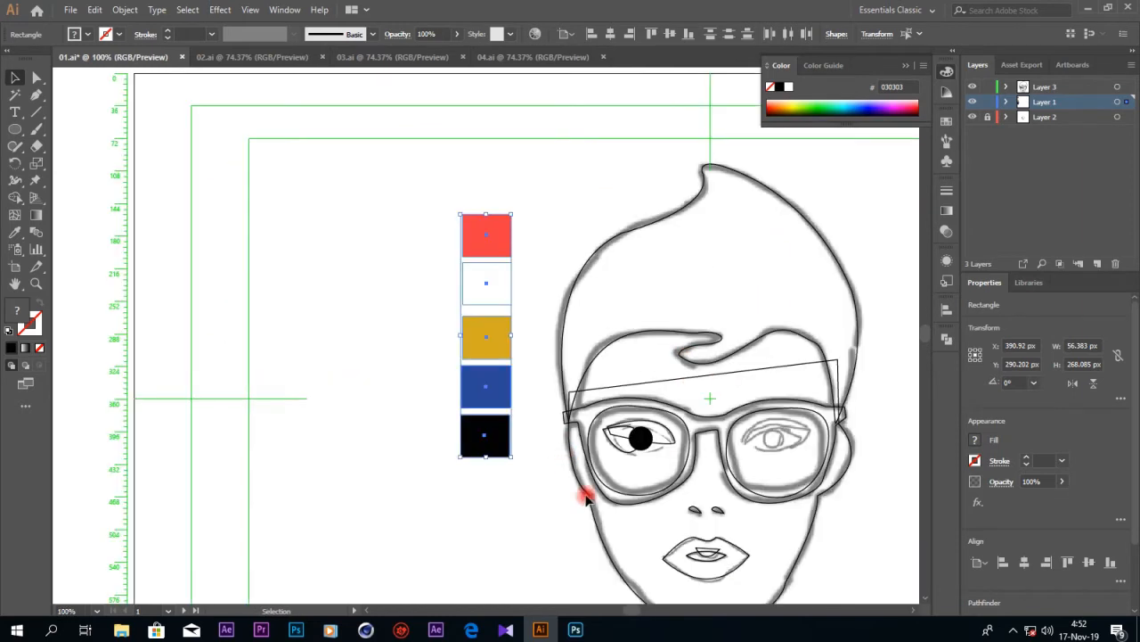
pyautogui.click(661, 612)
pyautogui.click(717, 504)
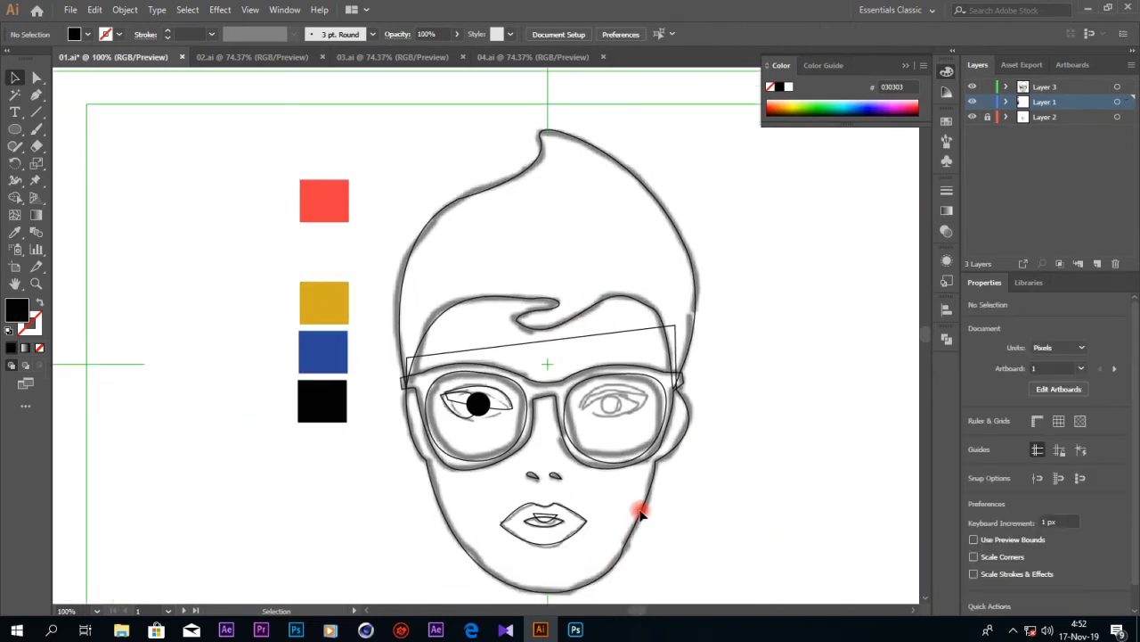
# - Fill the face shape with the pale cream colour F9F2C2 and remove its stroke
pyautogui.click(645, 512)
pyautogui.click(15, 233)
pyautogui.click(323, 257)
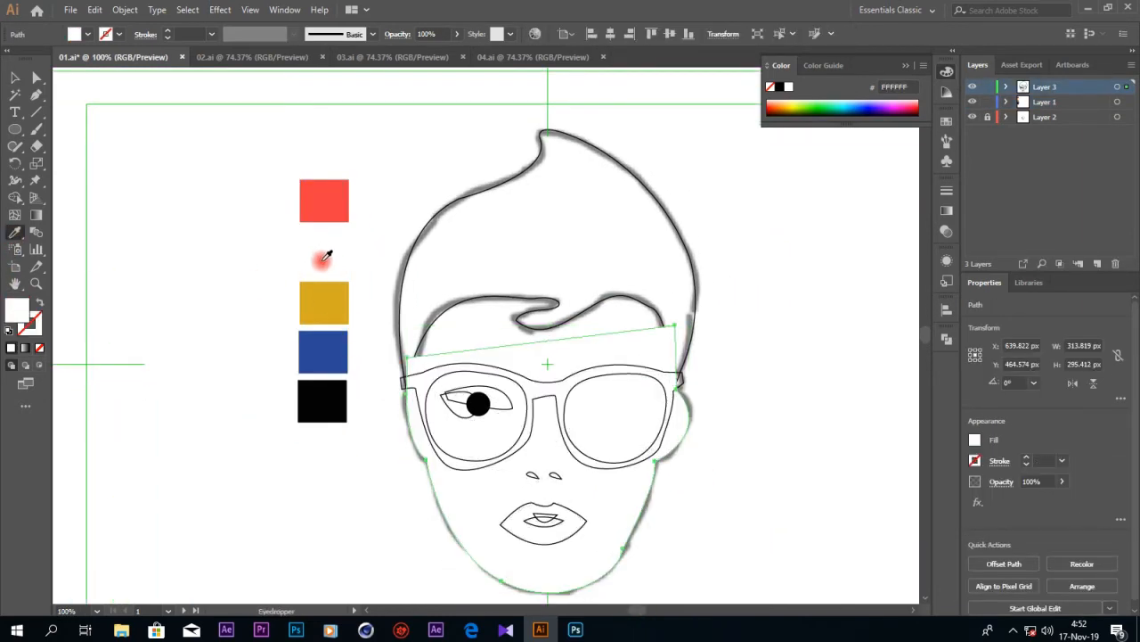
pyautogui.doubleClick(9, 316)
pyautogui.moveTo(994, 589); pyautogui.dragTo(999, 561)
pyautogui.moveTo(811, 432); pyautogui.dragTo(851, 413)
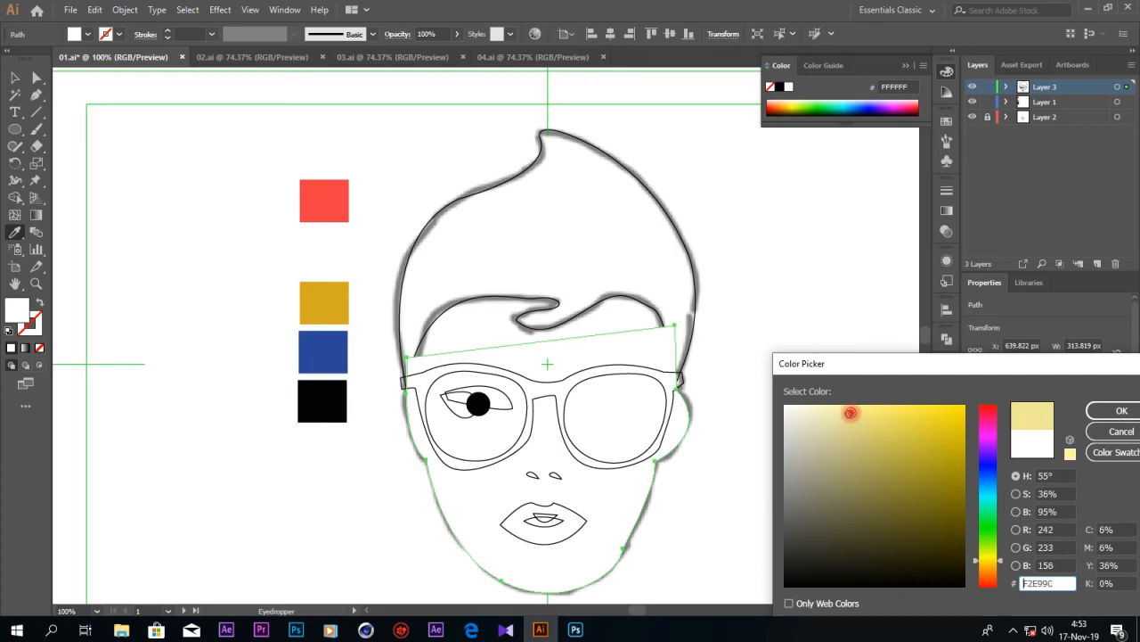
pyautogui.click(1114, 409)
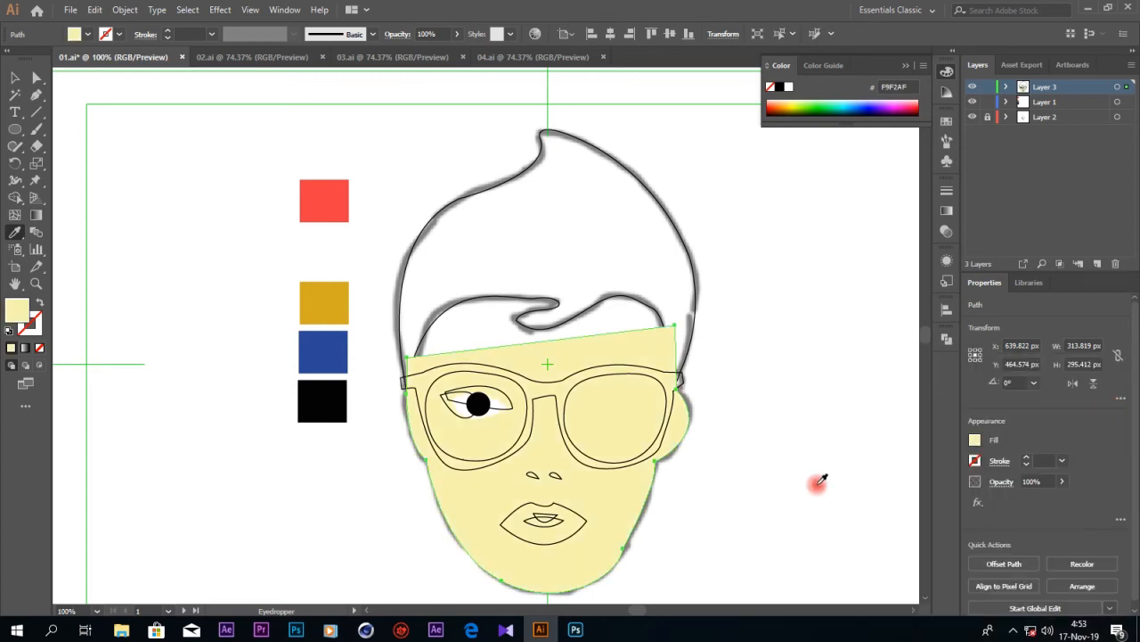
pyautogui.doubleClick(17, 303)
pyautogui.moveTo(846, 440); pyautogui.dragTo(833, 409)
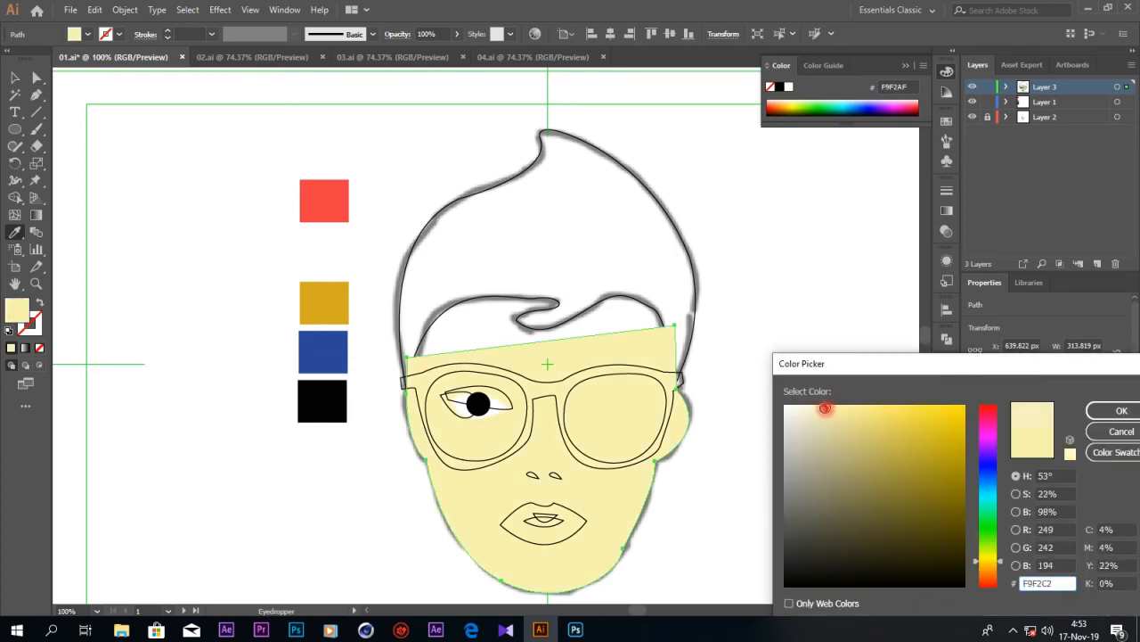
pyautogui.click(1115, 410)
# - Fill the hair shape with the red of the sample swatch using the Eyedropper
pyautogui.click(17, 78)
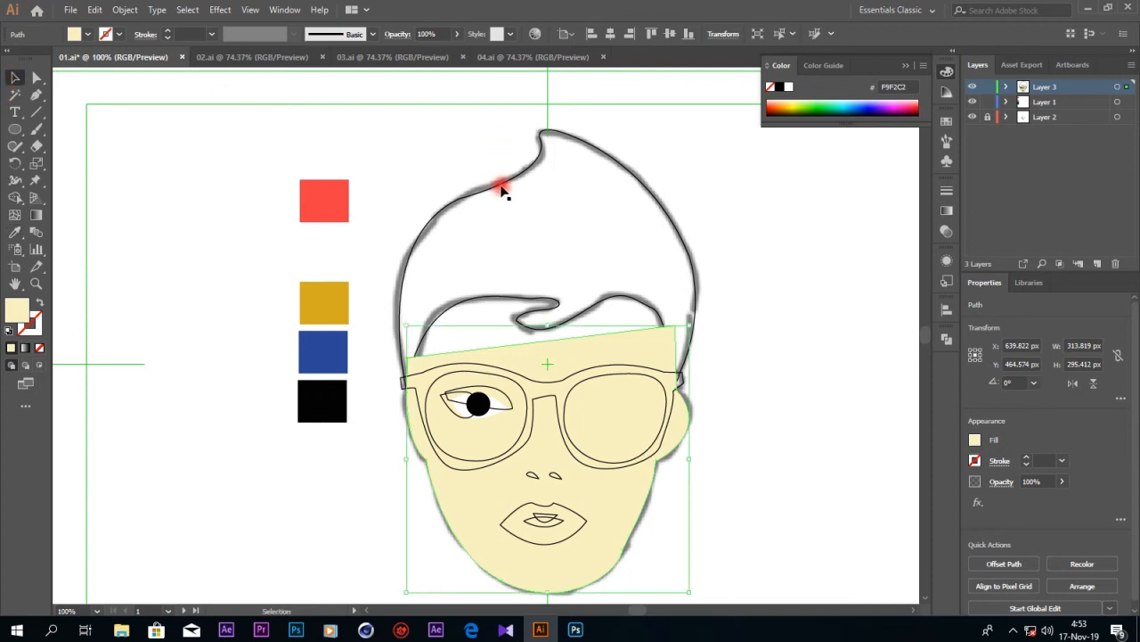
pyautogui.click(502, 191)
pyautogui.click(14, 232)
pyautogui.click(339, 219)
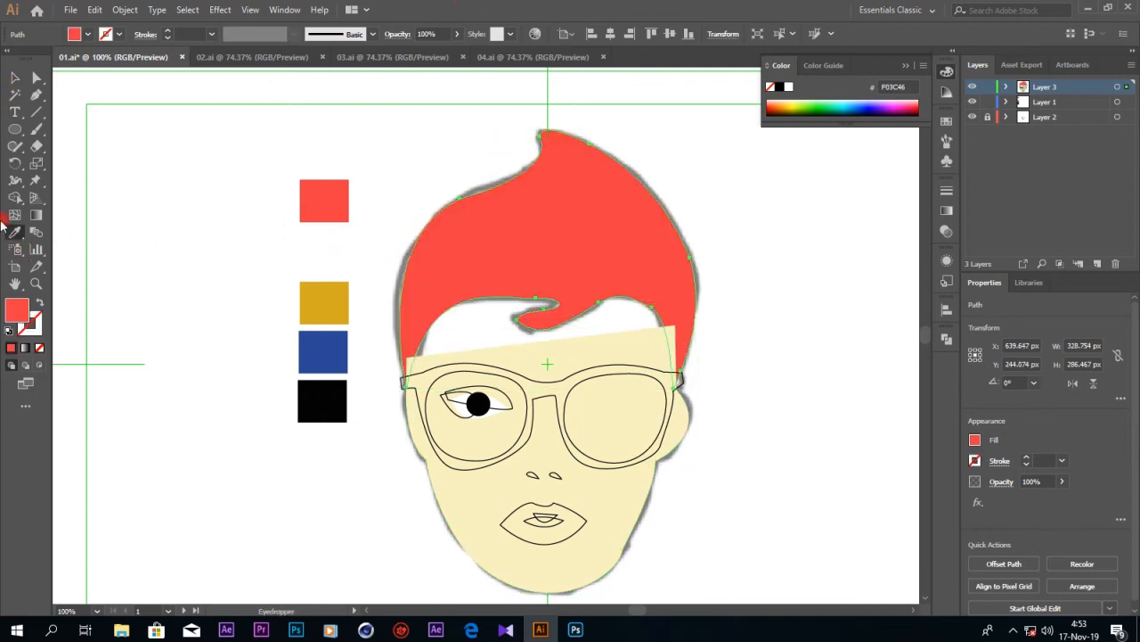
# - Add an anchor point to the face's top edge, raise it into the hair and smooth it into a rounded forehead
pyautogui.click(37, 79)
pyautogui.click(561, 341)
pyautogui.moveTo(38, 100); pyautogui.dragTo(98, 132)
pyautogui.click(549, 343)
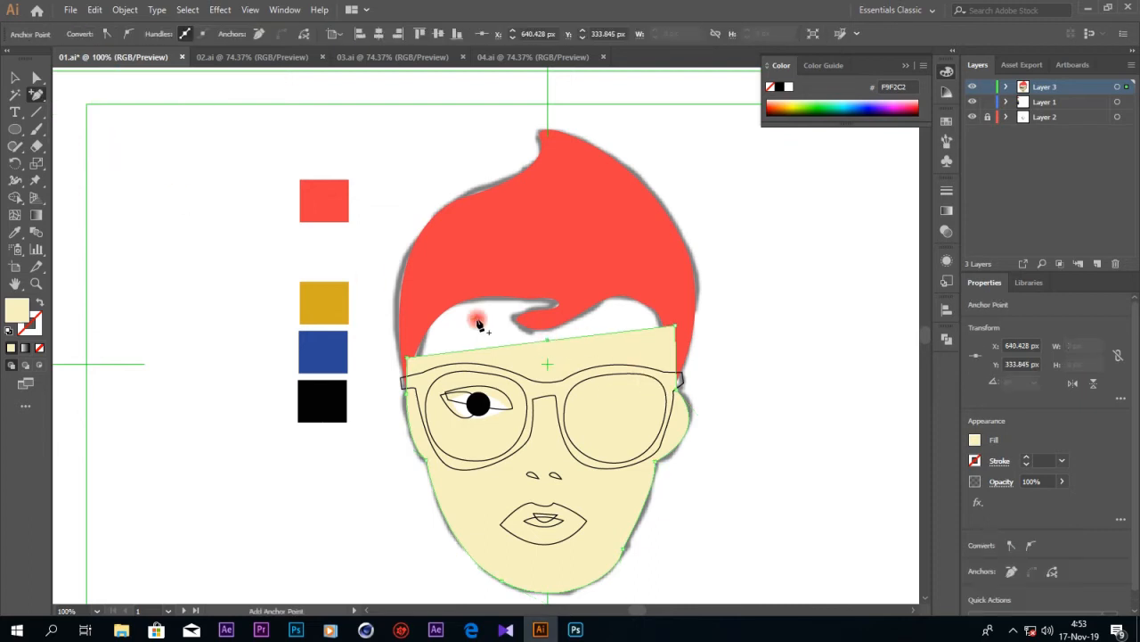
pyautogui.press('a')
pyautogui.moveTo(547, 323); pyautogui.dragTo(541, 229)
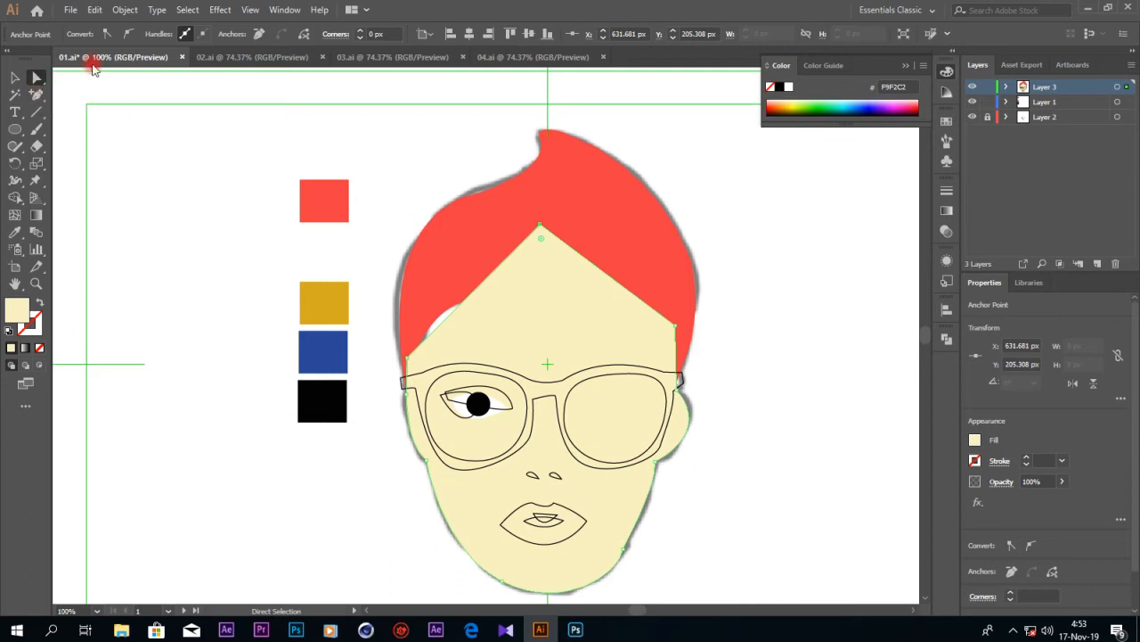
pyautogui.click(129, 33)
pyautogui.moveTo(492, 229); pyautogui.dragTo(478, 221)
pyautogui.click(581, 233)
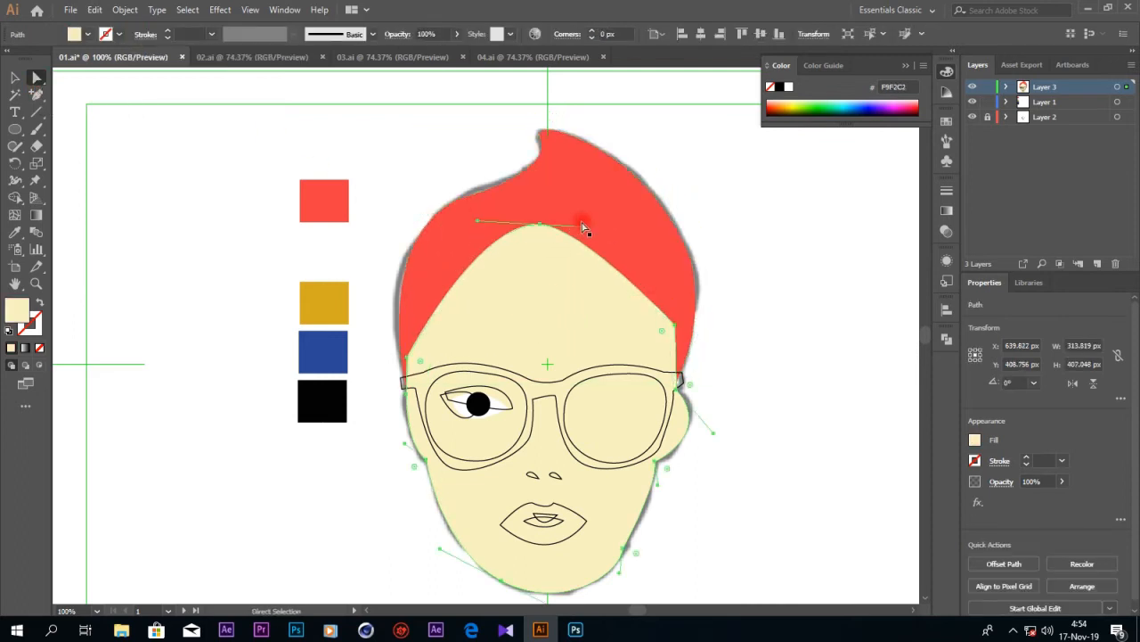
# - Bring the hair shape to the front of the face and deselect it
pyautogui.rightClick(584, 193)
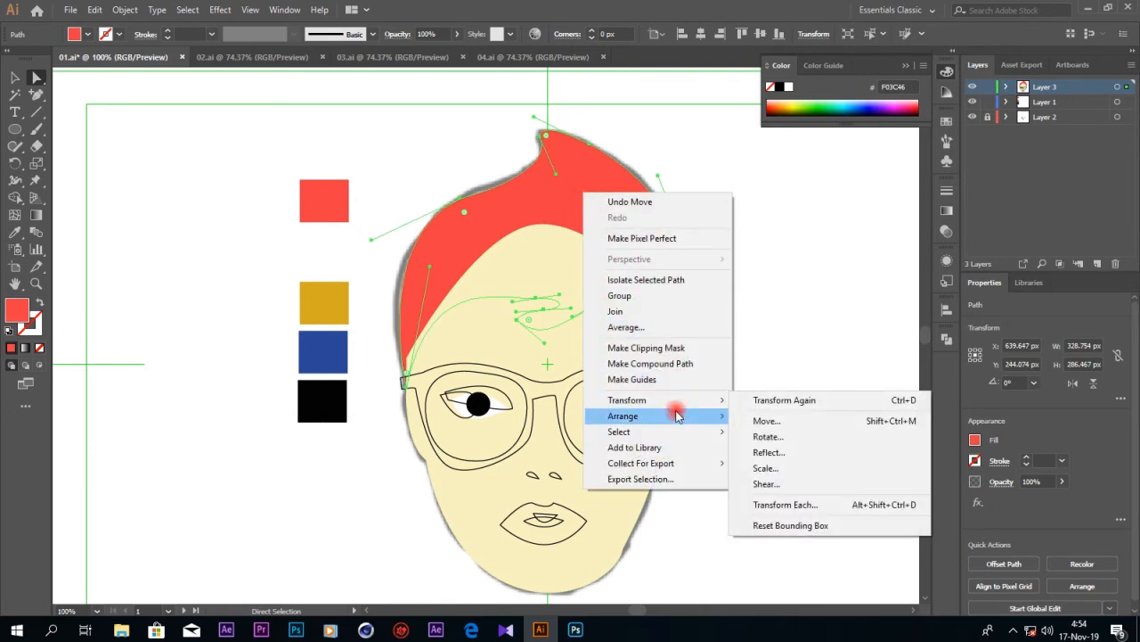
pyautogui.moveTo(664, 416)
pyautogui.click(768, 415)
pyautogui.click(748, 411)
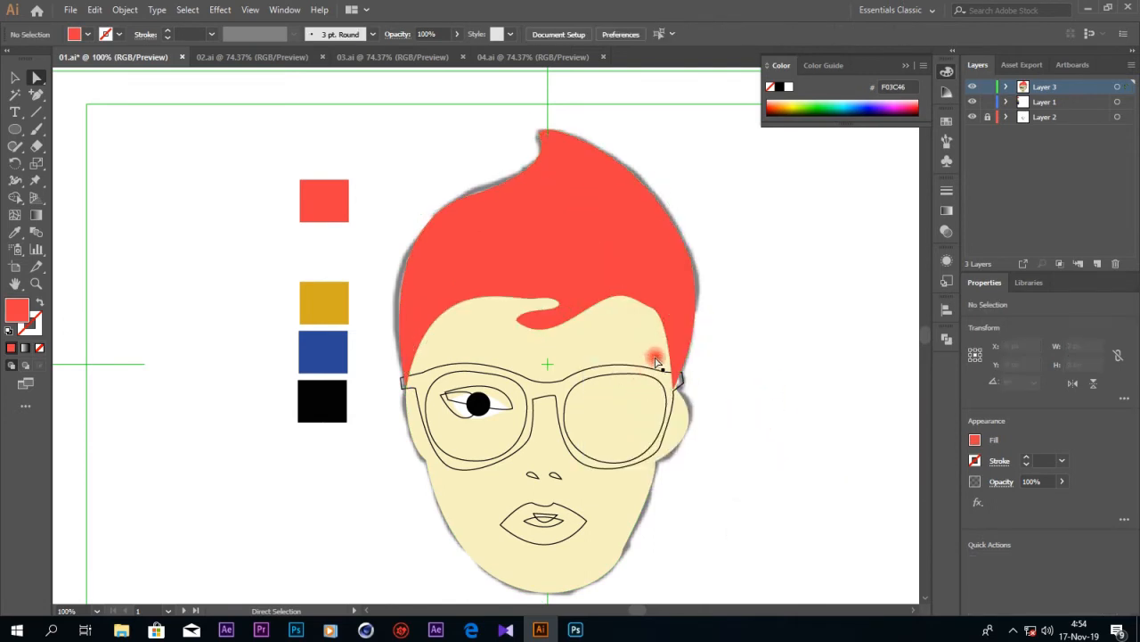
# - Turn the glasses frame's black stroke into a solid black fill and hide the frame path
pyautogui.click(658, 374)
pyautogui.click(39, 304)
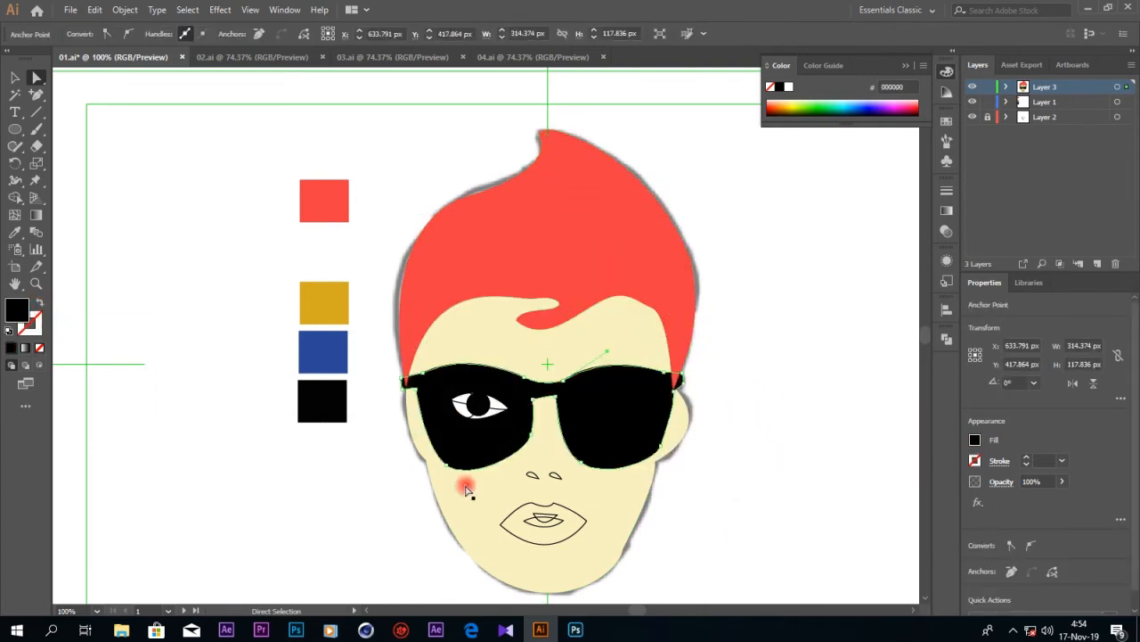
pyautogui.click(1007, 87)
pyautogui.click(972, 207)
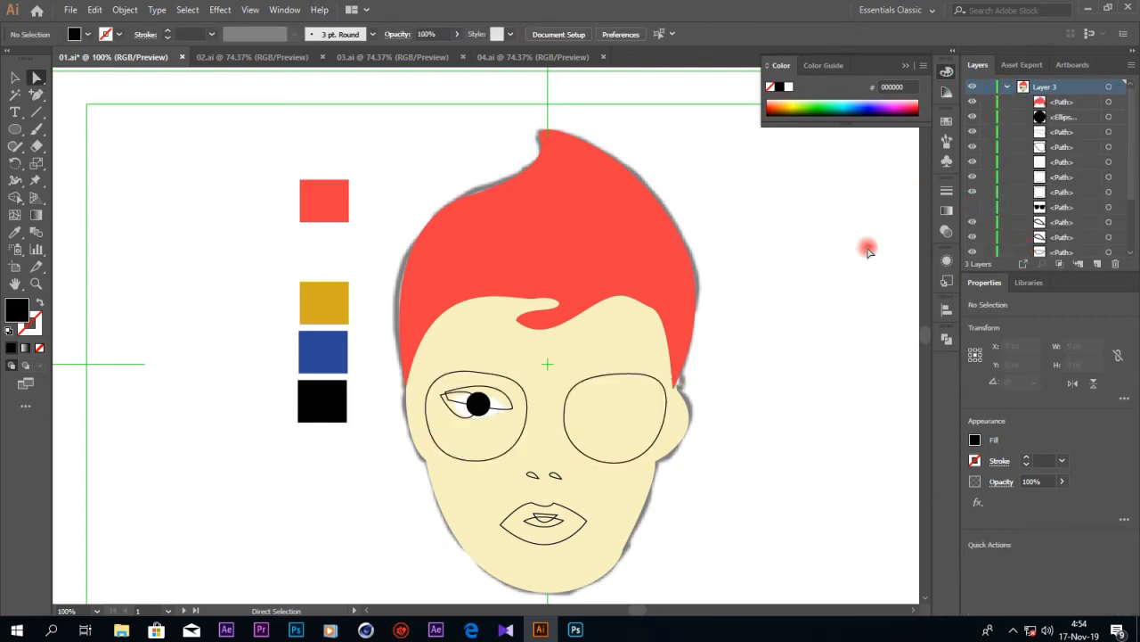
# - Select both lens outlines, show the frame again and cut the lens openings out of it with the Shape Builder tool
pyautogui.click(525, 400)
pyautogui.keyDown('shift'); pyautogui.click(583, 380); pyautogui.keyUp('shift')
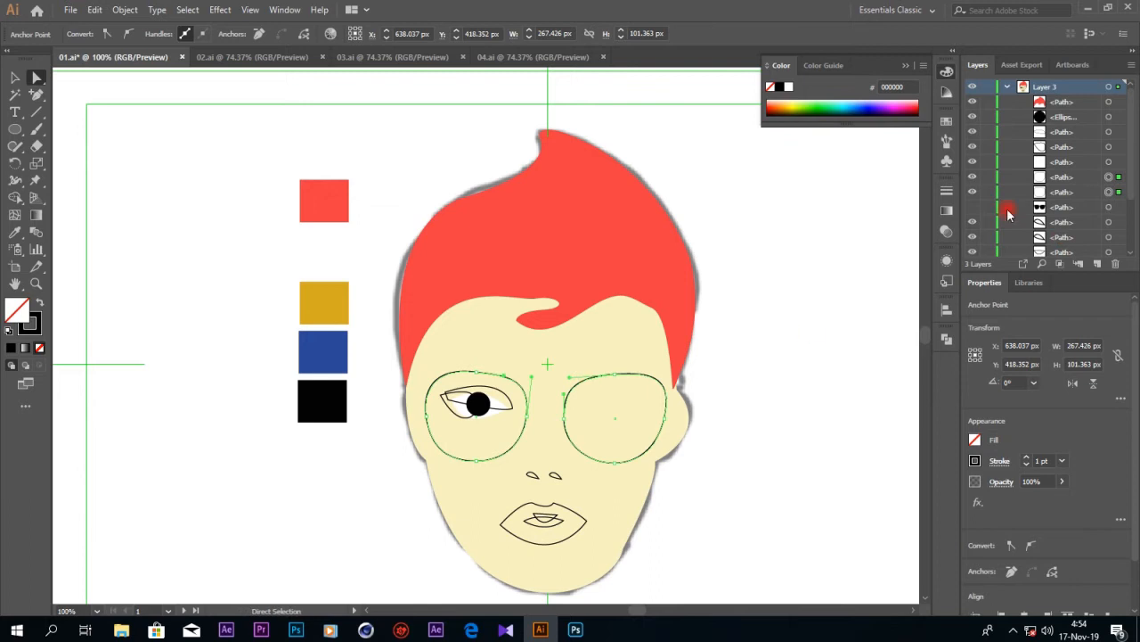
pyautogui.click(971, 208)
pyautogui.keyDown('shift'); pyautogui.click(650, 371); pyautogui.keyUp('shift')
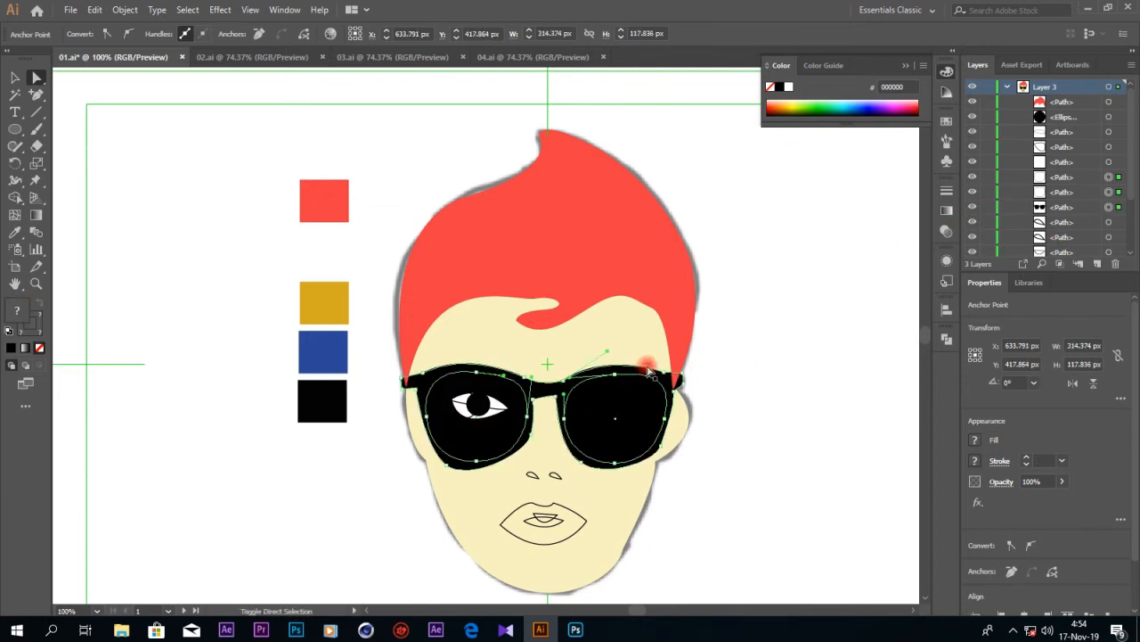
pyautogui.click(15, 196)
pyautogui.keyDown('alt'); pyautogui.click(466, 402); pyautogui.keyUp('alt')
pyautogui.keyDown('alt'); pyautogui.click(618, 415); pyautogui.keyUp('alt')
pyautogui.click(36, 77)
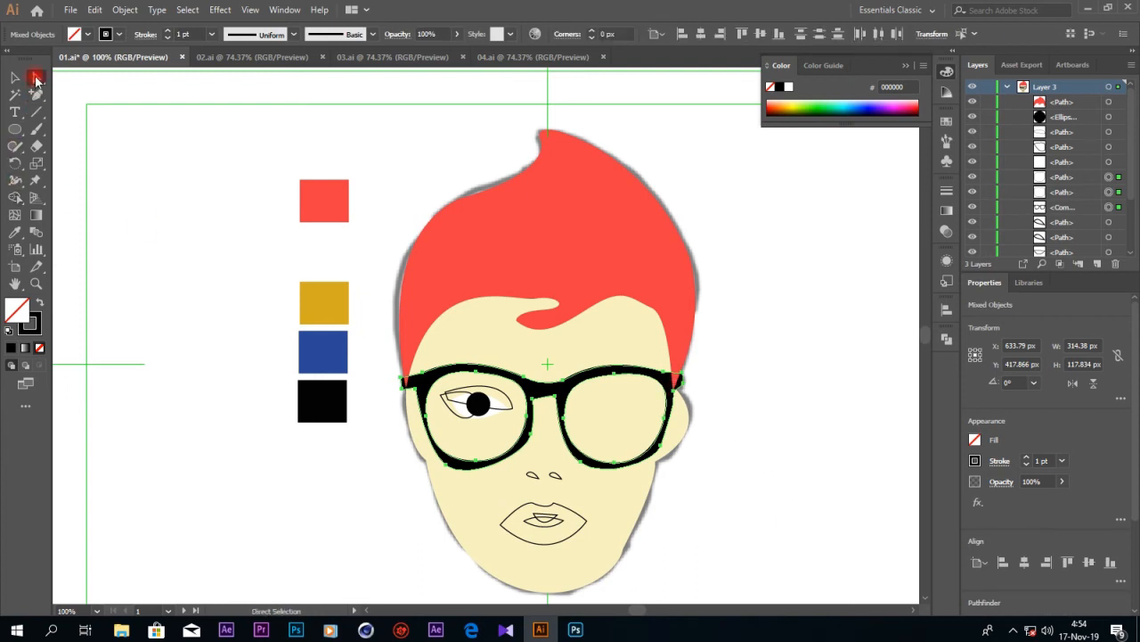
pyautogui.click(799, 386)
# - Slim the outer and lower edges of the left rim by moving its anchor points and handles
pyautogui.click(450, 467)
pyautogui.hotkey('ctrl', '+')
pyautogui.hotkey('ctrl', '+')
pyautogui.hotkey('ctrl', '+')
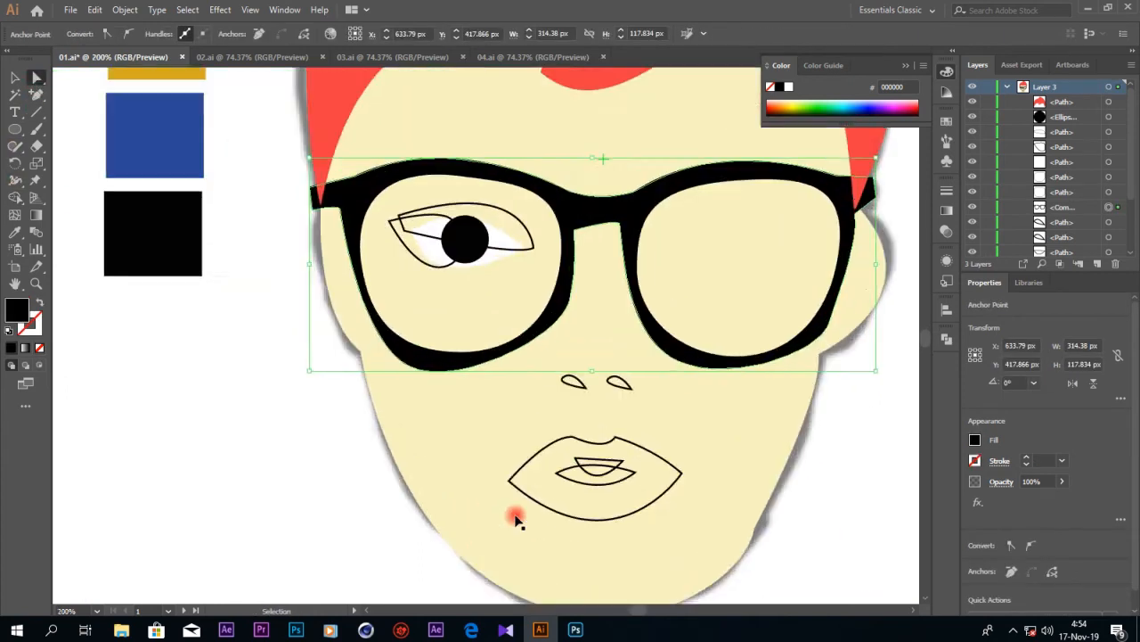
pyautogui.moveTo(356, 375); pyautogui.dragTo(349, 365)
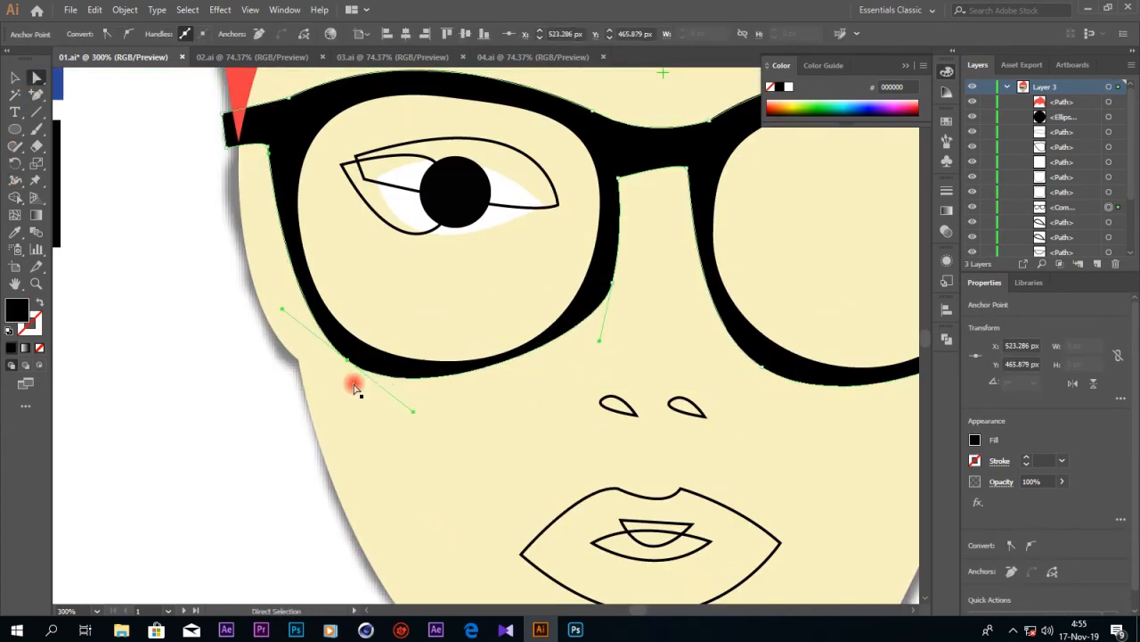
pyautogui.moveTo(271, 147); pyautogui.dragTo(281, 133)
pyautogui.moveTo(349, 366); pyautogui.dragTo(283, 290)
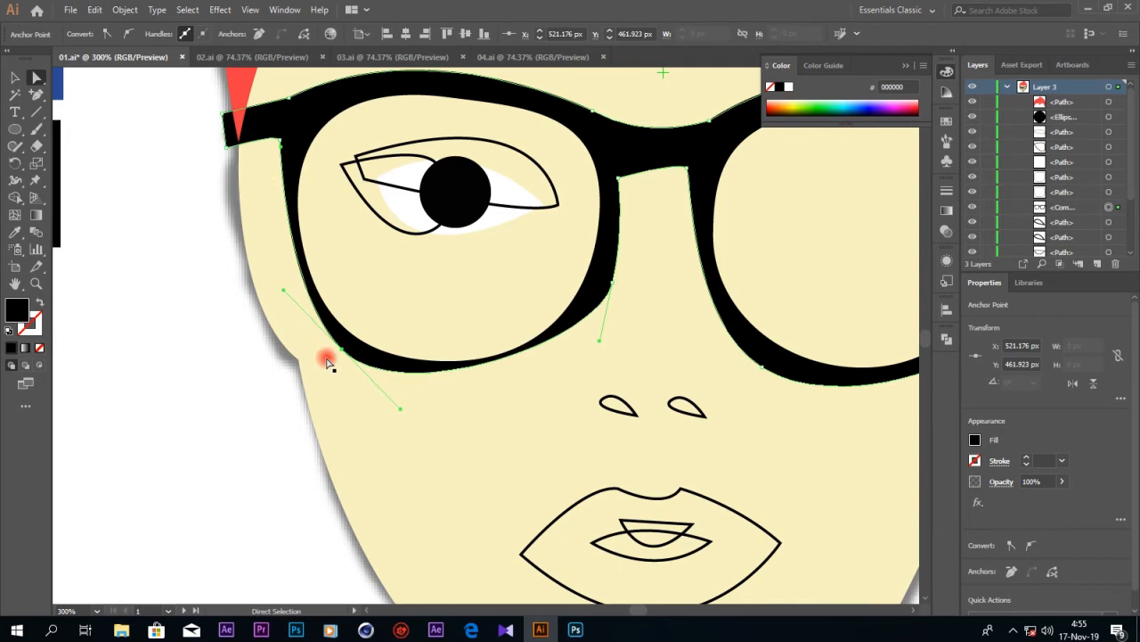
pyautogui.moveTo(344, 353); pyautogui.dragTo(333, 337)
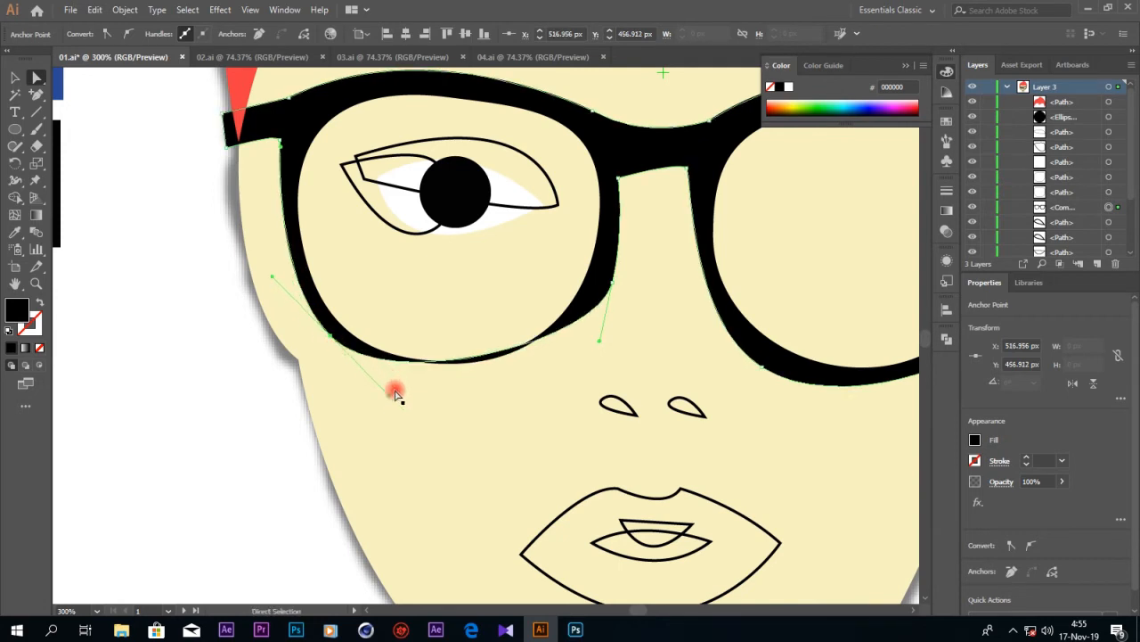
pyautogui.moveTo(391, 400); pyautogui.dragTo(397, 416)
# - Slim the left rim's inner edge beside the nose by moving its anchor point and lower handle
pyautogui.click(612, 285)
pyautogui.moveTo(612, 284); pyautogui.dragTo(600, 286)
pyautogui.moveTo(586, 342); pyautogui.dragTo(577, 353)
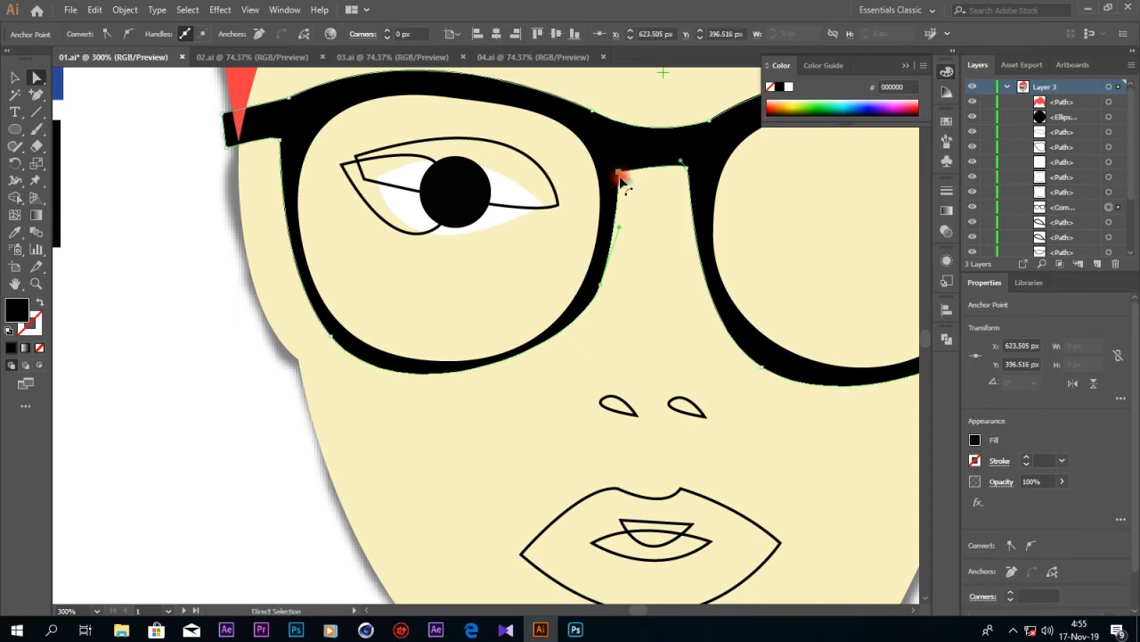
pyautogui.click(638, 220)
# - Adjust the lower outer curve of the right rim at its anchor point and clear the selection
pyautogui.hotkey('ctrl', '-')
pyautogui.hotkey('ctrl', '-')
pyautogui.click(655, 395)
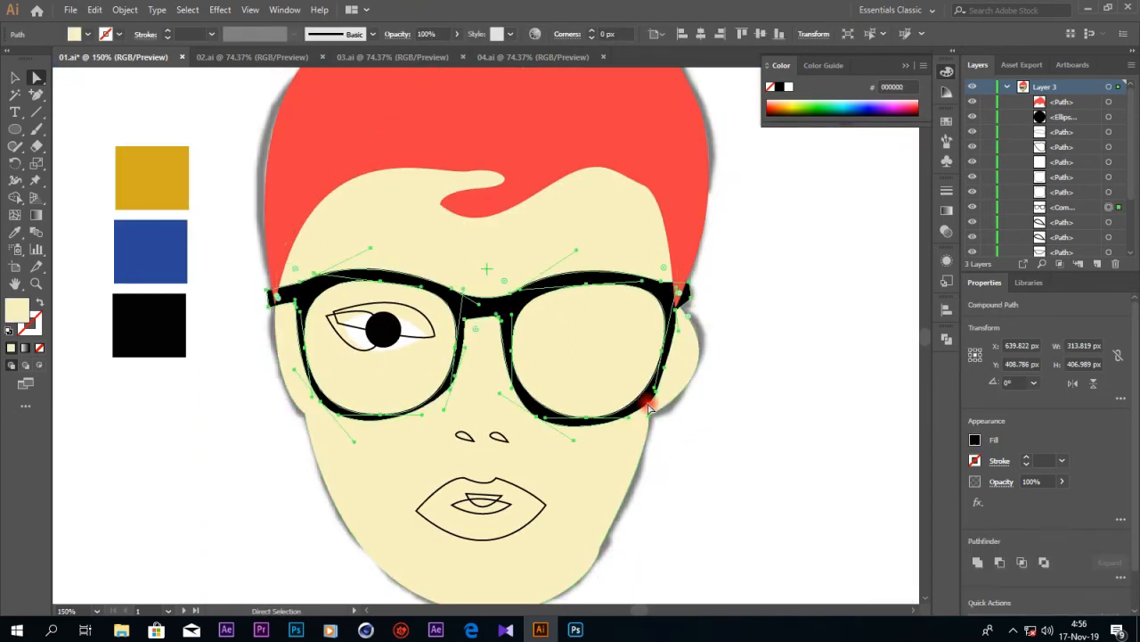
pyautogui.click(655, 421)
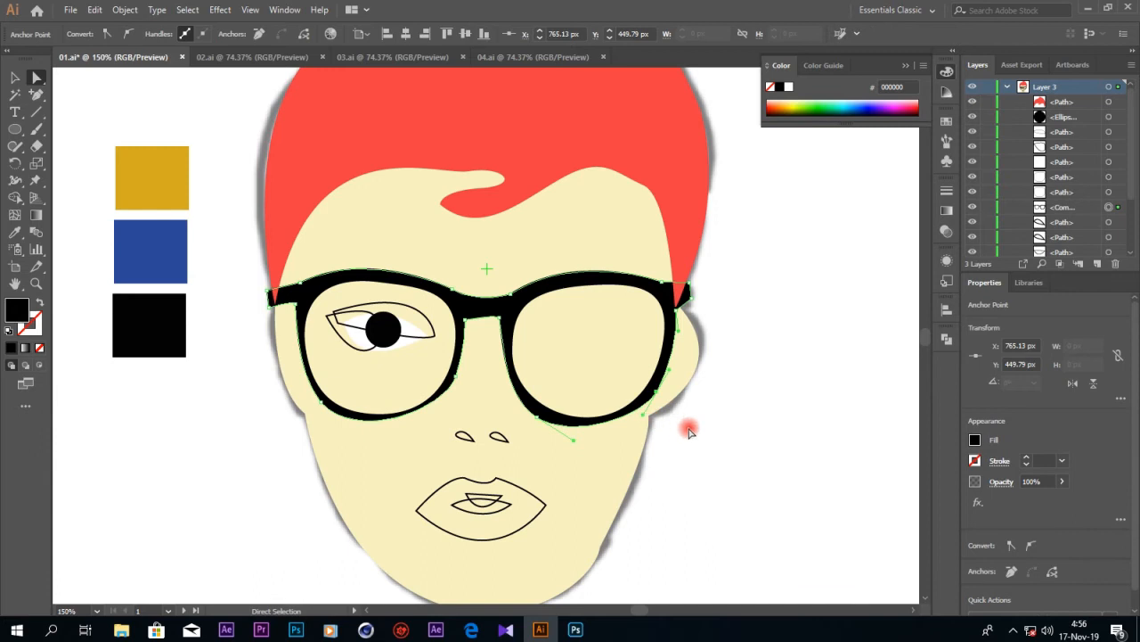
pyautogui.click(688, 426)
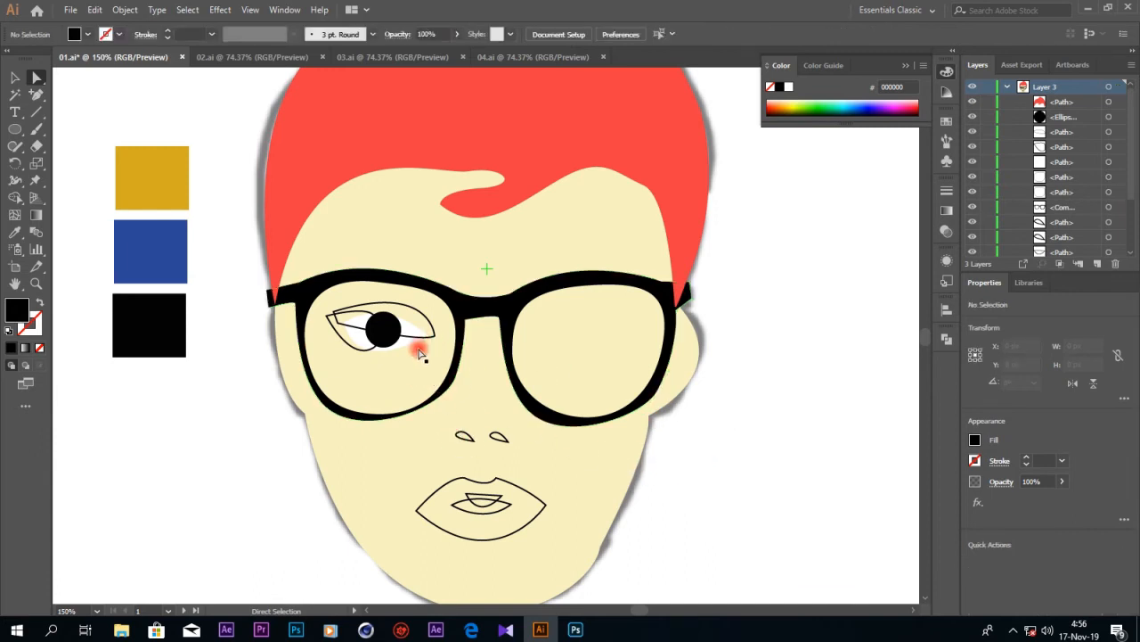
# - Fill the shadow shape at the eye's outer corner with the blue sampled from the colour swatch square
pyautogui.click(357, 370)
pyautogui.click(351, 312)
pyautogui.click(15, 232)
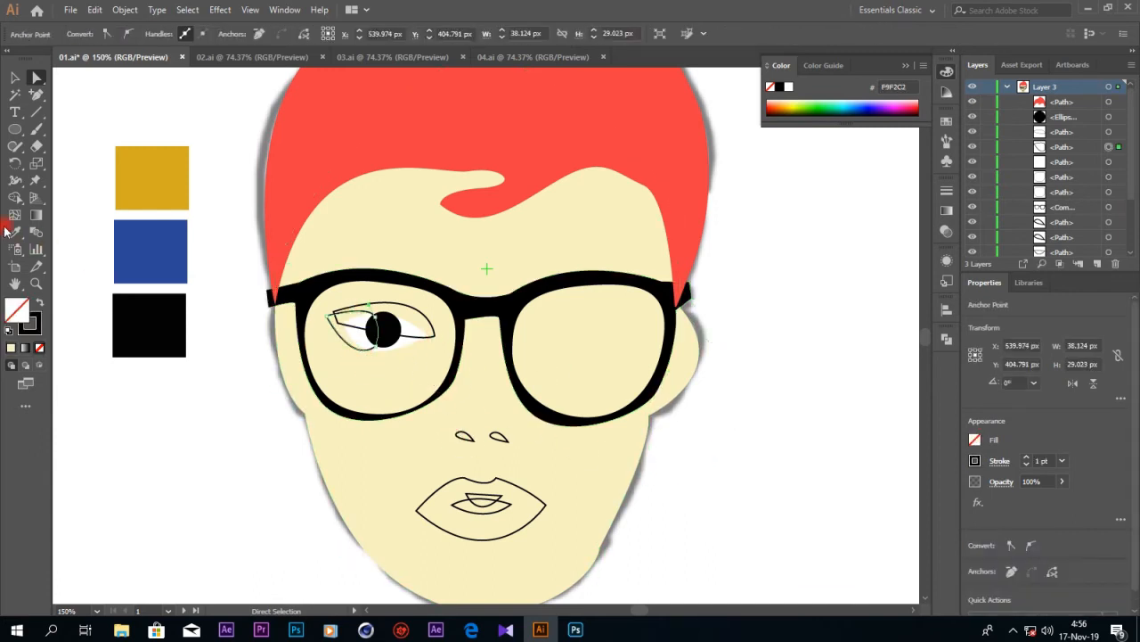
pyautogui.click(151, 258)
pyautogui.click(34, 79)
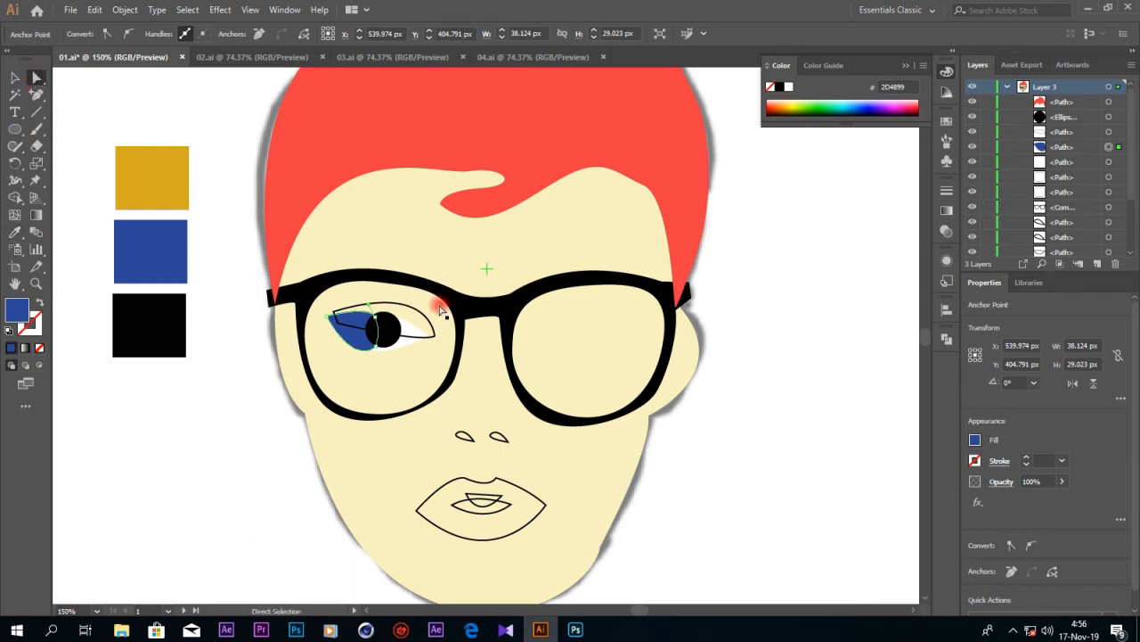
# - Fill the upper eyelid shape with the golden yellow sampled from the colour swatch square
pyautogui.click(435, 310)
pyautogui.click(14, 232)
pyautogui.click(163, 208)
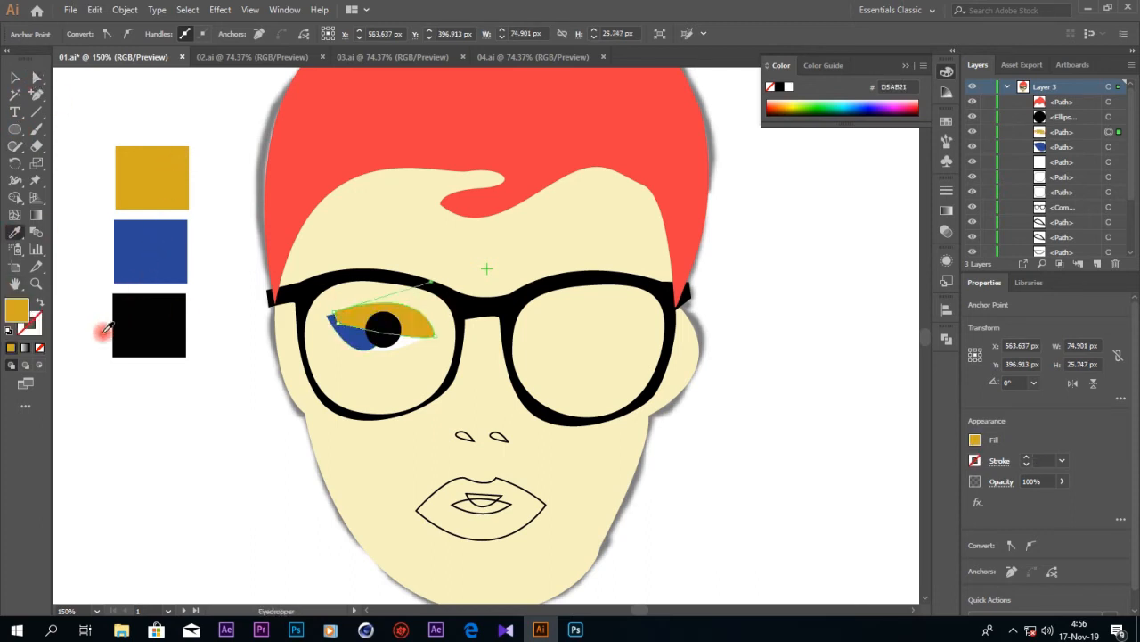
pyautogui.click(33, 77)
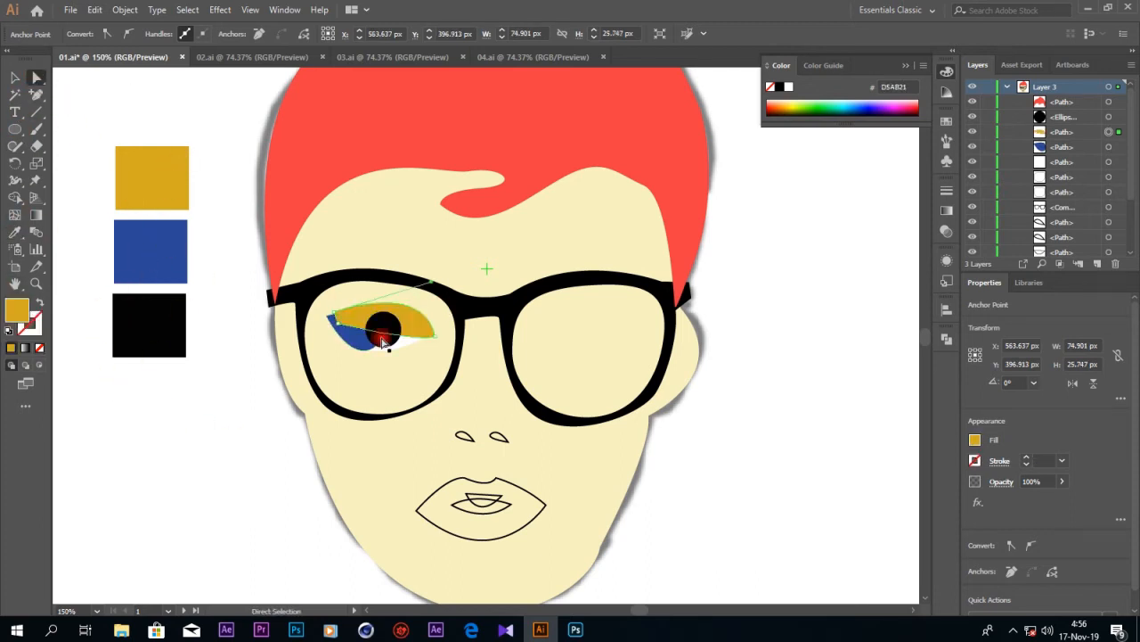
# - Copy the white eye shape, paste it in front and move the copy above the yellow and blue shapes in the layer order
pyautogui.click(417, 346)
pyautogui.click(94, 10)
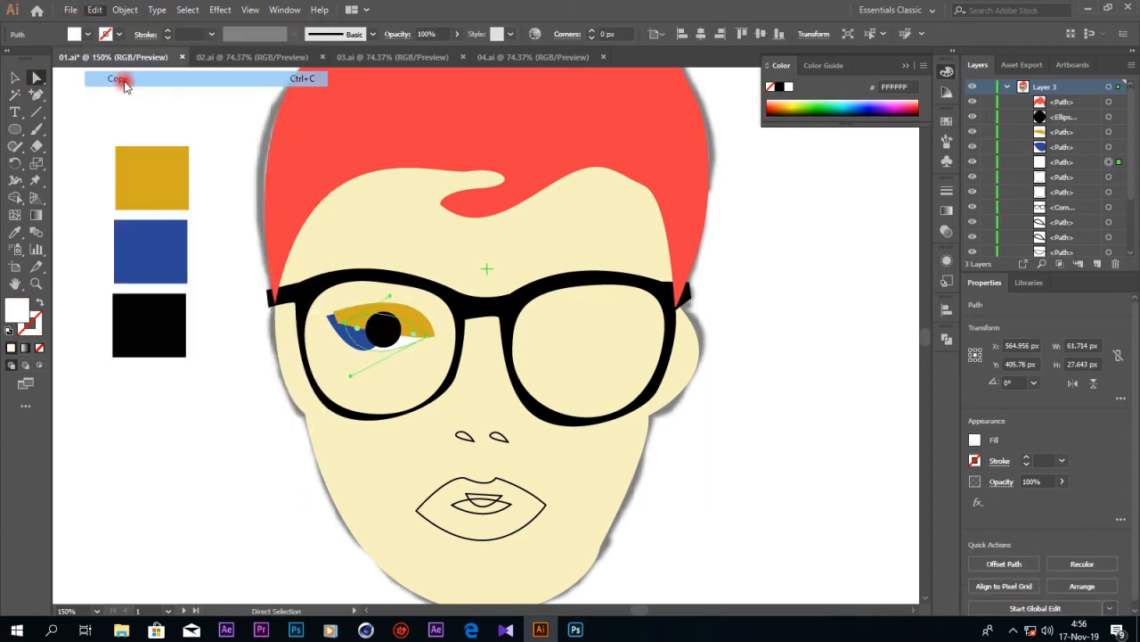
pyautogui.click(134, 109)
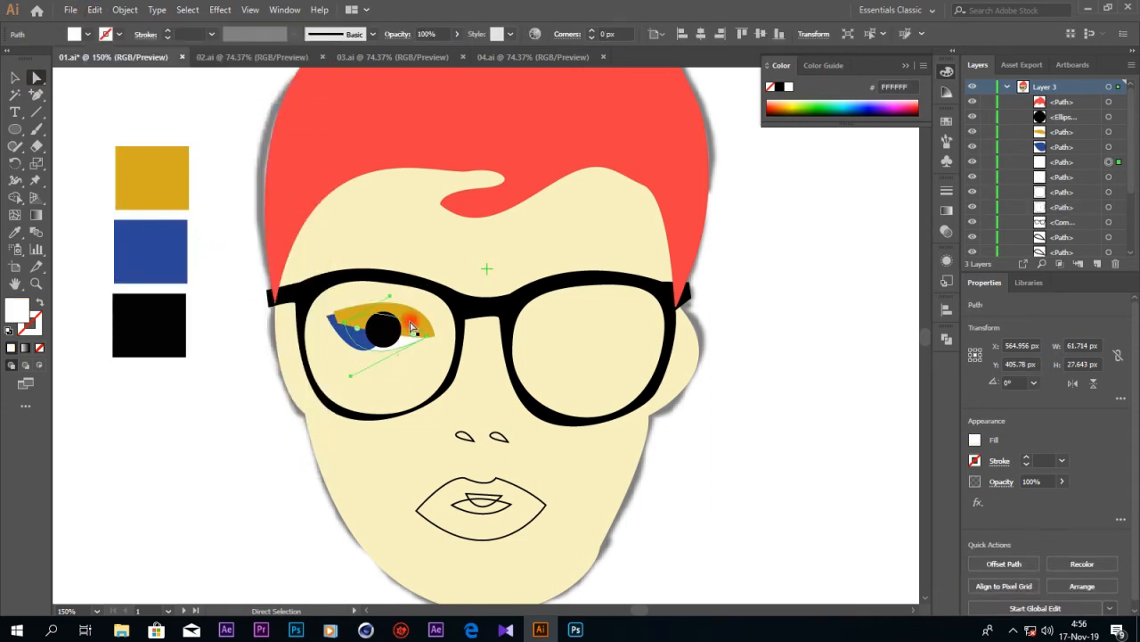
pyautogui.click(1048, 163)
pyautogui.moveTo(1060, 177); pyautogui.dragTo(1062, 130)
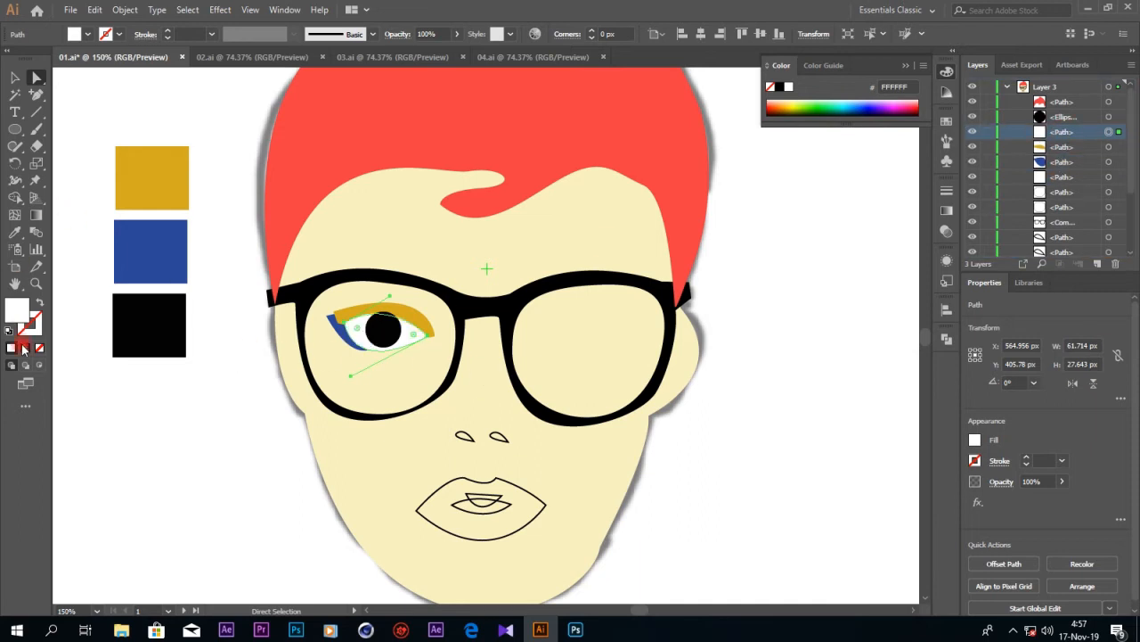
# - Turn the eye shape copy into an unfilled outline with a 1 pt black stroke
pyautogui.click(39, 303)
pyautogui.click(118, 36)
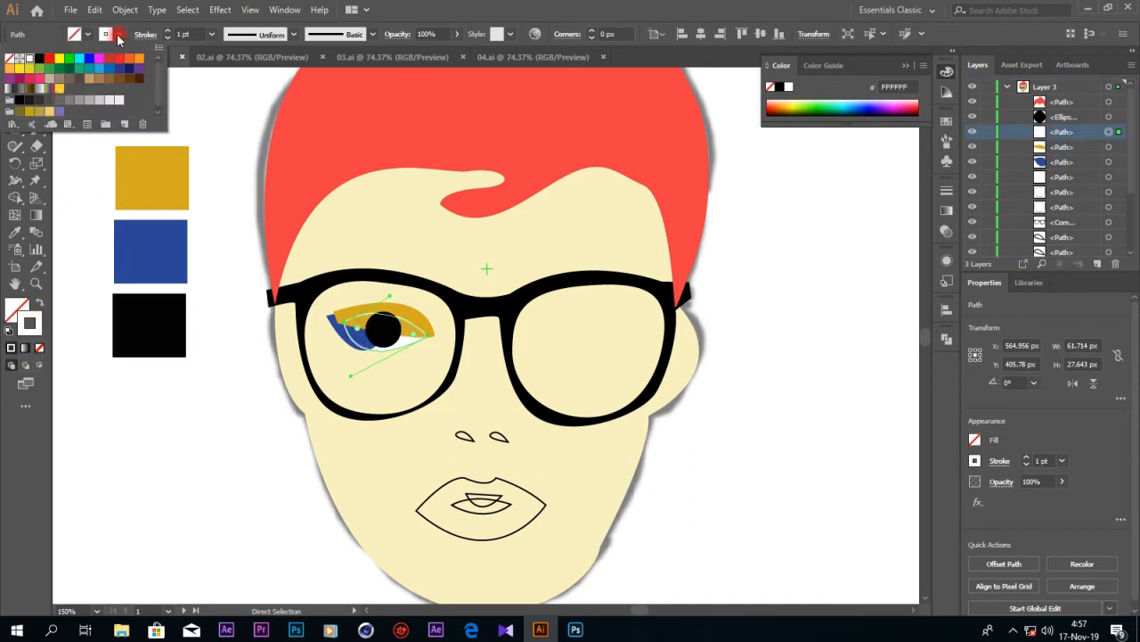
pyautogui.click(40, 58)
pyautogui.click(387, 158)
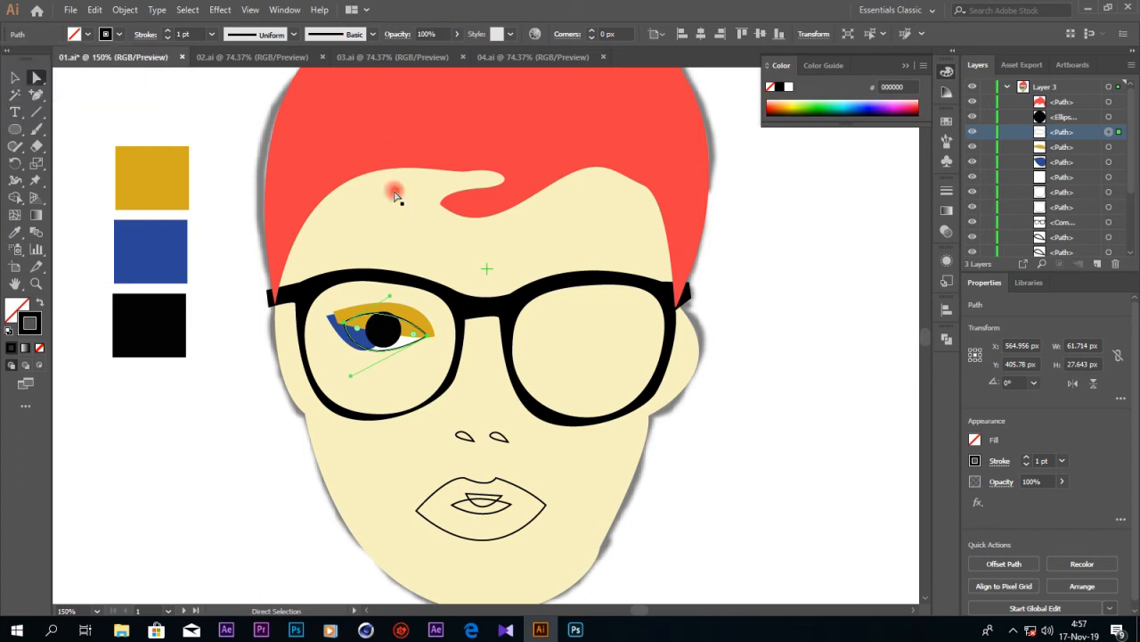
# - Move the blue eye shadow shape above the yellow eyelid in the layer order and deselect it
pyautogui.click(345, 336)
pyautogui.moveTo(1055, 162); pyautogui.dragTo(1055, 140)
pyautogui.click(16, 78)
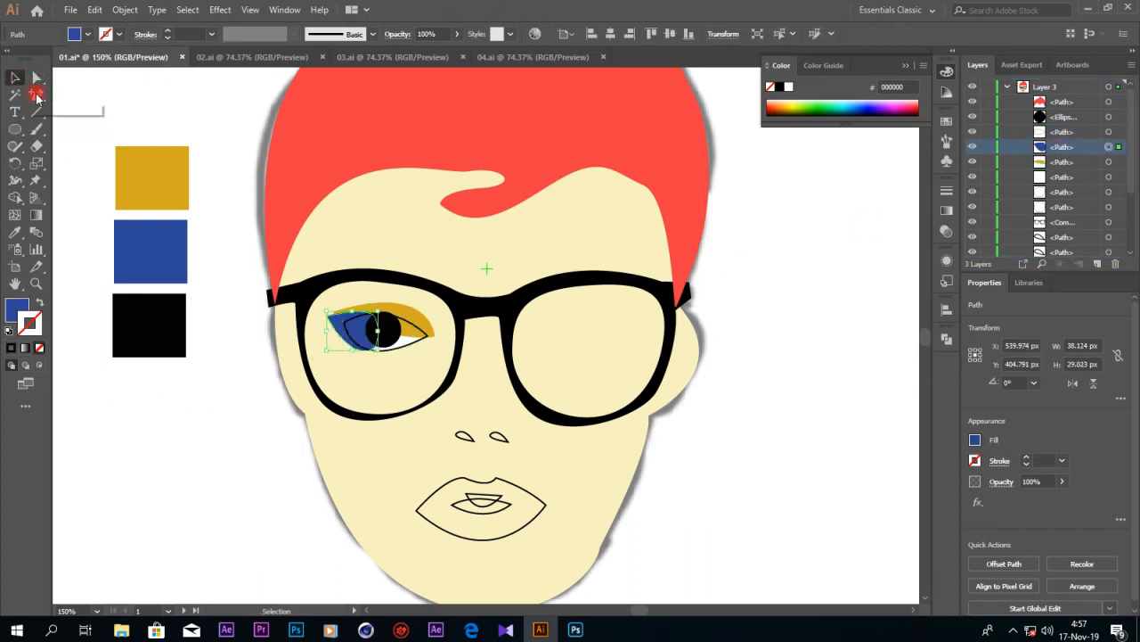
pyautogui.click(485, 349)
pyautogui.click(1013, 629)
pyautogui.click(985, 601)
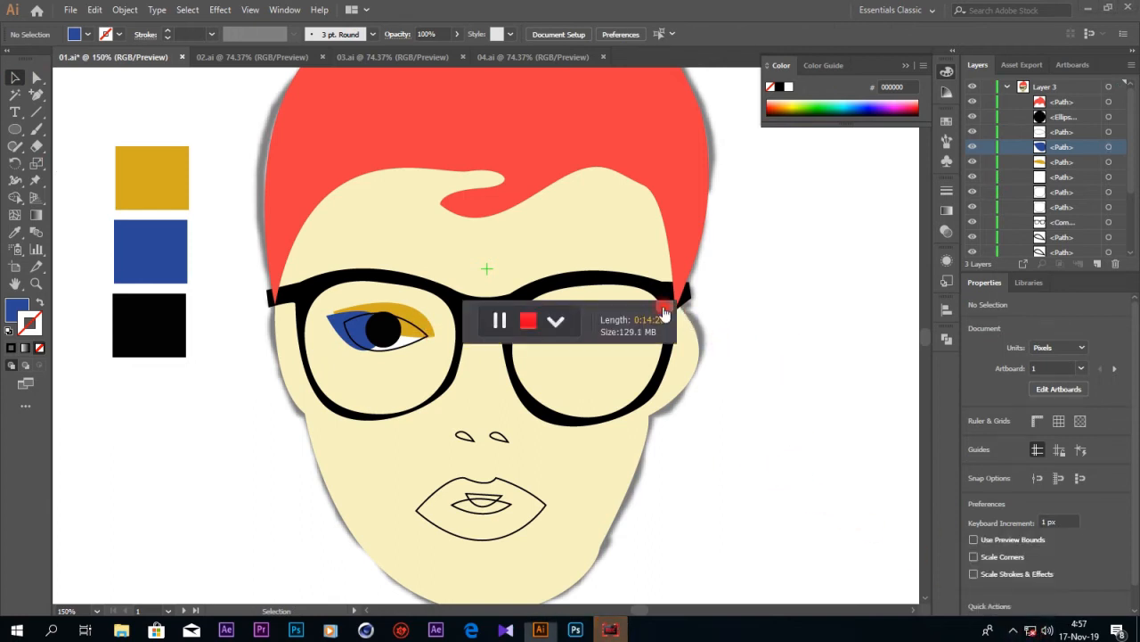
pyautogui.click(665, 307)
# - Select the outer lip outline and fill it with the red sampled from the hair
pyautogui.scroll(-1, 775, 387)
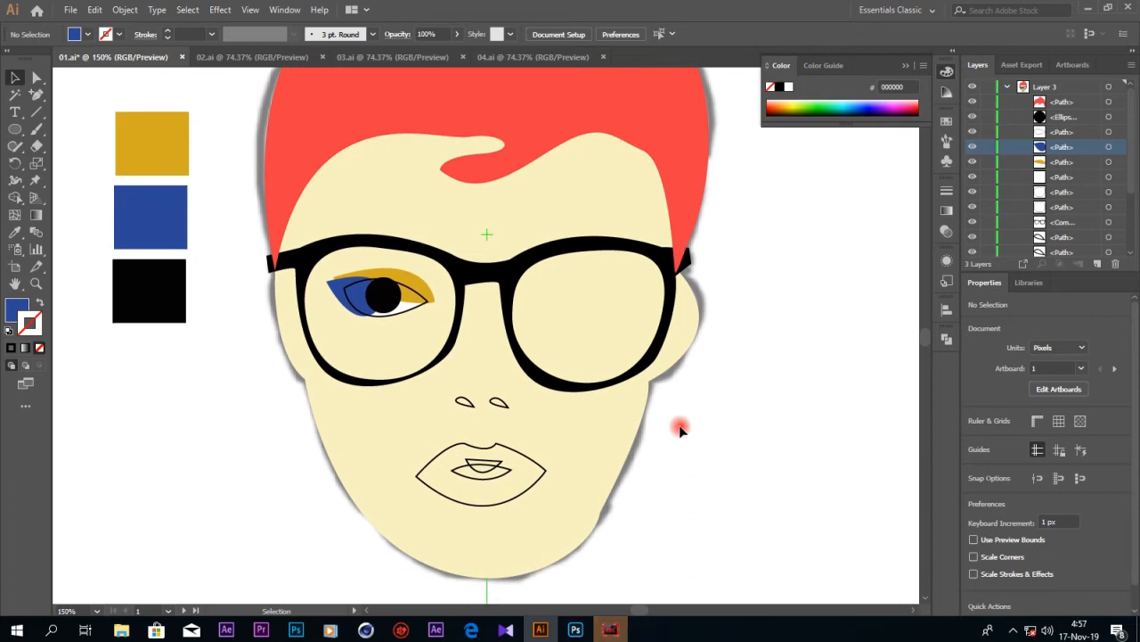
pyautogui.click(542, 475)
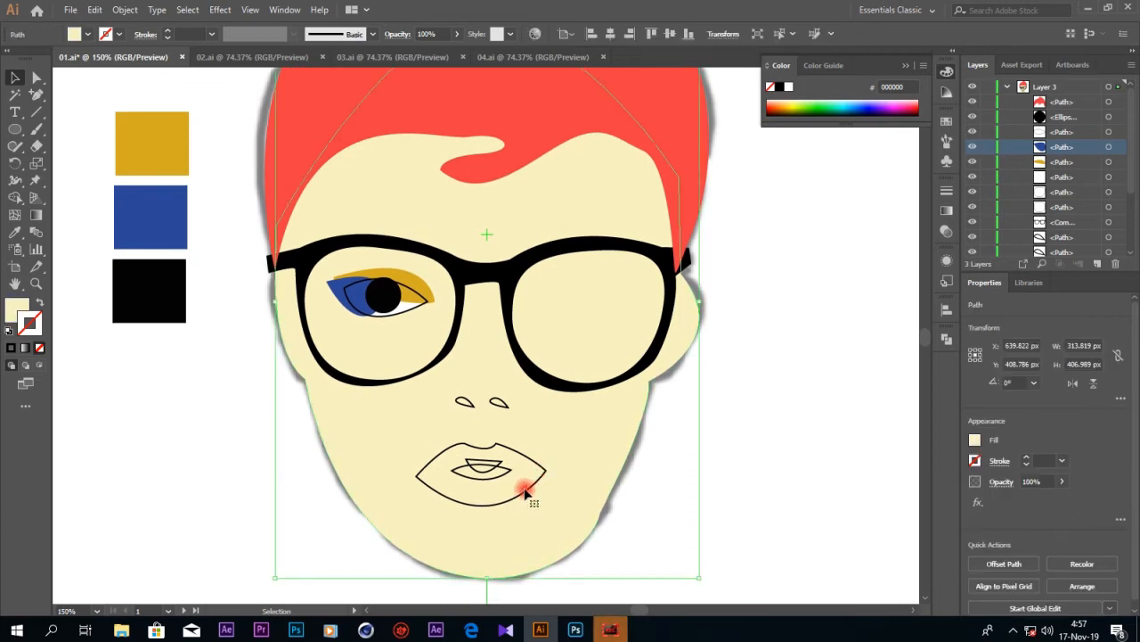
pyautogui.click(526, 492)
pyautogui.click(847, 433)
pyautogui.click(529, 504)
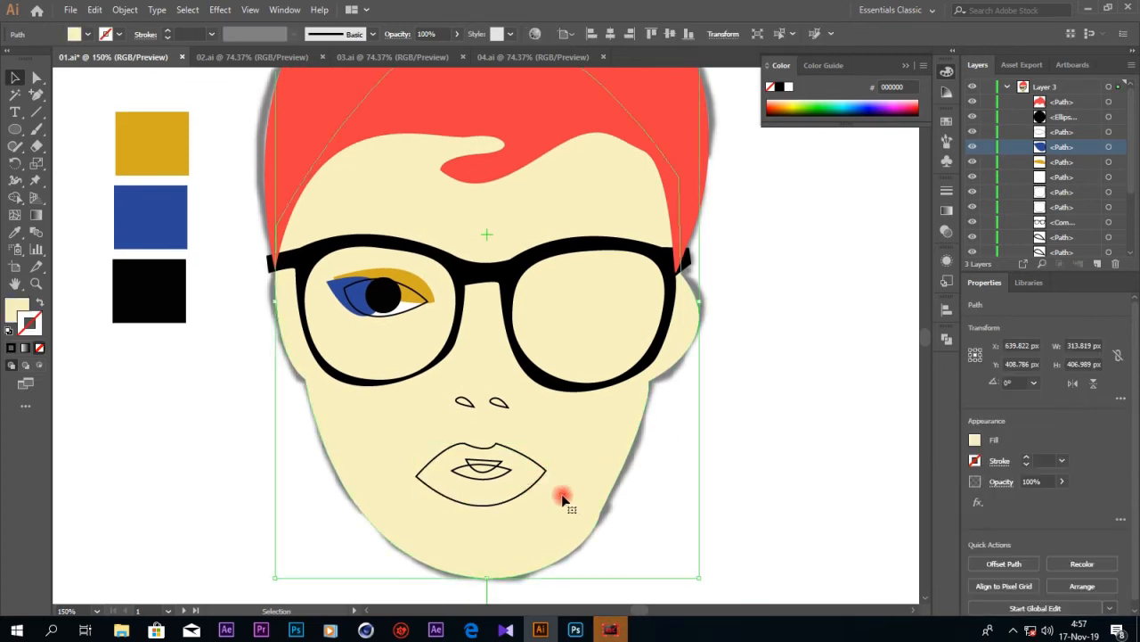
pyautogui.click(535, 490)
pyautogui.click(14, 233)
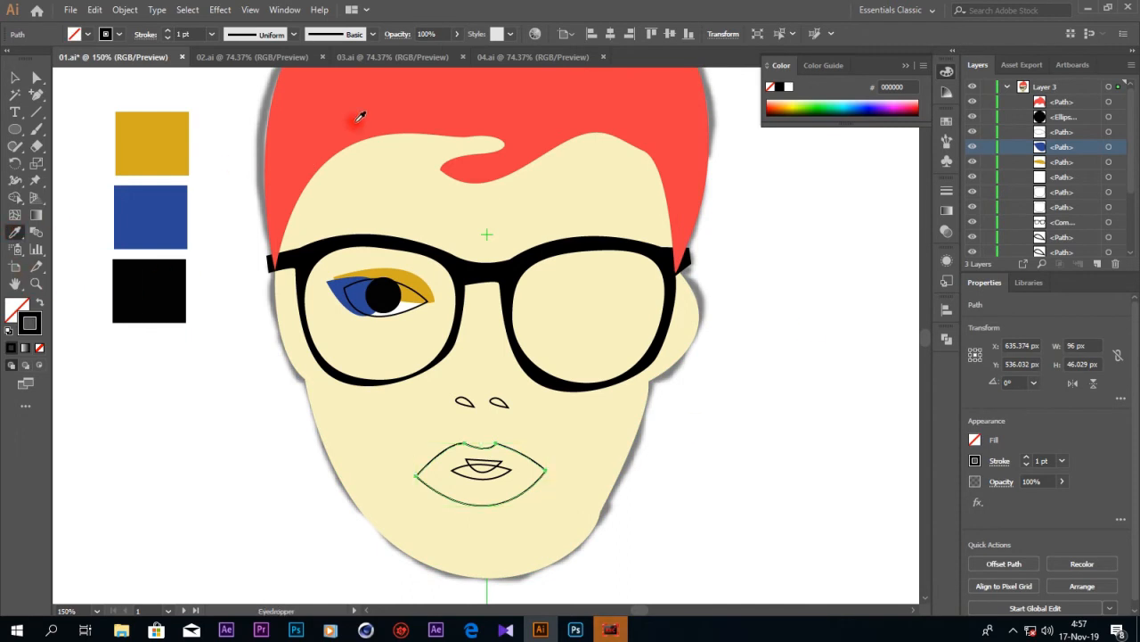
pyautogui.click(351, 118)
# - Swap the mouth opening's black stroke for a solid black fill
pyautogui.hotkey('ctrl', '+')
pyautogui.hotkey('ctrl', '+')
pyautogui.hotkey('ctrl', '+')
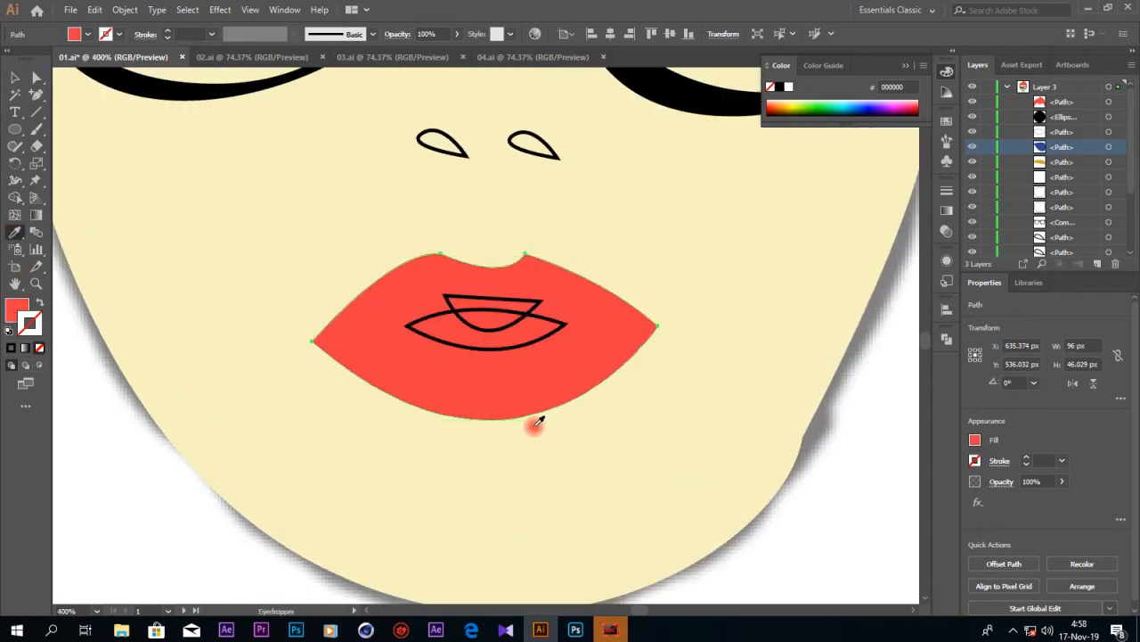
pyautogui.click(15, 79)
pyautogui.click(491, 350)
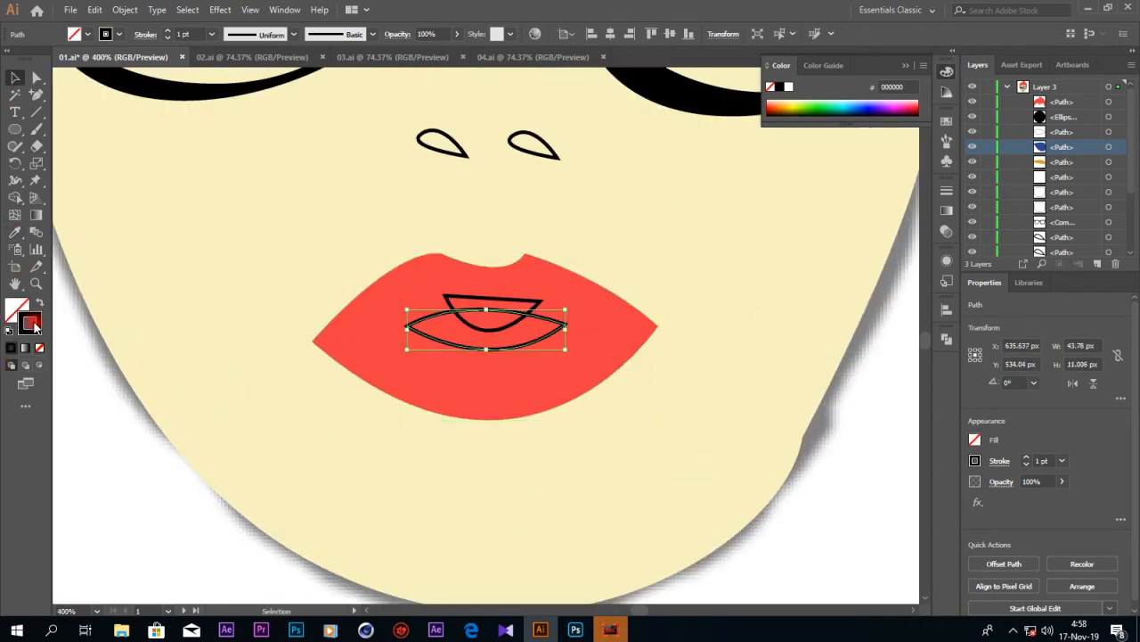
pyautogui.click(39, 304)
# - Turn the teeth outline into a filled shape without stroke and set its fill to white
pyautogui.click(538, 307)
pyautogui.click(39, 304)
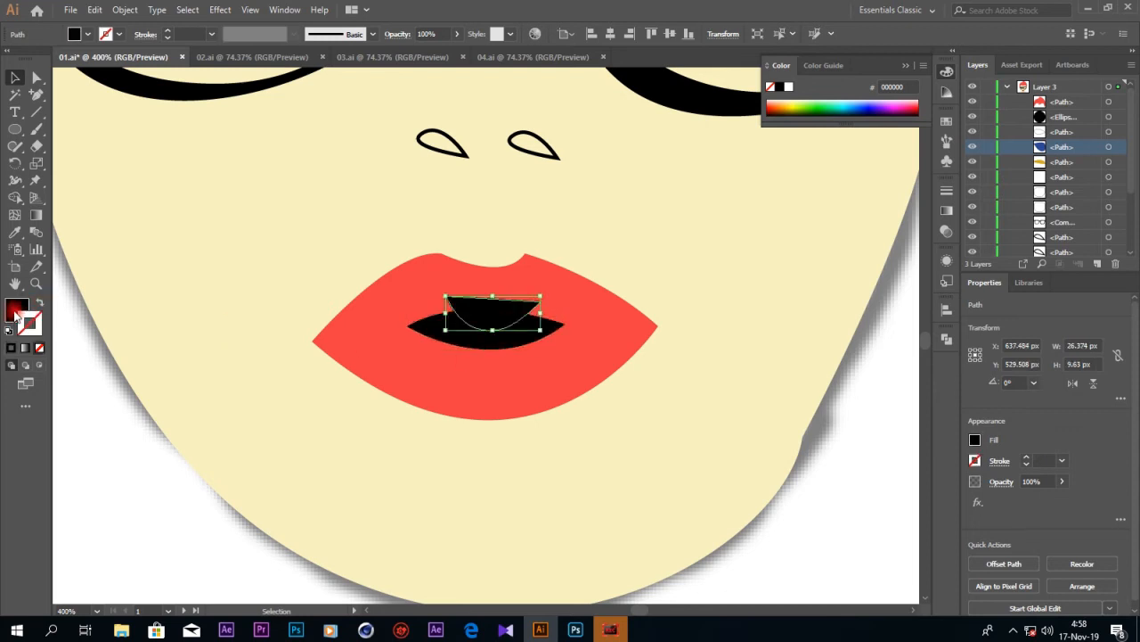
pyautogui.doubleClick(16, 310)
pyautogui.click(785, 407)
pyautogui.click(1131, 409)
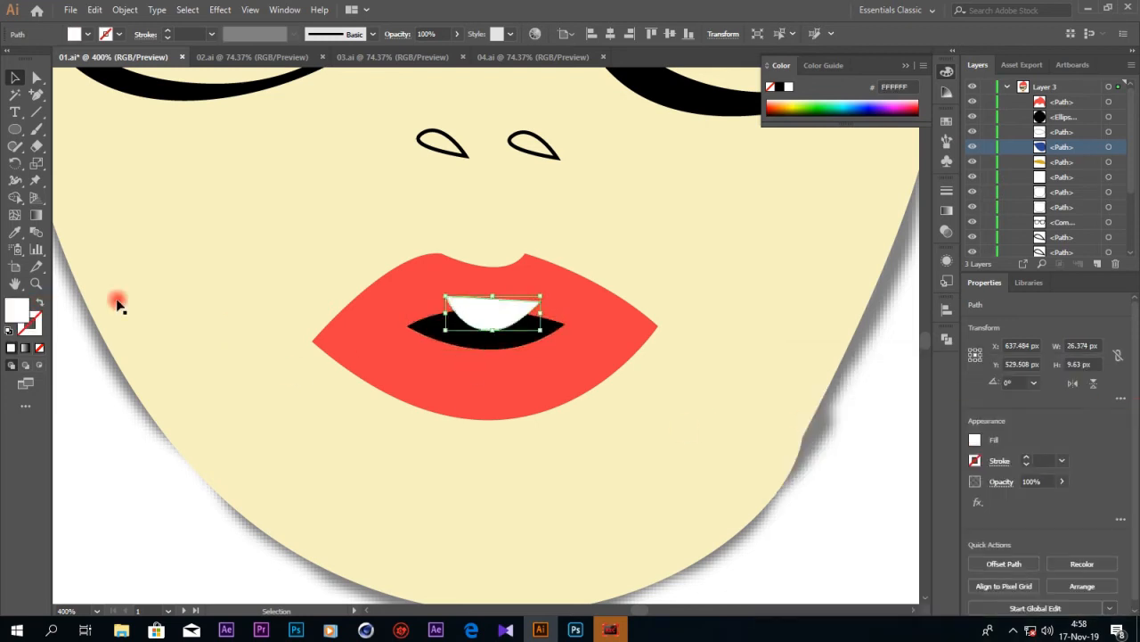
# - Divide the teeth and mouth opening with the Shape Builder tool and delete the teeth part above the opening
pyautogui.click(36, 82)
pyautogui.click(547, 326)
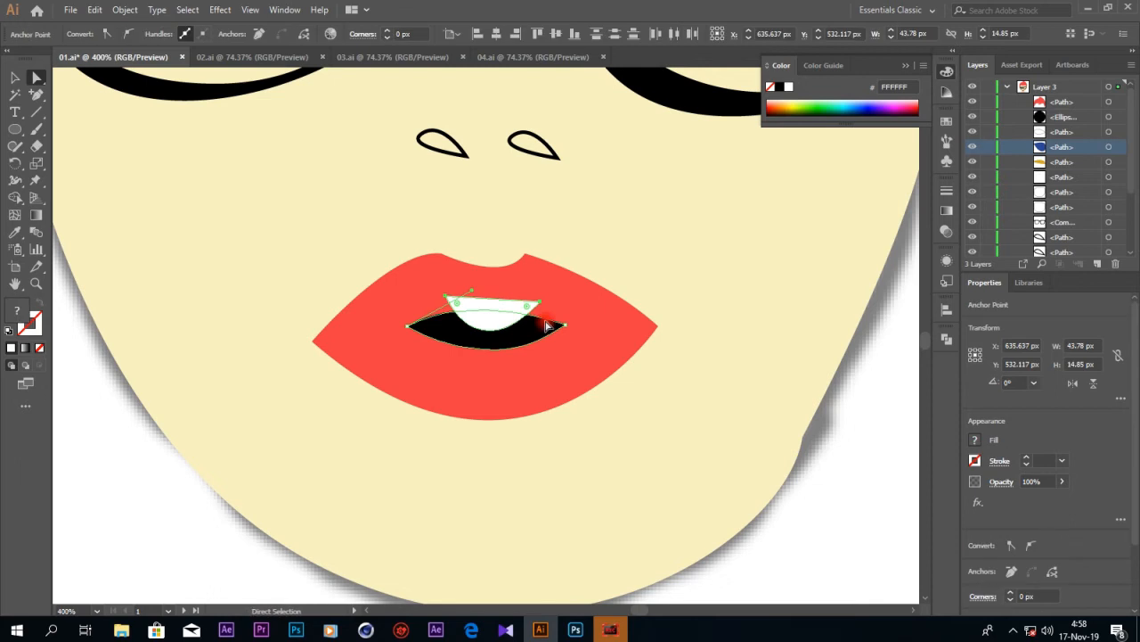
pyautogui.hotkey('shift', 'm')
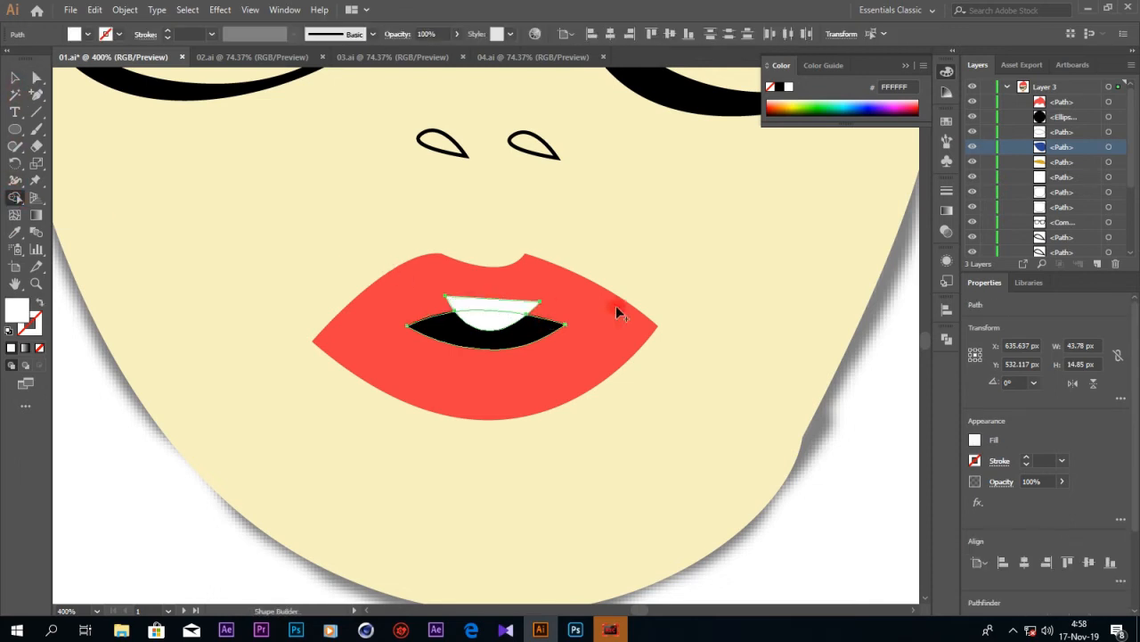
pyautogui.click(15, 77)
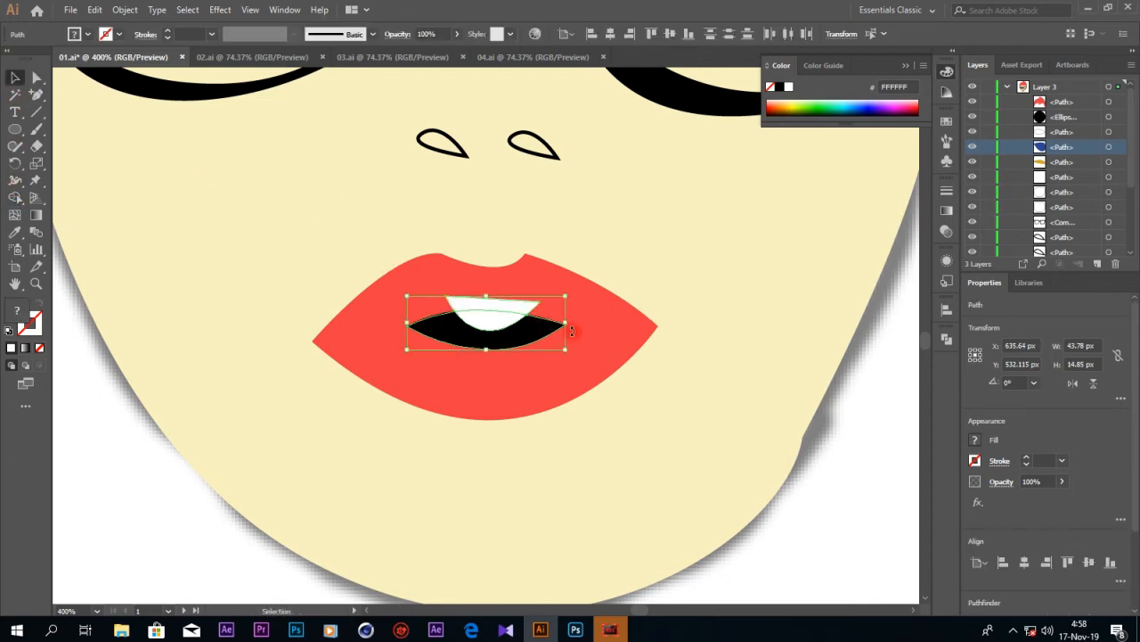
pyautogui.click(543, 222)
pyautogui.click(509, 309)
pyautogui.press('Delete')
# - Swap the black stroke of both nostril outlines for a solid black fill
pyautogui.click(453, 146)
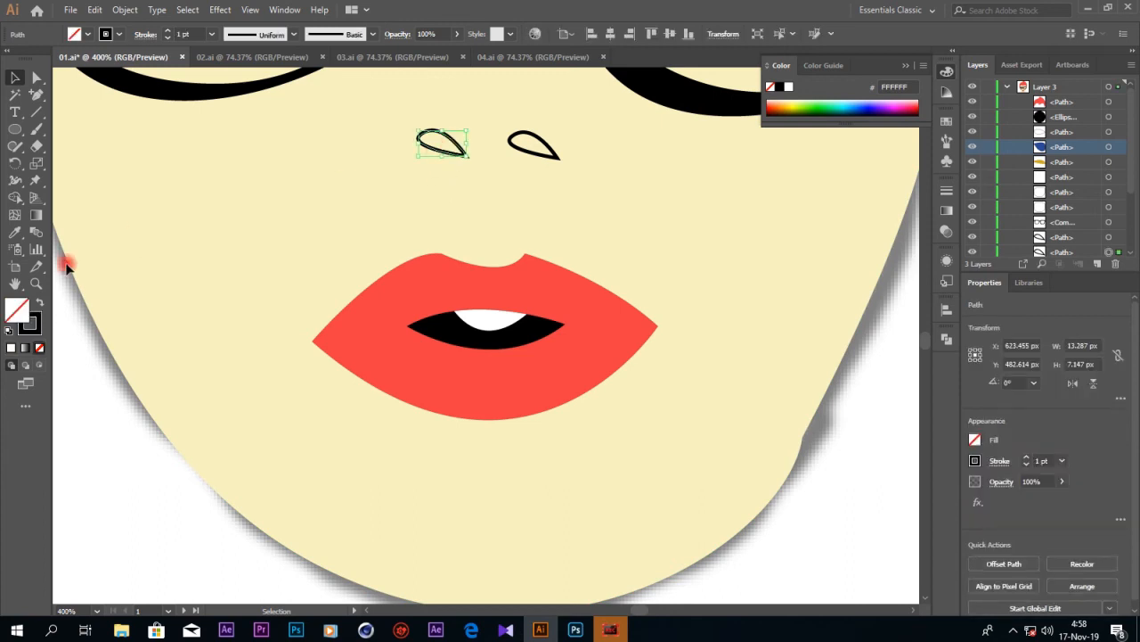
pyautogui.click(39, 305)
pyautogui.click(545, 146)
pyautogui.click(39, 304)
# - Smooth the corner on the right side of the jaw by converting its anchor point to smooth and adjusting the handles
pyautogui.click(800, 448)
pyautogui.click(39, 78)
pyautogui.click(802, 438)
pyautogui.moveTo(793, 526); pyautogui.dragTo(772, 525)
pyautogui.scroll(-3, 823, 513)
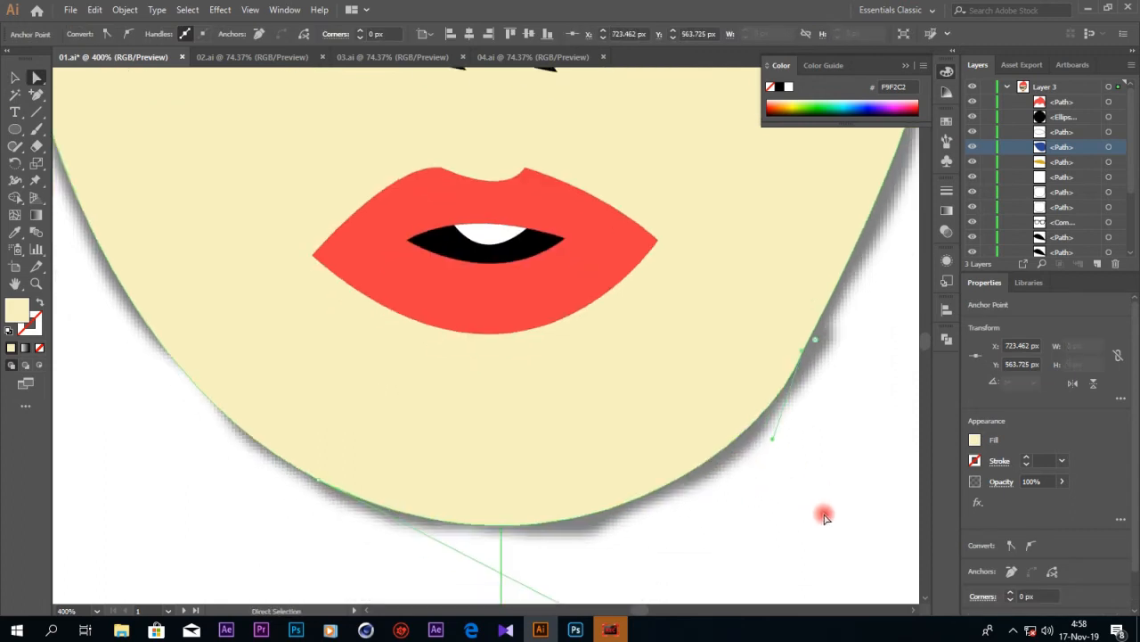
pyautogui.click(129, 34)
pyautogui.moveTo(839, 249); pyautogui.dragTo(843, 261)
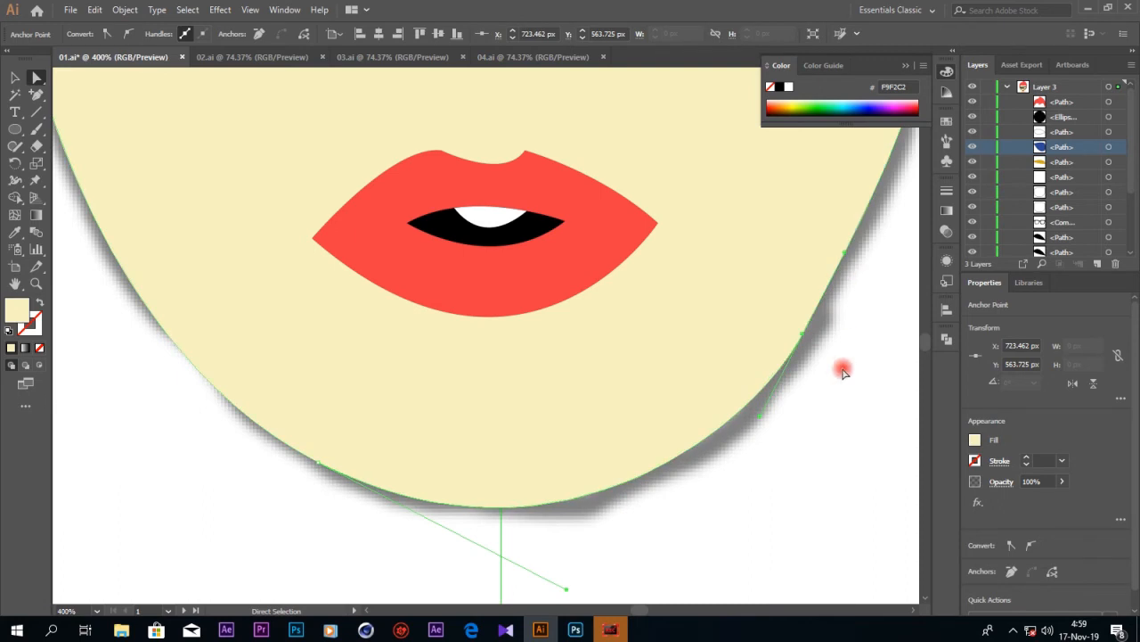
pyautogui.click(848, 342)
# - Hide the reference sketch on Layer 2
pyautogui.hotkey('ctrl', '-')
pyautogui.hotkey('ctrl', '-')
pyautogui.hotkey('ctrl', '-')
pyautogui.hotkey('ctrl', '-')
pyautogui.scroll(-3, 1031, 241)
pyautogui.click(973, 249)
pyautogui.scroll(4, 618, 333)
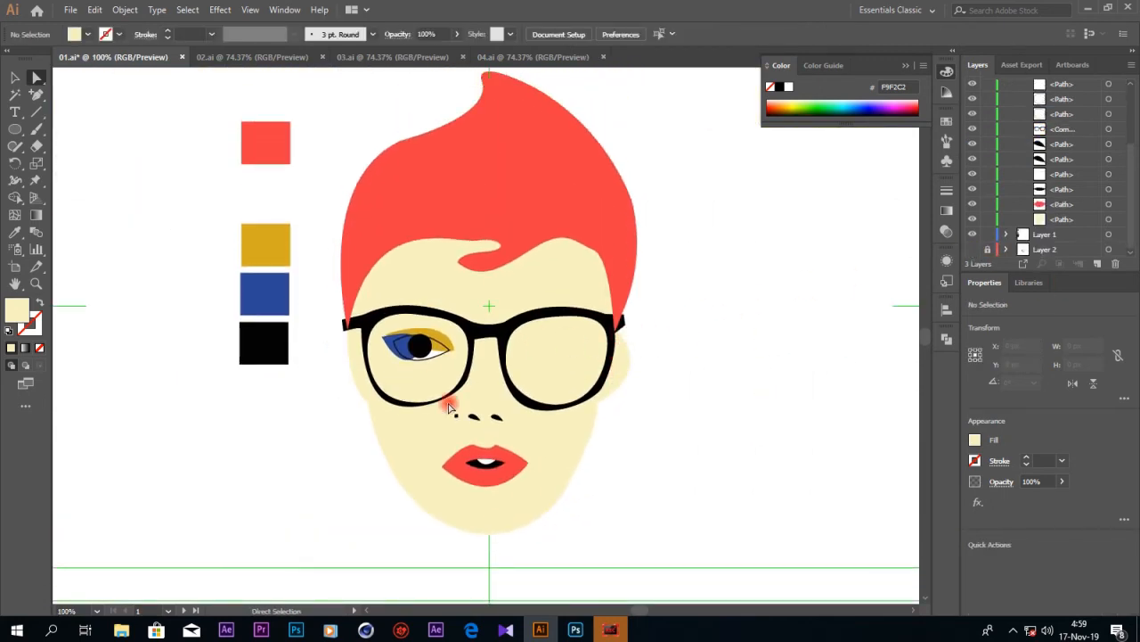
# - Reshape the yellow eyelid by moving its outer end onto the blue shape, its inner end to the eye corner, and lowering its upper curve
pyautogui.click(447, 349)
pyautogui.hotkey('ctrl', '+')
pyautogui.hotkey('ctrl', '+')
pyautogui.hotkey('ctrl', '+')
pyautogui.hotkey('ctrl', '+')
pyautogui.hotkey('ctrl', '+')
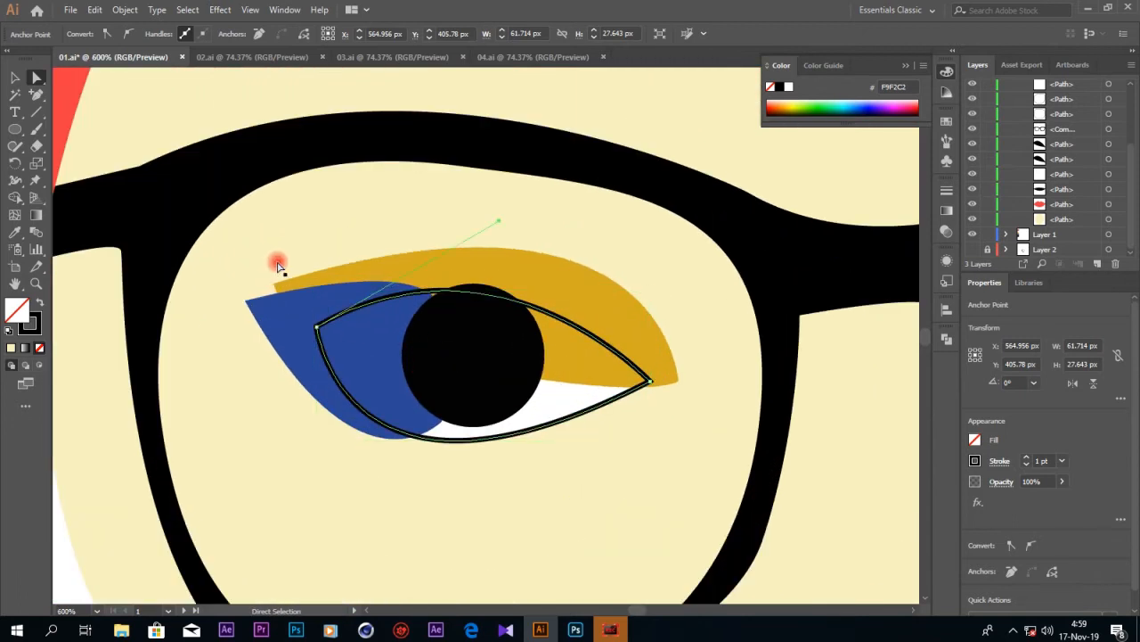
pyautogui.click(279, 285)
pyautogui.moveTo(279, 285); pyautogui.dragTo(268, 295)
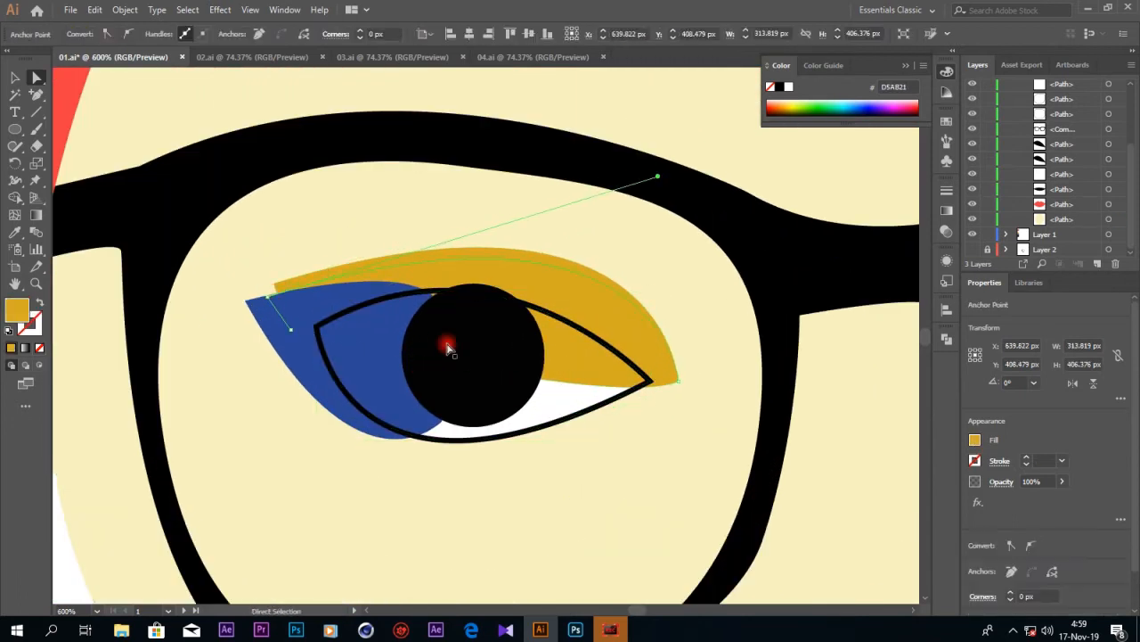
pyautogui.moveTo(678, 383); pyautogui.dragTo(651, 381)
pyautogui.moveTo(657, 177); pyautogui.dragTo(623, 218)
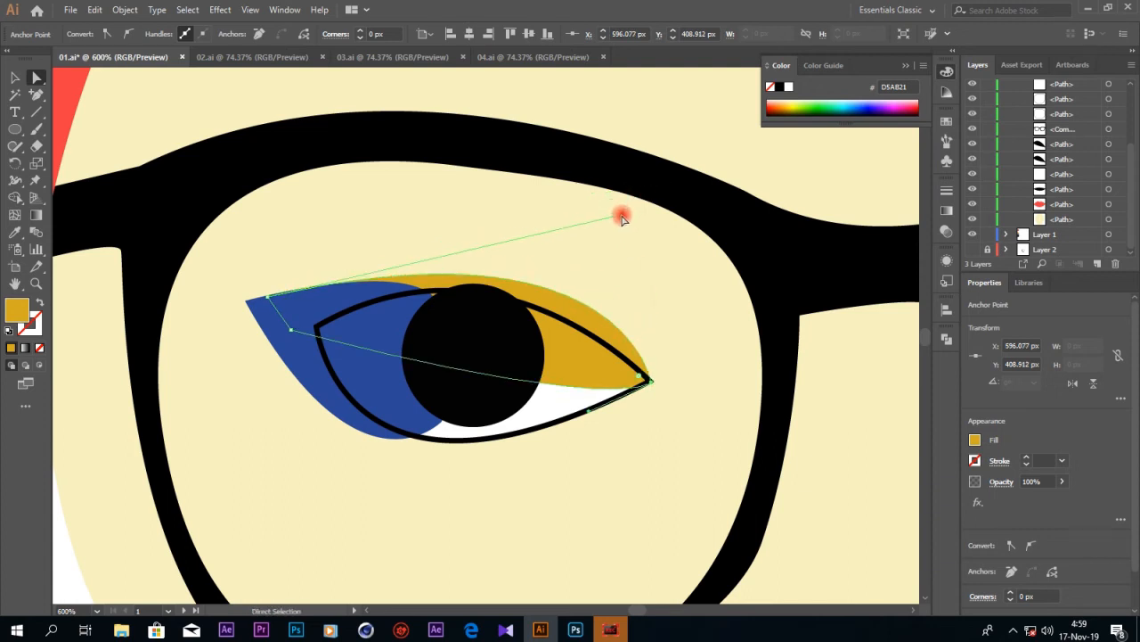
# - Try to separate the yellow eyelid's overlap with the eye outline using the Shape Builder tool, and undo the attempt
pyautogui.click(571, 405)
pyautogui.click(20, 199)
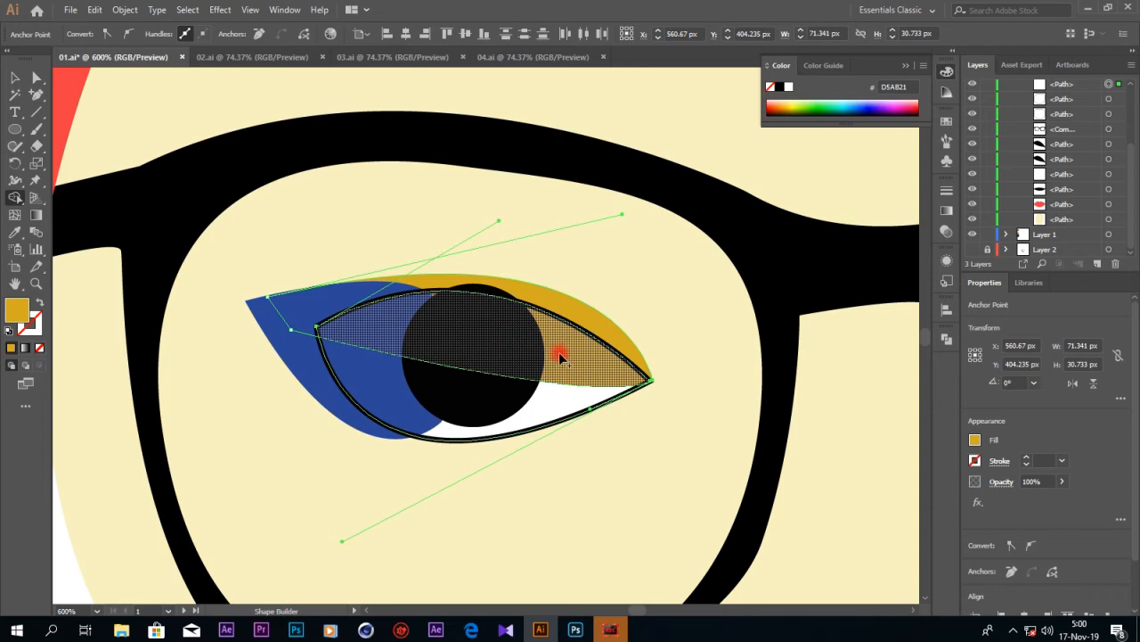
pyautogui.click(581, 377)
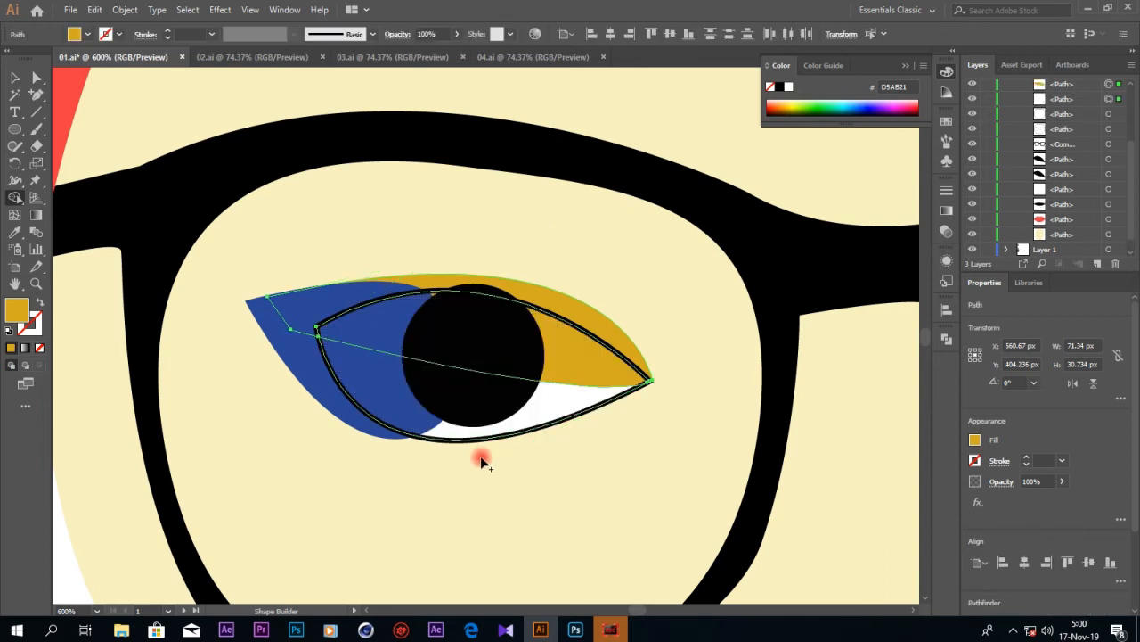
pyautogui.click(573, 389)
pyautogui.hotkey('ctrl', 'z')
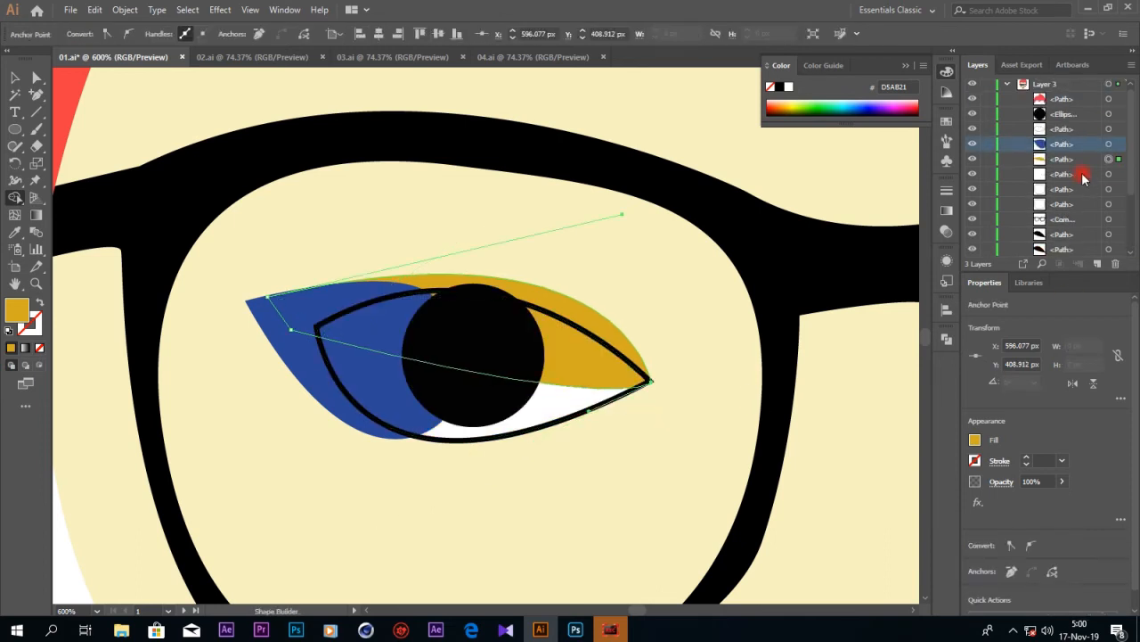
# - Move the yellow eyelid below the white eye shape in the layer stack and deselect it
pyautogui.moveTo(1060, 157); pyautogui.dragTo(1062, 178)
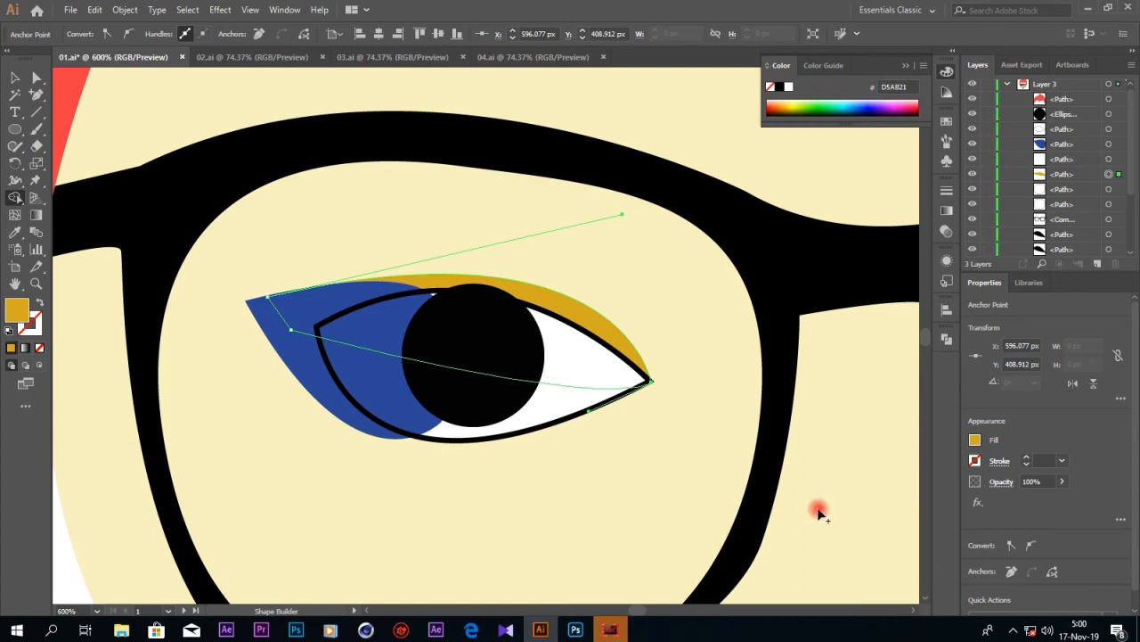
pyautogui.click(36, 79)
pyautogui.click(600, 460)
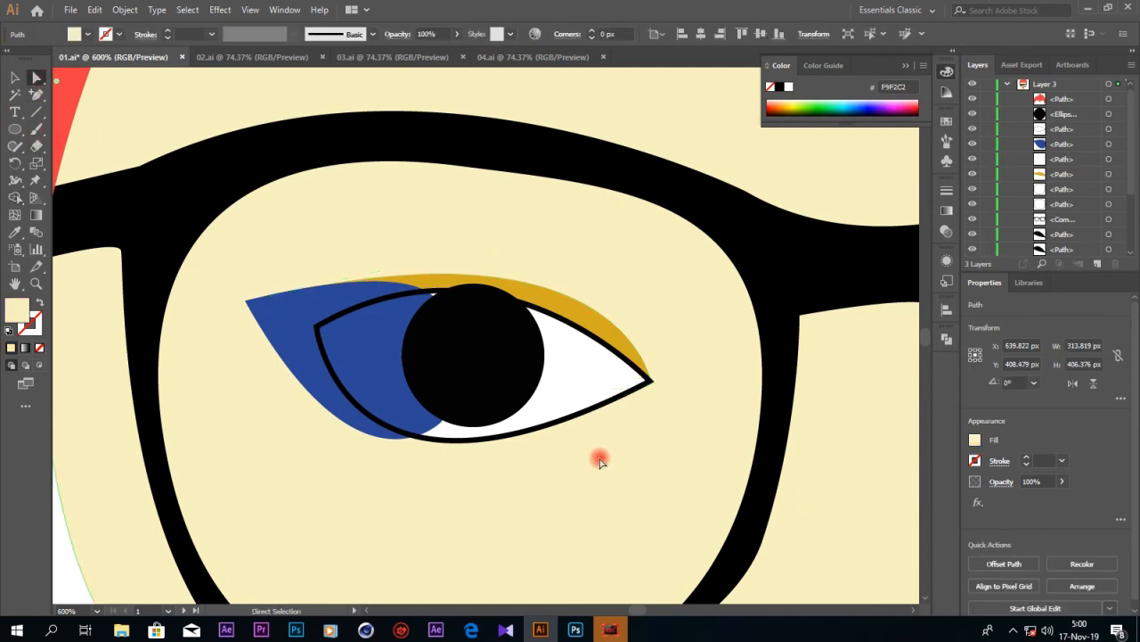
# - Split the blue shape where it overlaps the white of the eye with Shape Builder and delete the overlapping piece
pyautogui.click(285, 345)
pyautogui.keyDown('shift'); pyautogui.click(470, 437); pyautogui.keyUp('shift')
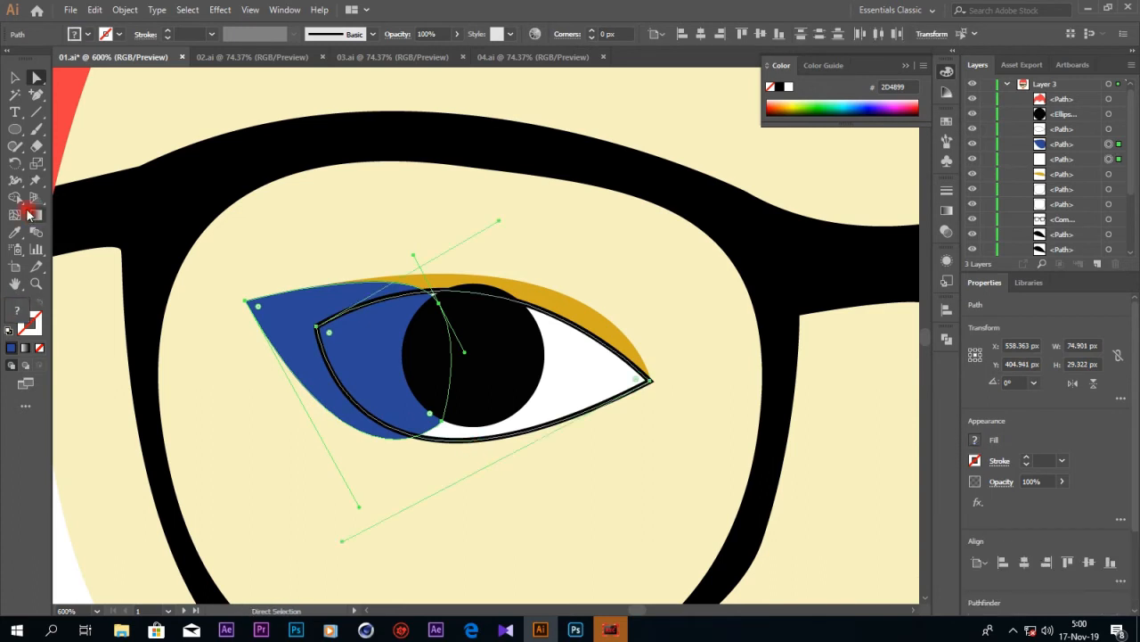
pyautogui.click(16, 197)
pyautogui.click(282, 337)
pyautogui.click(36, 80)
pyautogui.click(138, 129)
pyautogui.click(369, 364)
pyautogui.press('Delete')
pyautogui.click(374, 331)
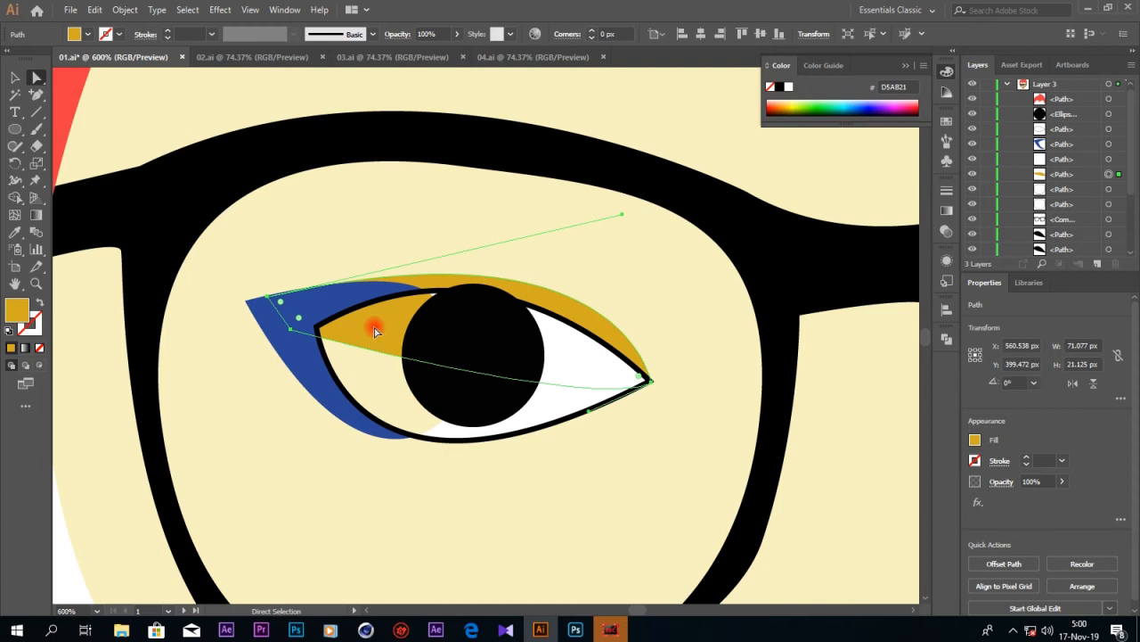
pyautogui.keyDown('shift'); pyautogui.click(525, 417); pyautogui.keyUp('shift')
pyautogui.keyDown('shift'); pyautogui.click(392, 398); pyautogui.keyUp('shift')
pyautogui.keyDown('shift'); pyautogui.click(371, 417); pyautogui.keyUp('shift')
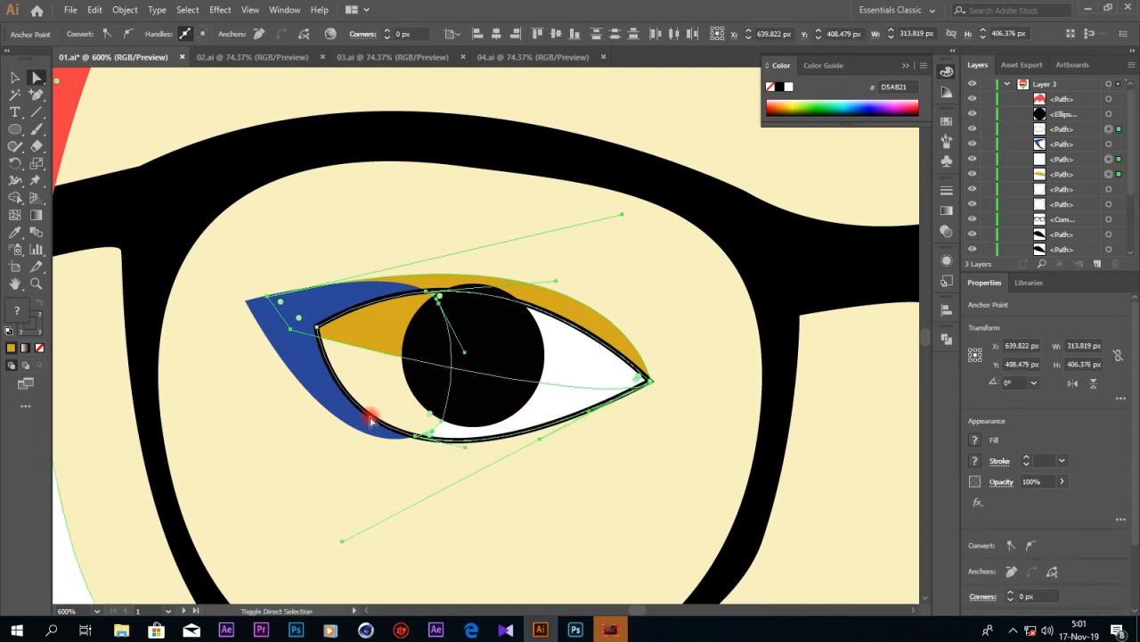
# - Duplicate the black eye outline in place and move the copy beneath the blue shape, just above the yellow eyelid
pyautogui.press('v')
pyautogui.click(361, 403)
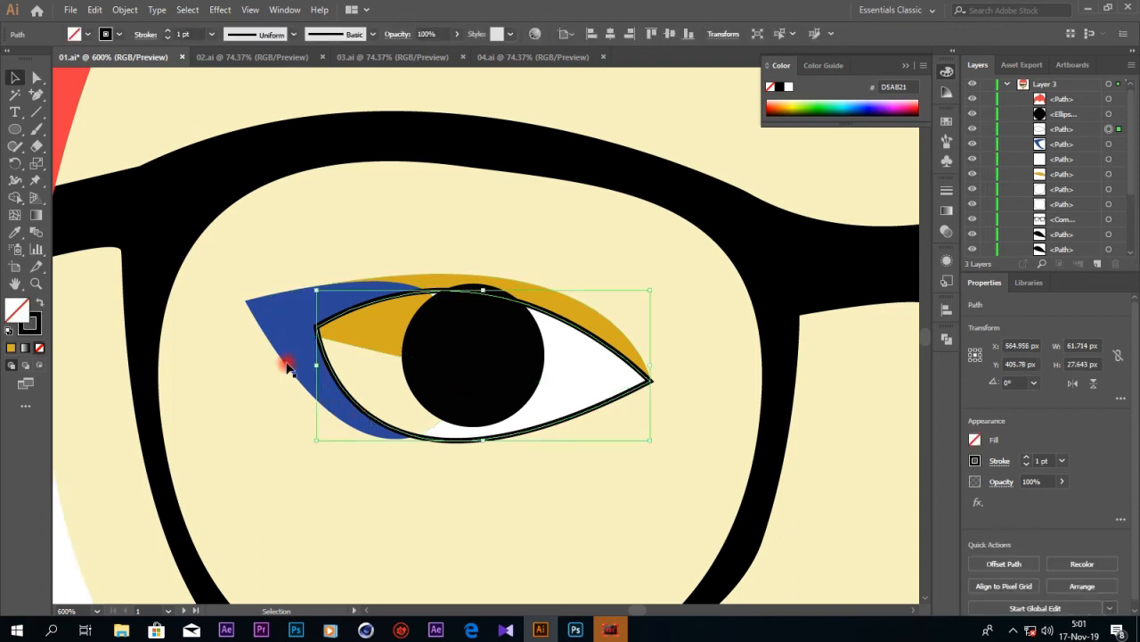
pyautogui.click(95, 9)
pyautogui.click(94, 9)
pyautogui.click(94, 9)
pyautogui.click(132, 109)
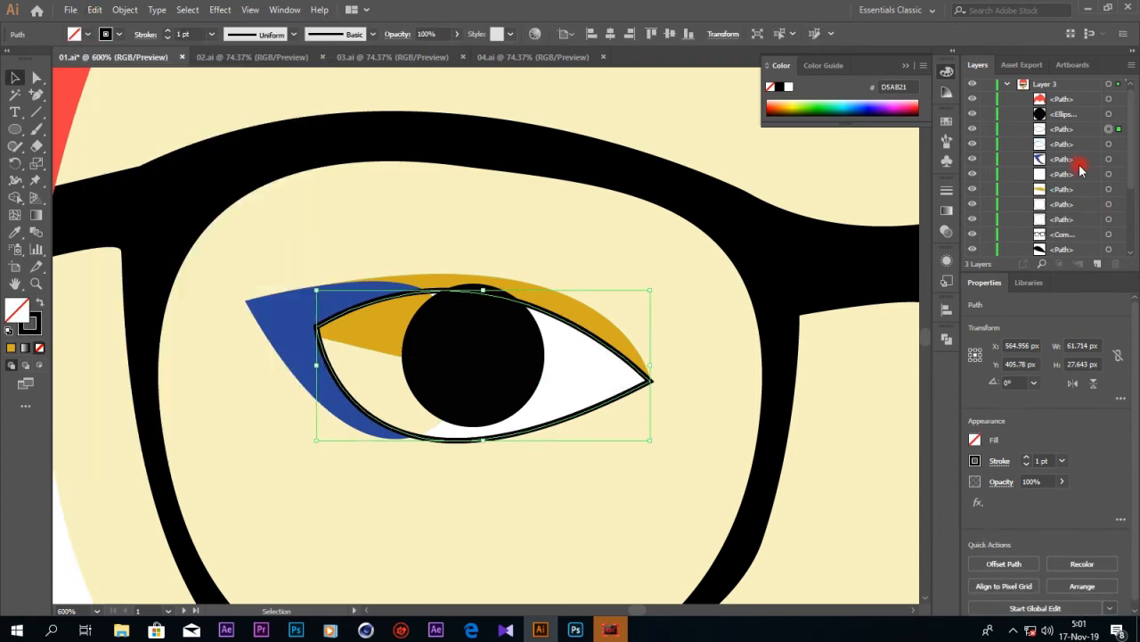
pyautogui.moveTo(1064, 131); pyautogui.dragTo(1065, 186)
# - Swap the copied eye outline's stroke to a fill and colour it white (FFFFFF)
pyautogui.click(39, 305)
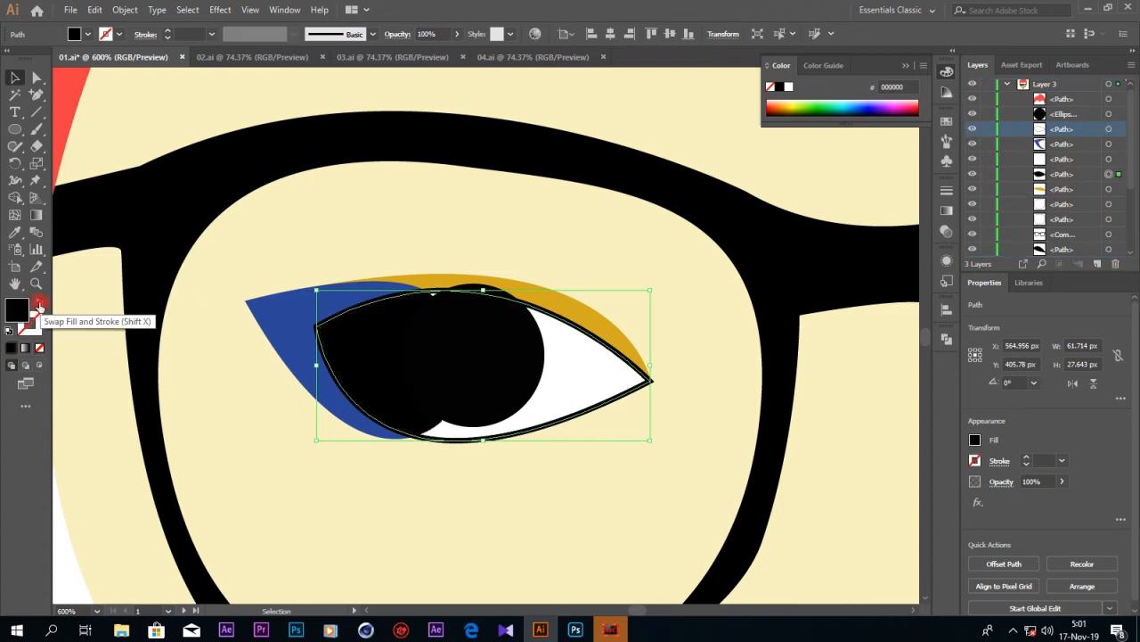
pyautogui.doubleClick(20, 312)
pyautogui.click(790, 413)
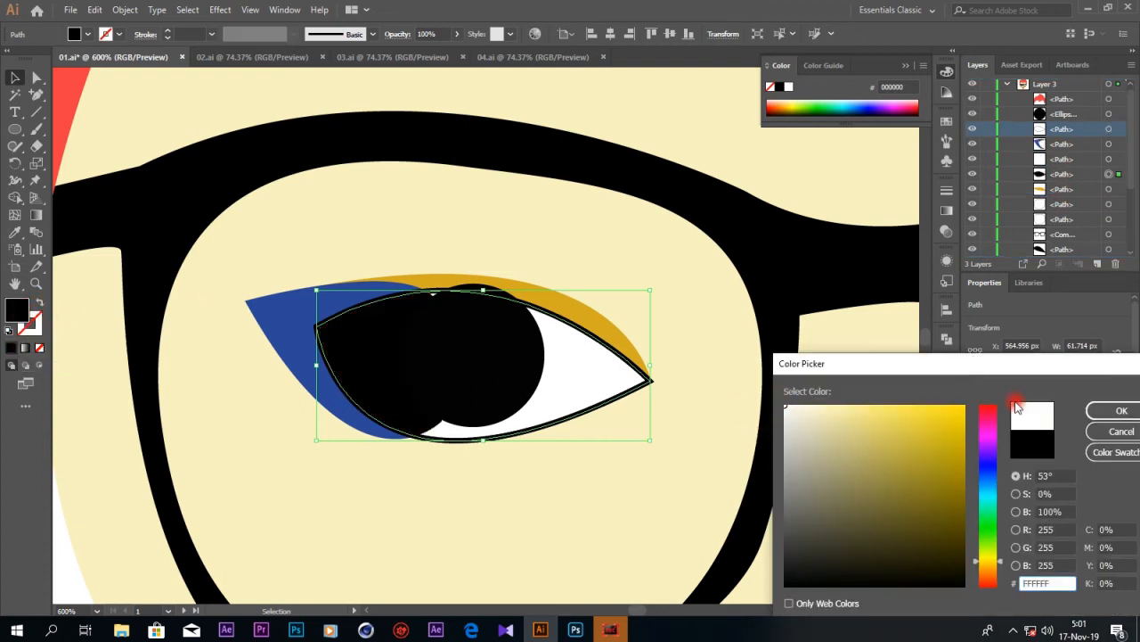
pyautogui.click(1121, 410)
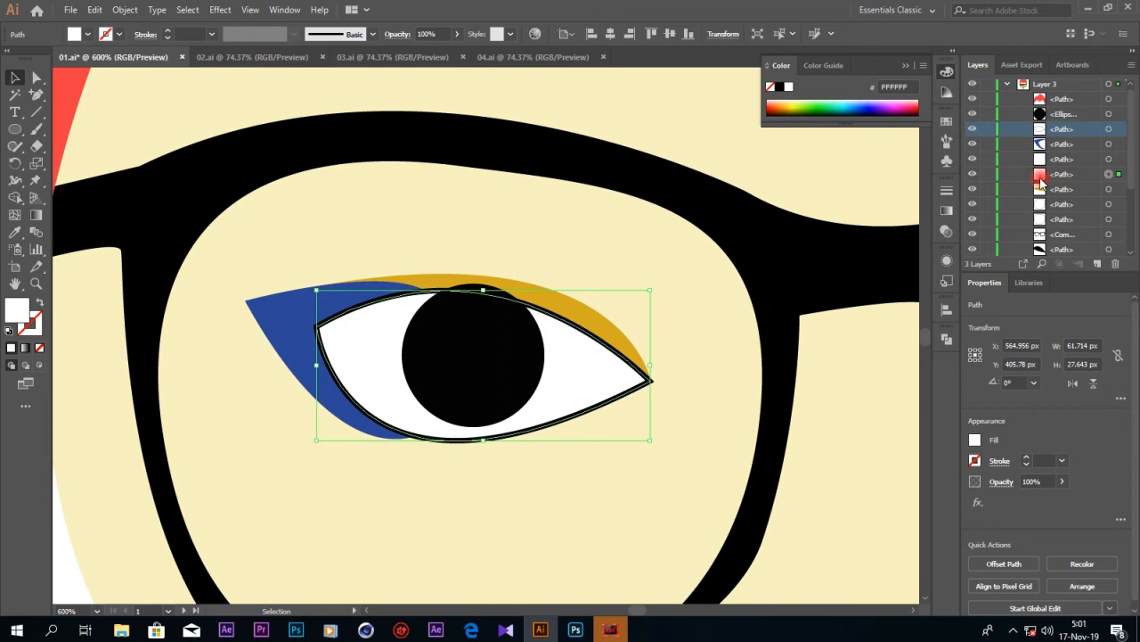
# - Hide the stroked black eye outline and deselect the white eye shape
pyautogui.click(975, 129)
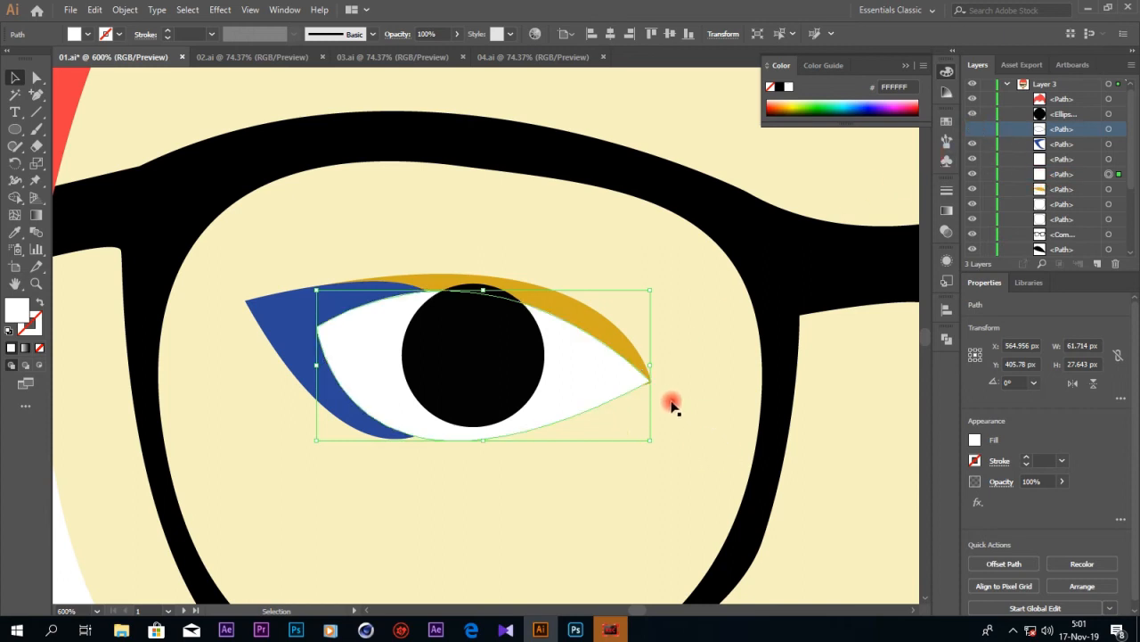
pyautogui.click(20, 78)
pyautogui.click(333, 362)
pyautogui.click(348, 464)
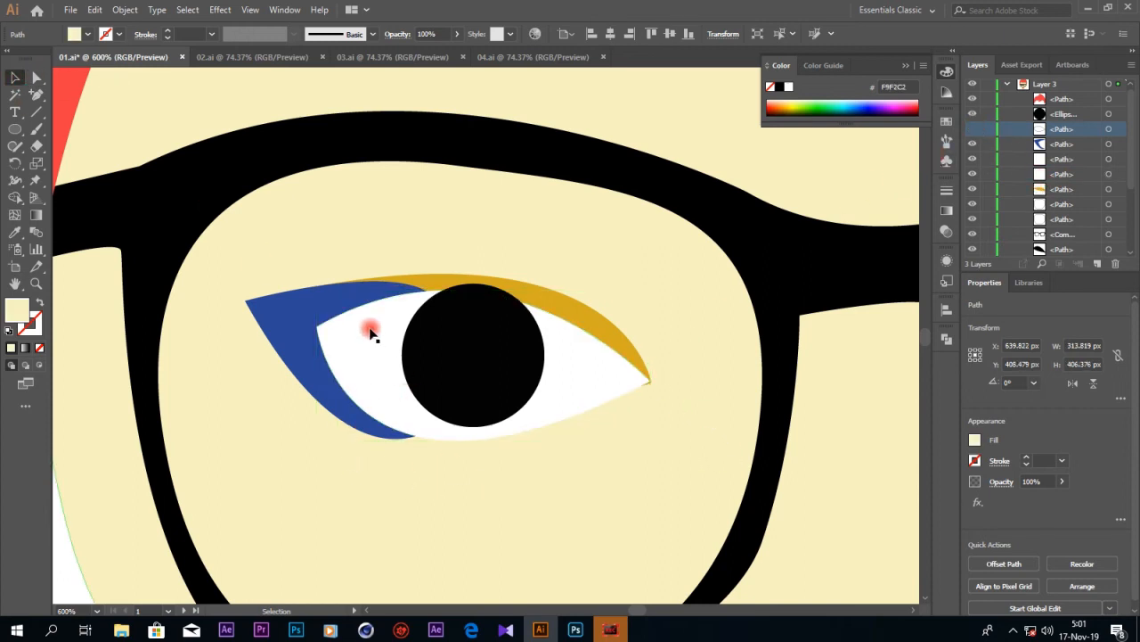
# - Draw the inner edge of an eyeliner shape with the Pen tool, from the inner eye corner over the iris and round the lower lid
pyautogui.click(36, 94)
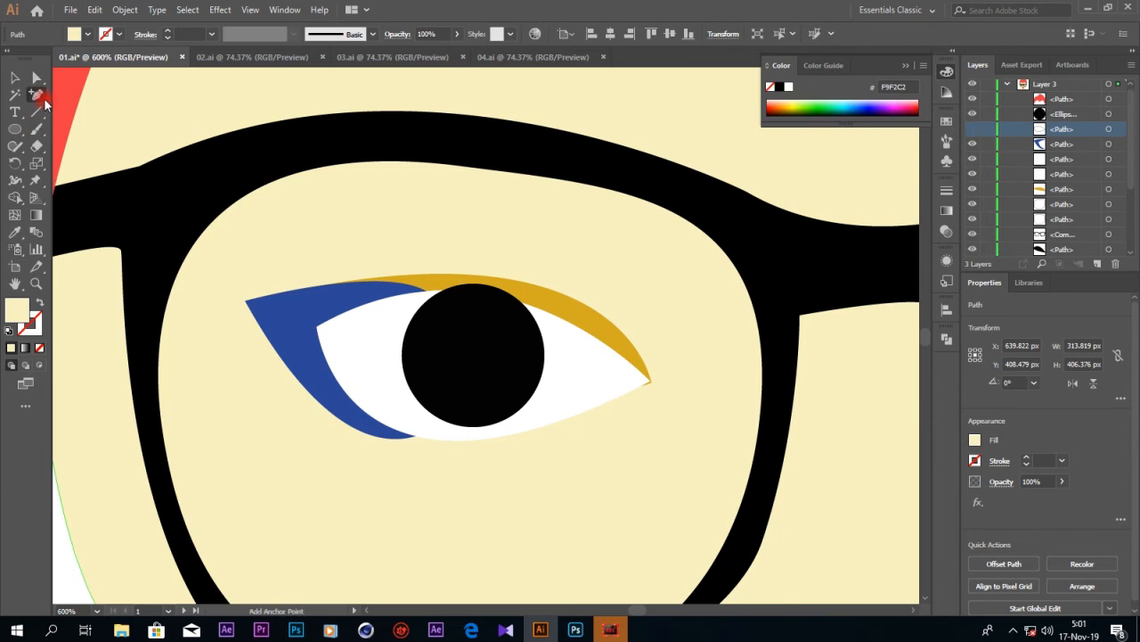
pyautogui.click(650, 383)
pyautogui.moveTo(519, 317)
pyautogui.mouseDown()
pyautogui.moveTo(473, 309)
pyautogui.moveTo(505, 309)
pyautogui.mouseUp()
pyautogui.moveTo(369, 311); pyautogui.dragTo(280, 330)
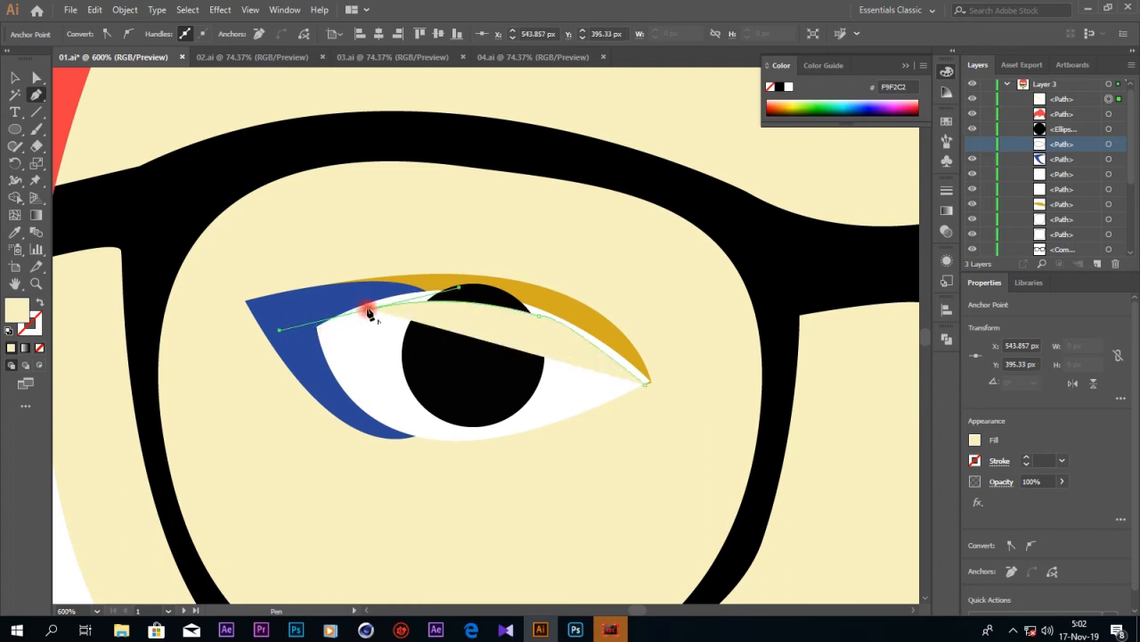
pyautogui.click(320, 329)
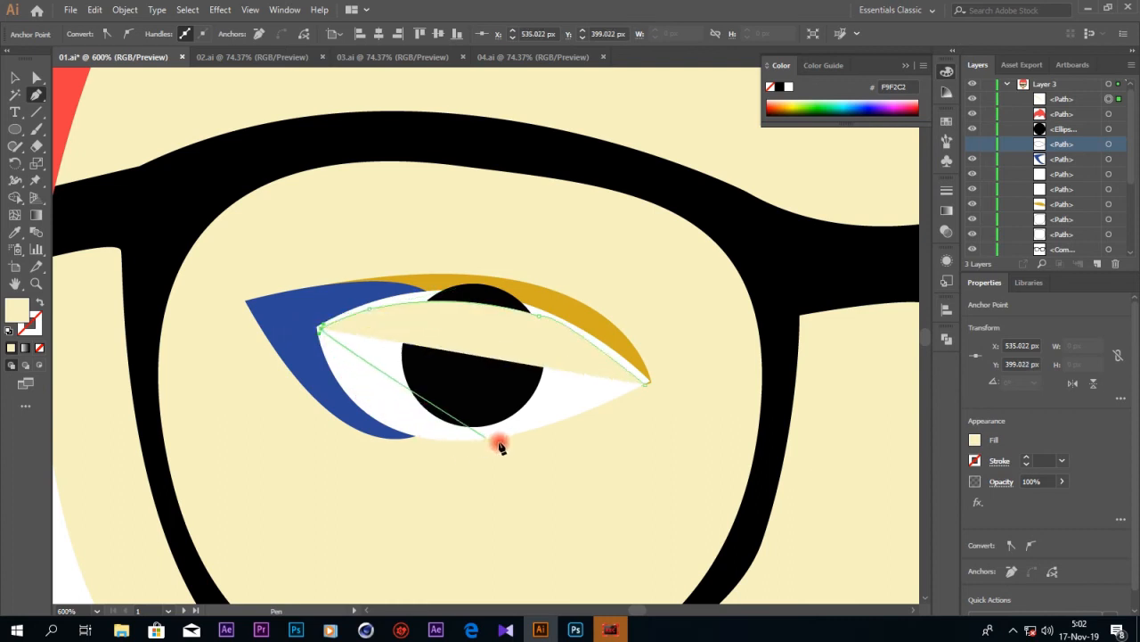
pyautogui.moveTo(599, 408); pyautogui.dragTo(621, 408)
pyautogui.moveTo(734, 364); pyautogui.dragTo(852, 322)
pyautogui.click(598, 408)
# - Draw the eyeliner's outer edge back around the eye to close the path, and fill it with the glasses frame's black
pyautogui.moveTo(460, 458); pyautogui.dragTo(442, 455)
pyautogui.moveTo(316, 393); pyautogui.dragTo(314, 376)
pyautogui.click(299, 314)
pyautogui.moveTo(354, 294); pyautogui.dragTo(358, 293)
pyautogui.moveTo(536, 290); pyautogui.dragTo(549, 302)
pyautogui.moveTo(634, 346); pyautogui.dragTo(643, 391)
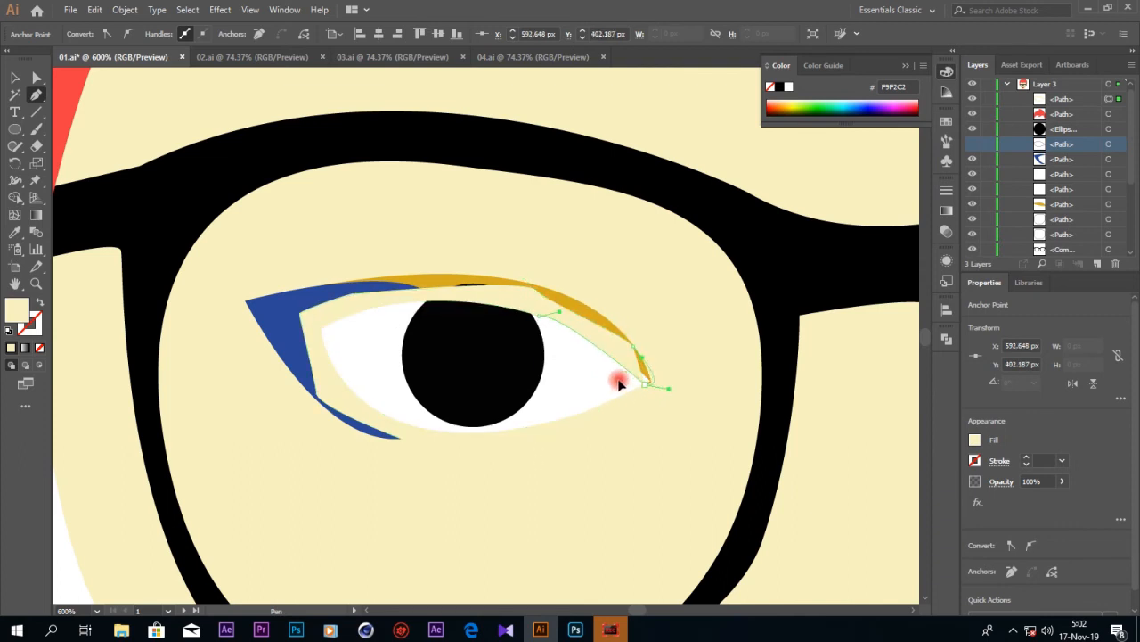
pyautogui.click(15, 232)
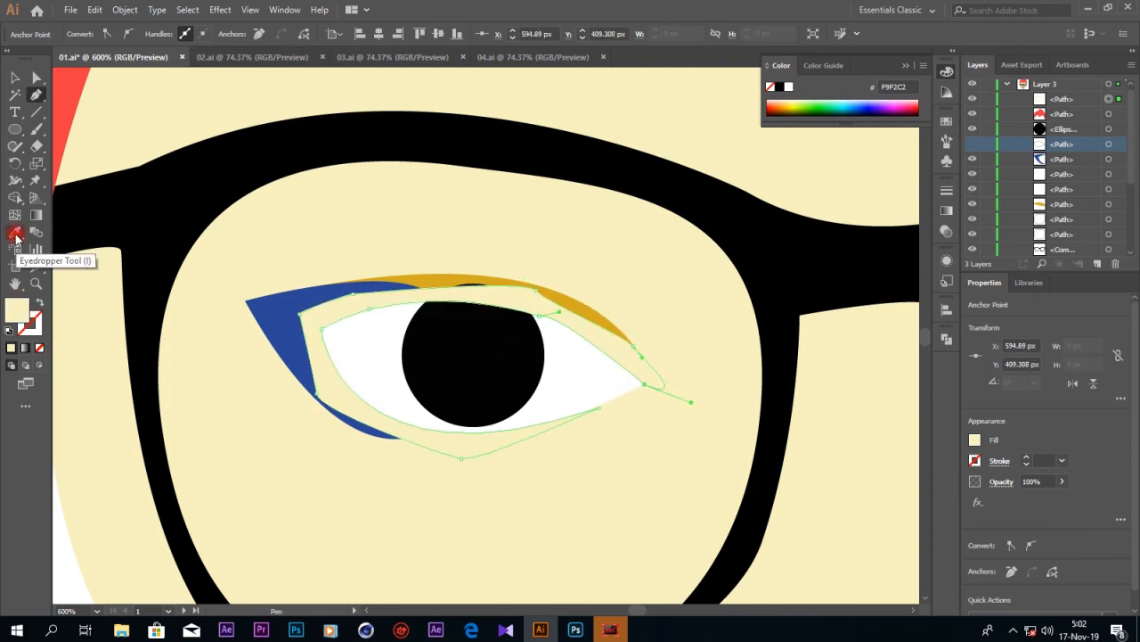
pyautogui.click(174, 208)
# - Refine the eyeliner's lower edge by raising the bottom anchor and repositioning the lower outer anchor and its handle
pyautogui.click(36, 78)
pyautogui.click(316, 392)
pyautogui.moveTo(316, 411); pyautogui.dragTo(337, 399)
pyautogui.click(434, 461)
pyautogui.click(473, 470)
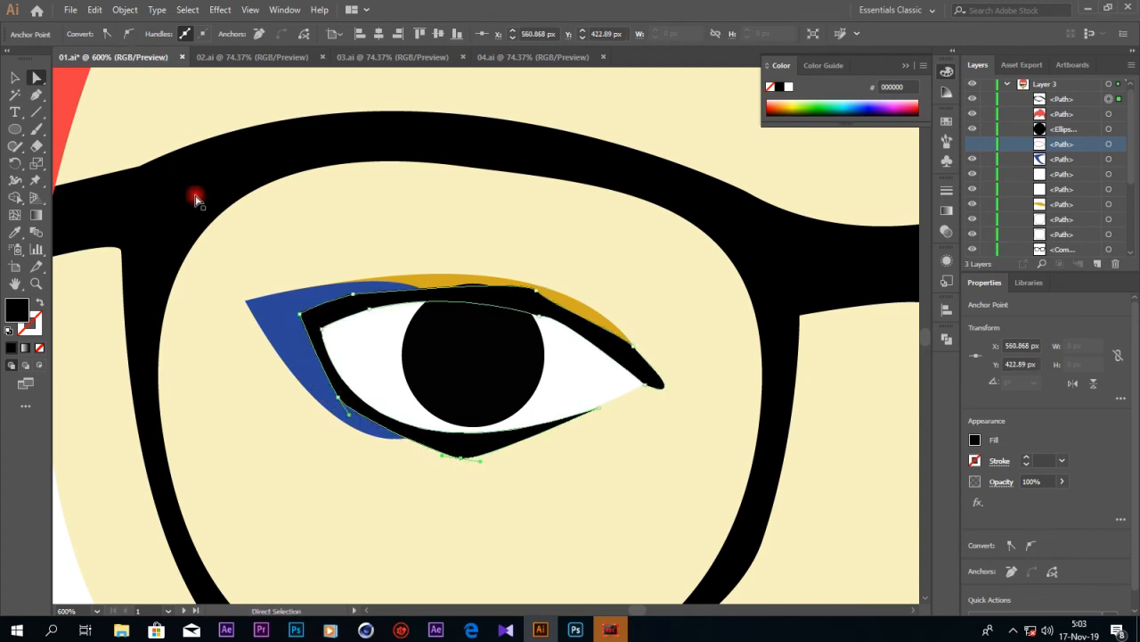
pyautogui.moveTo(462, 460)
pyautogui.mouseDown()
pyautogui.moveTo(451, 450)
pyautogui.moveTo(468, 460)
pyautogui.mouseUp()
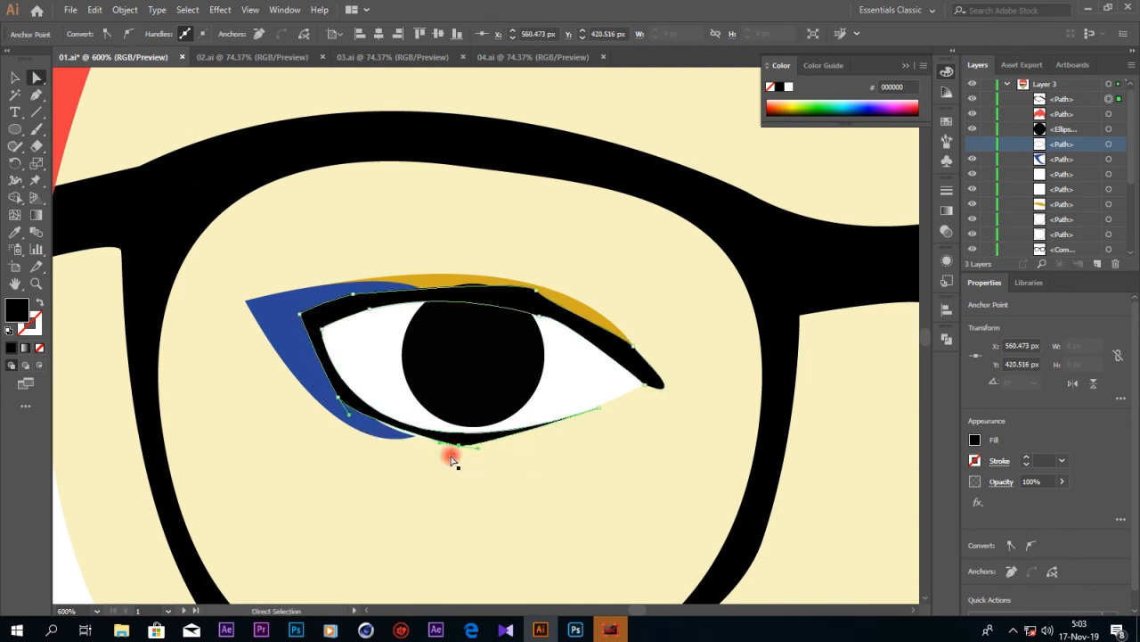
pyautogui.moveTo(349, 419); pyautogui.dragTo(365, 438)
pyautogui.moveTo(339, 398); pyautogui.dragTo(328, 387)
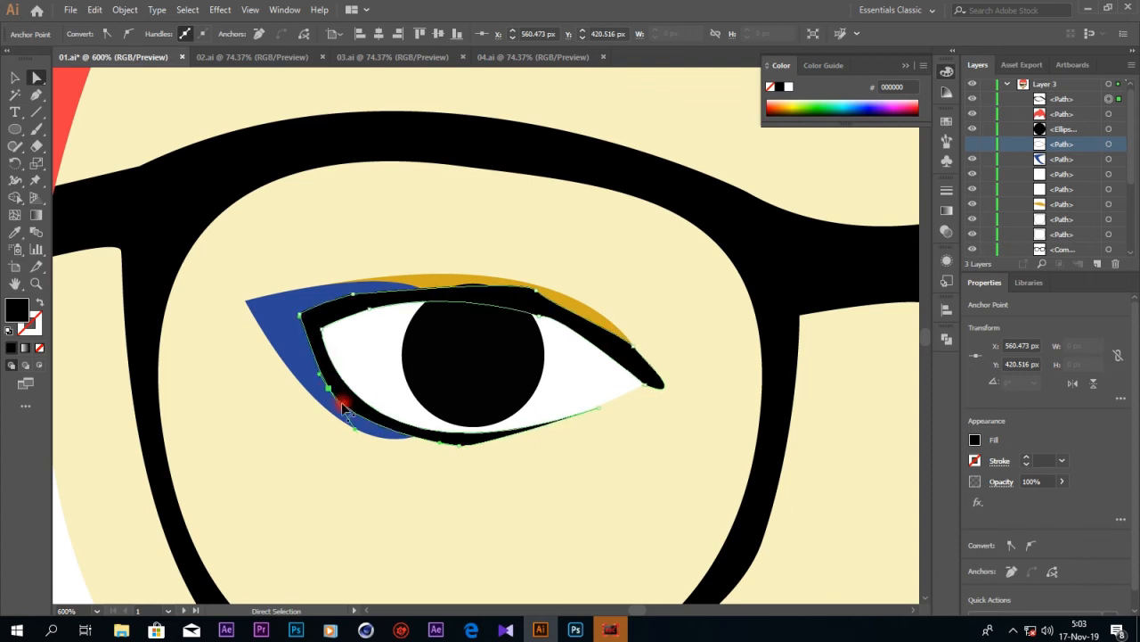
# - Adjust the handles along the eyeliner's upper edge to curve it over the iris, and undo the last changes
pyautogui.click(530, 294)
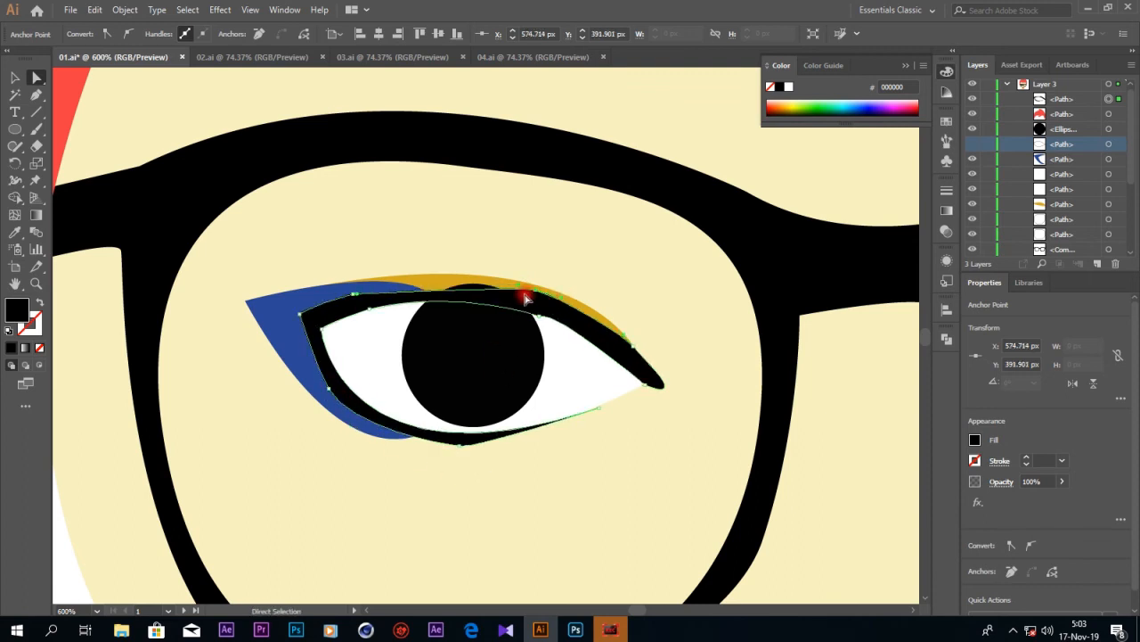
pyautogui.moveTo(356, 299); pyautogui.dragTo(423, 274)
pyautogui.moveTo(633, 347); pyautogui.dragTo(539, 306)
pyautogui.click(539, 315)
pyautogui.hotkey('ctrl', 'z')
pyautogui.hotkey('ctrl', 'z')
# - Thin the eyeliner's upper outer part by repositioning the anchors at the outer corner and upper edge
pyautogui.click(539, 316)
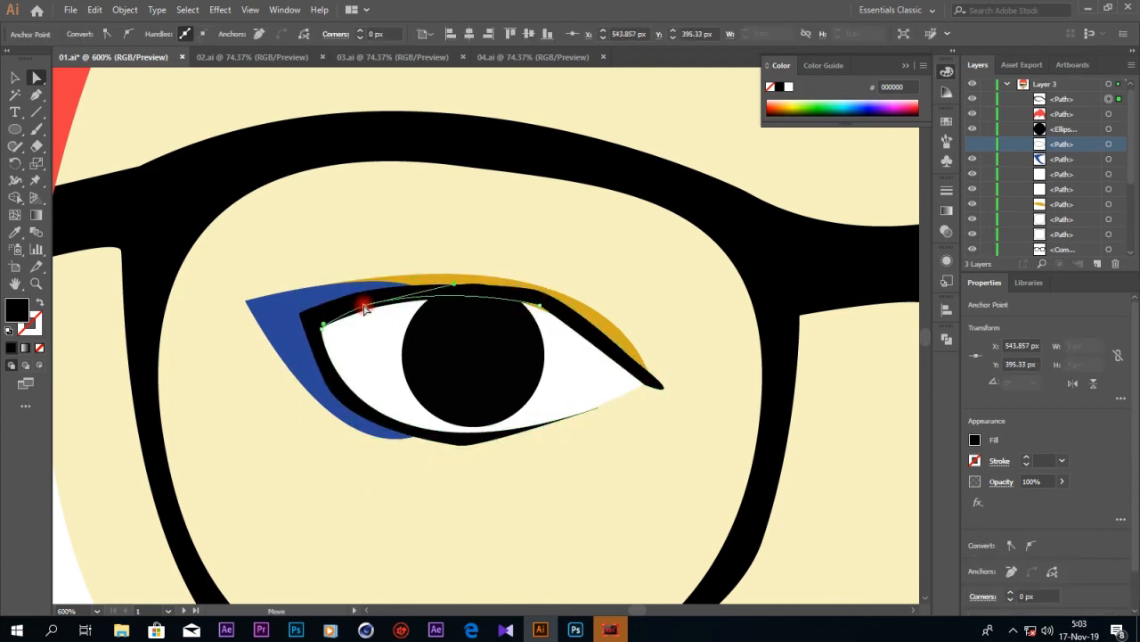
pyautogui.click(319, 326)
pyautogui.moveTo(320, 326); pyautogui.dragTo(299, 321)
pyautogui.moveTo(353, 294); pyautogui.dragTo(353, 299)
pyautogui.click(590, 460)
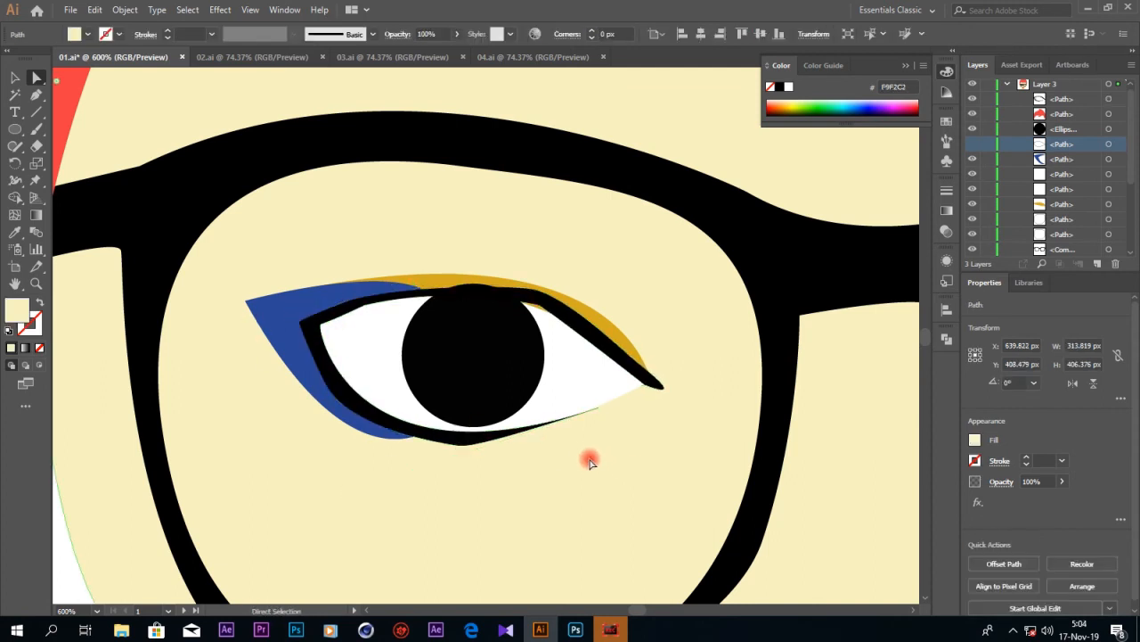
# - Smooth the eyeliner's upper lid by converting its anchors above the iris to smooth points and extending the handles
pyautogui.click(540, 309)
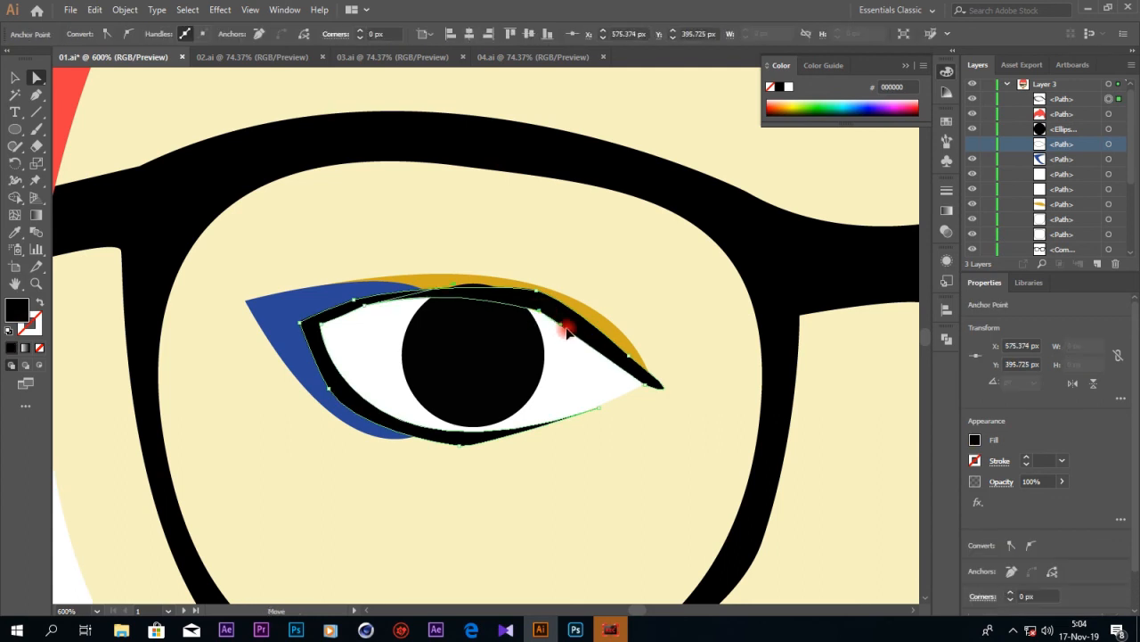
pyautogui.click(595, 353)
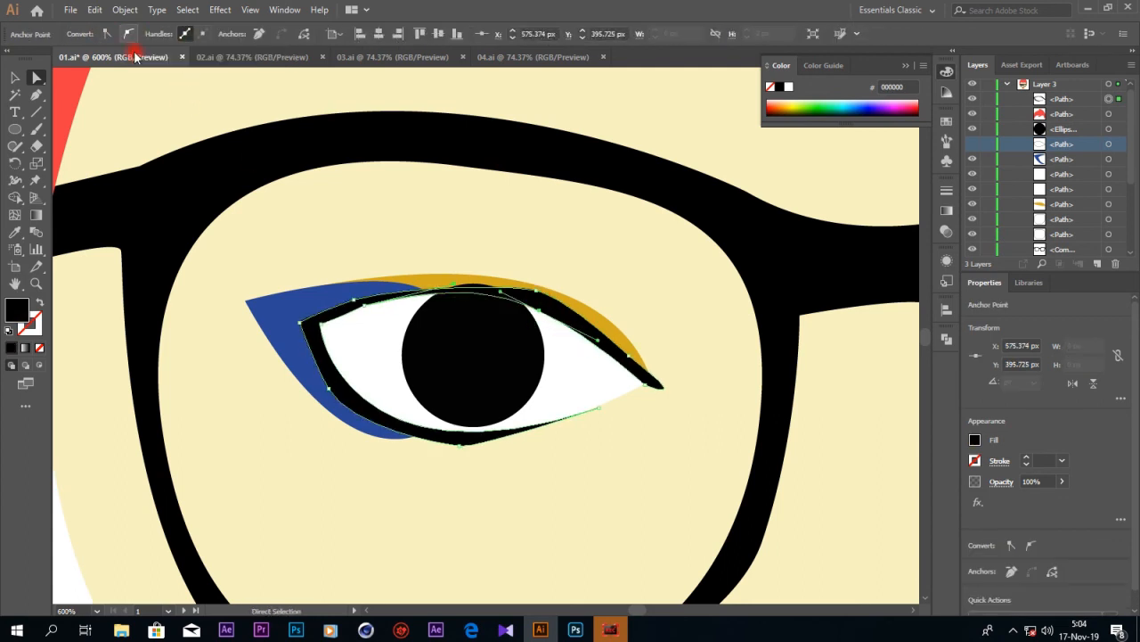
pyautogui.click(367, 315)
pyautogui.click(128, 34)
pyautogui.click(537, 292)
pyautogui.click(127, 31)
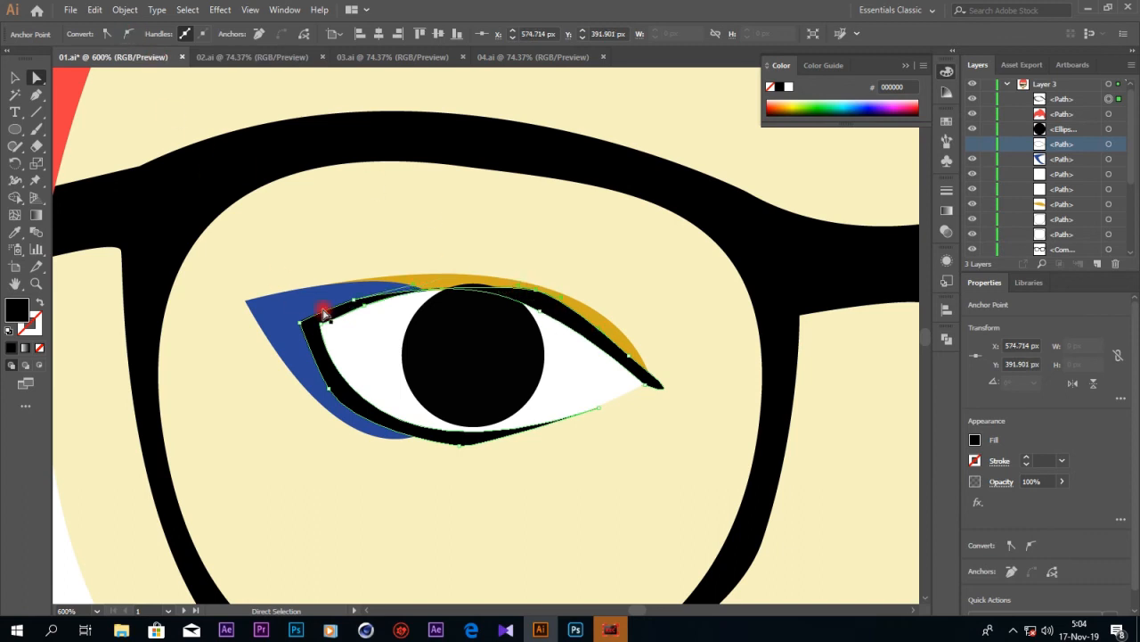
pyautogui.moveTo(412, 287); pyautogui.dragTo(451, 270)
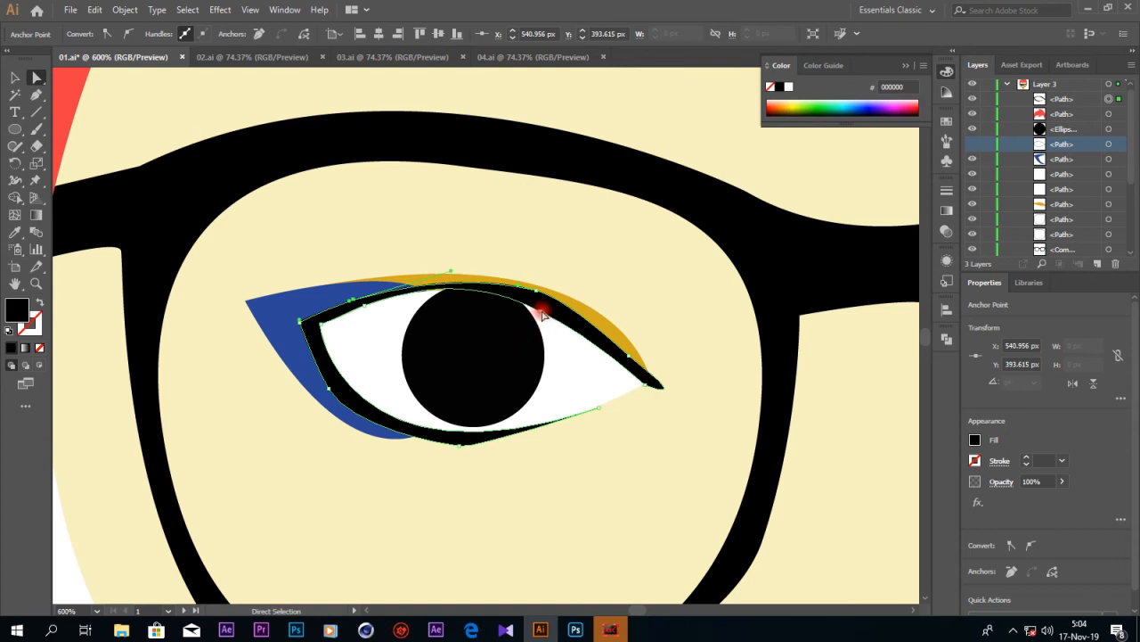
# - Smooth the eyeliner's lower lid with a longer handle and sharpen its tip at the inner eye corner
pyautogui.click(131, 34)
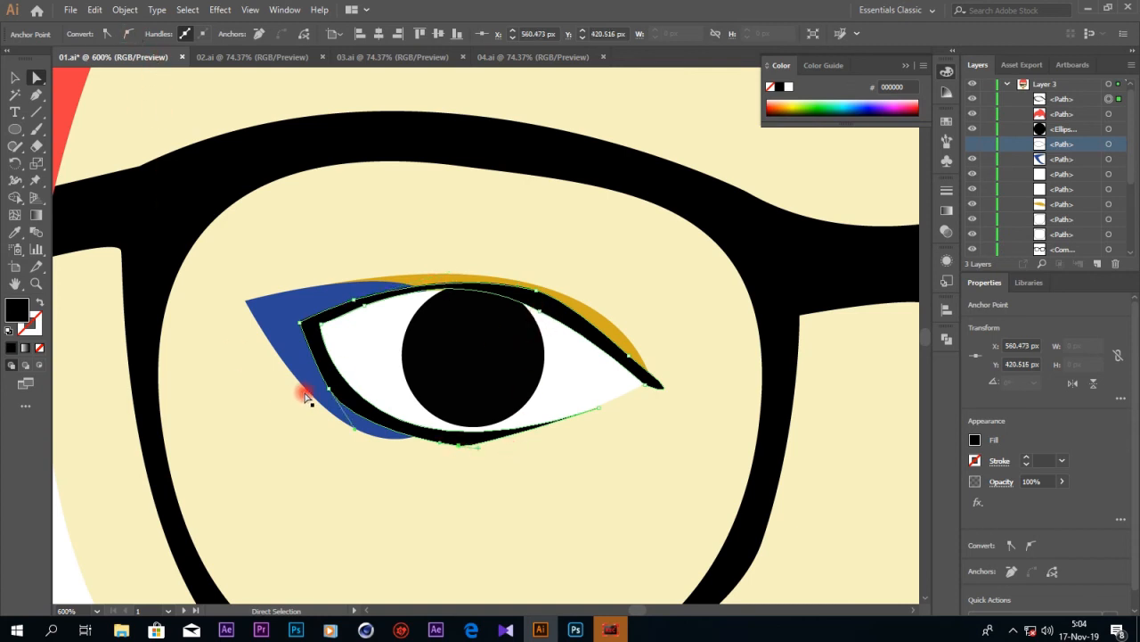
pyautogui.moveTo(481, 453); pyautogui.dragTo(532, 443)
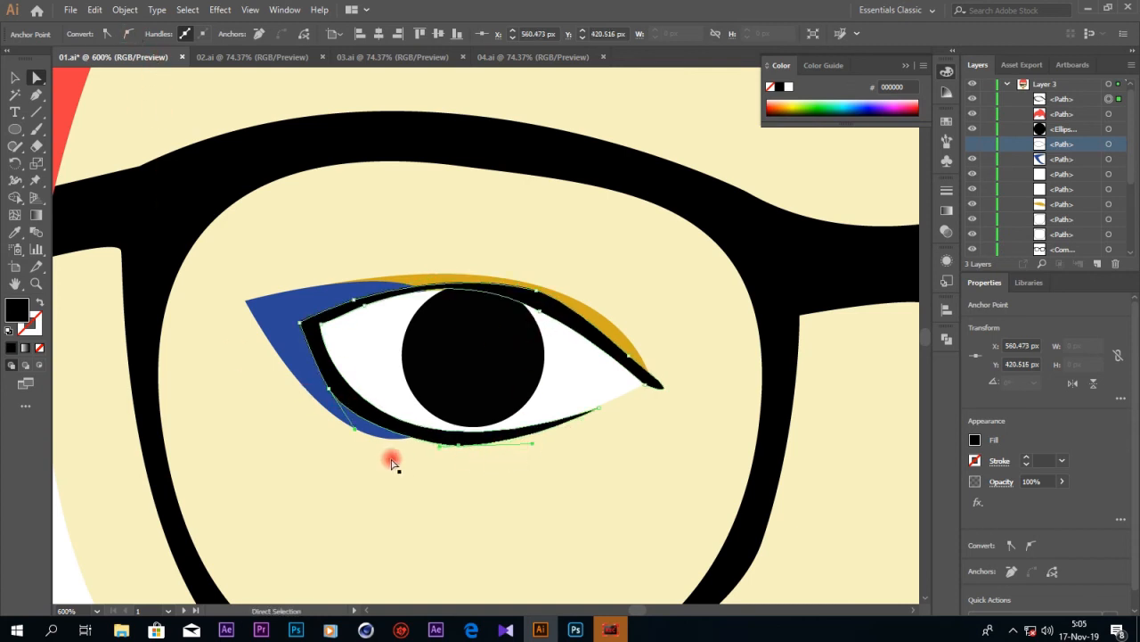
pyautogui.click(316, 326)
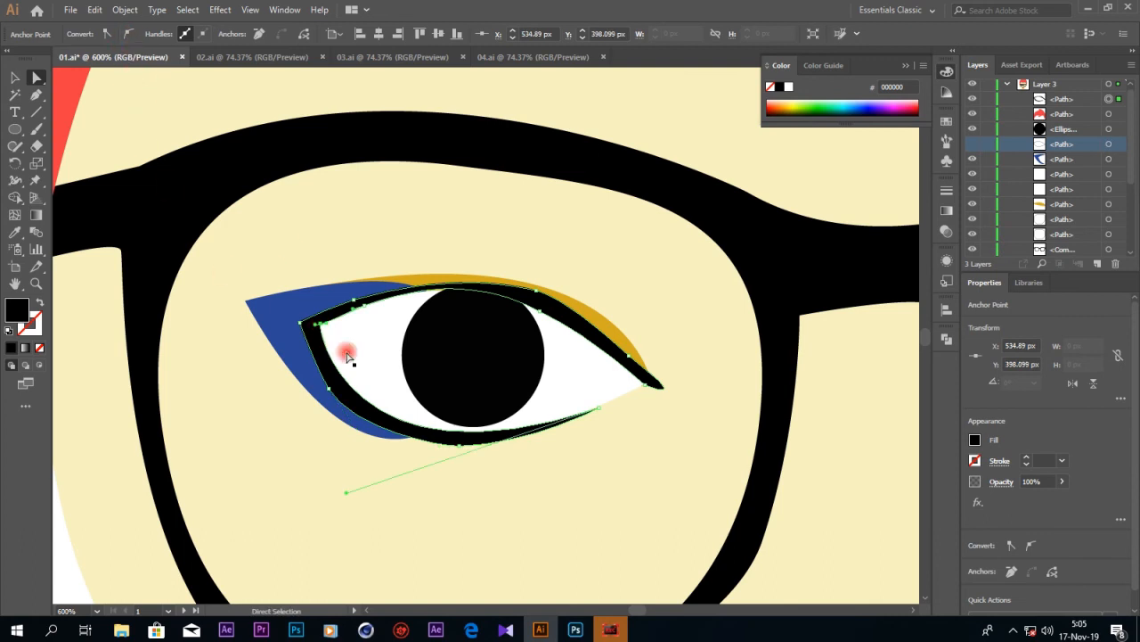
pyautogui.click(298, 324)
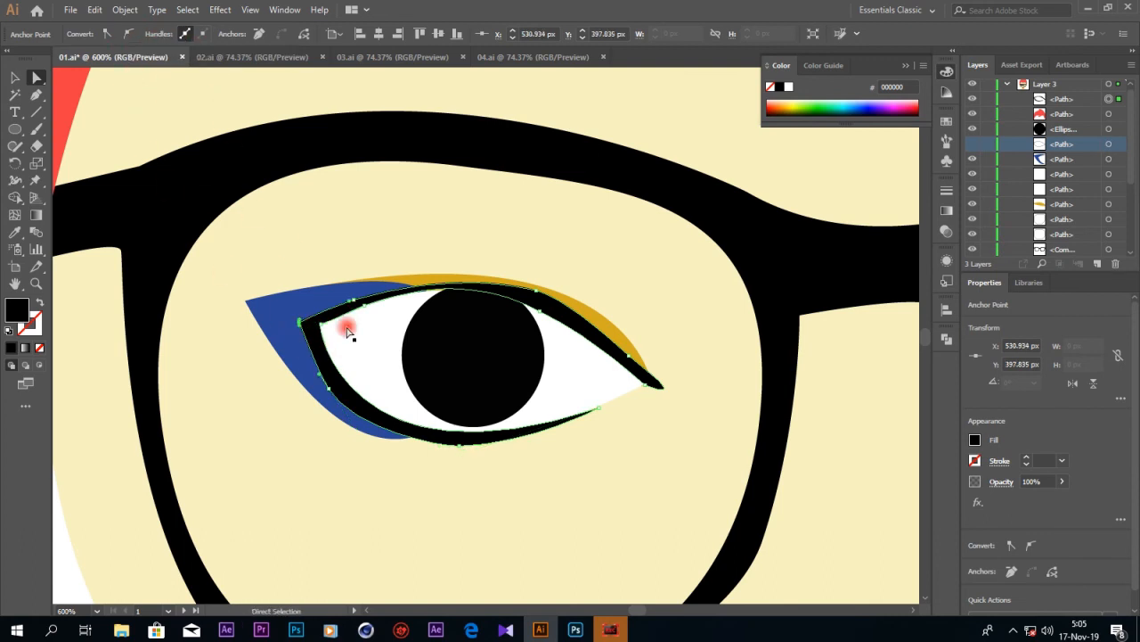
pyautogui.moveTo(650, 384); pyautogui.dragTo(696, 420)
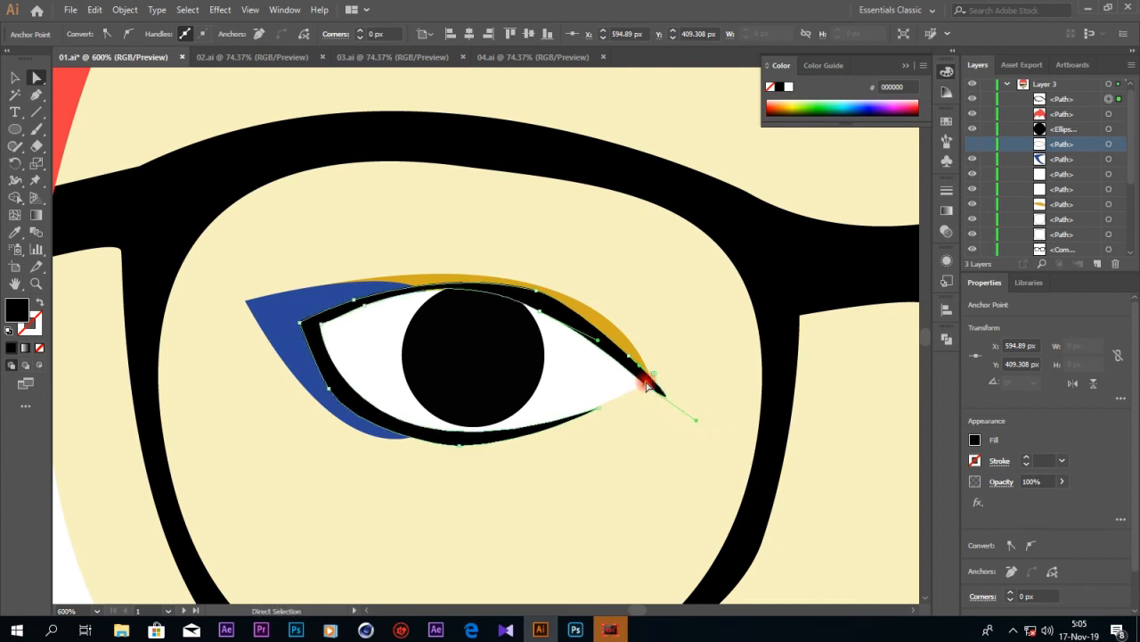
pyautogui.click(681, 445)
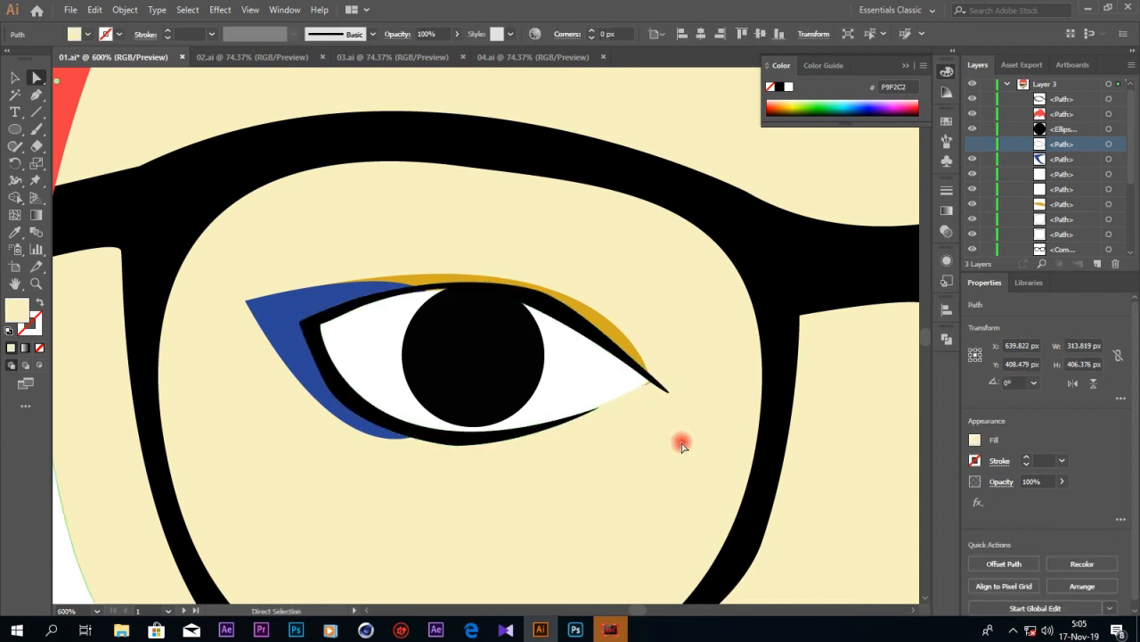
# - Reshape the blue shape by flattening its lower curve and pulling its outer tip inward closer to the eye
pyautogui.click(339, 406)
pyautogui.click(335, 418)
pyautogui.click(326, 402)
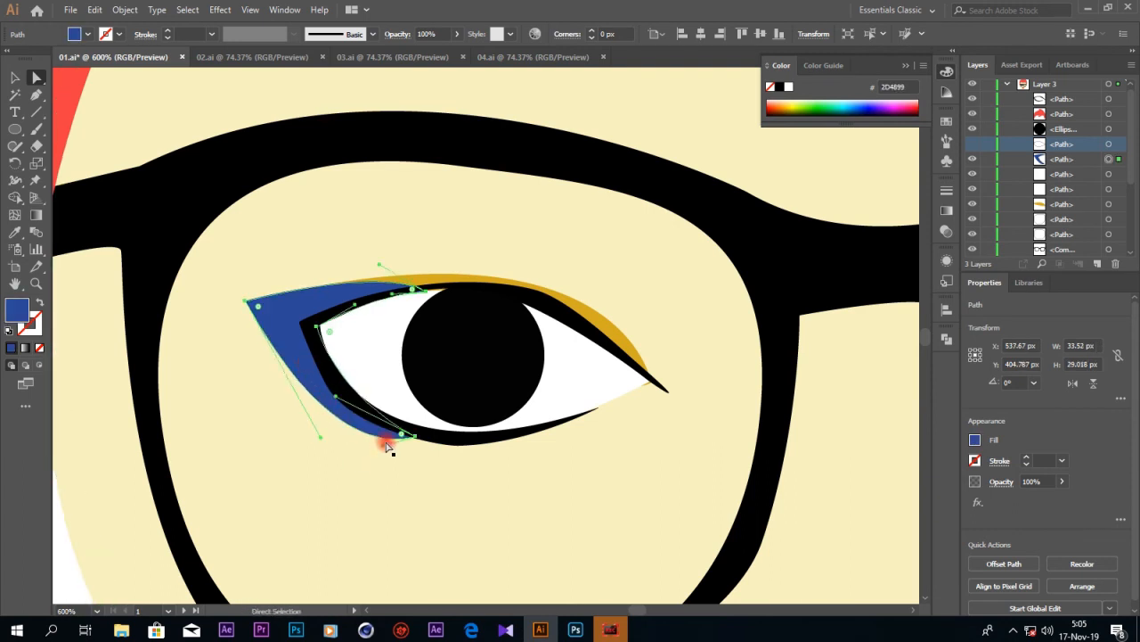
pyautogui.moveTo(381, 424); pyautogui.dragTo(381, 425)
pyautogui.moveTo(319, 445); pyautogui.dragTo(331, 433)
pyautogui.moveTo(246, 302); pyautogui.dragTo(267, 309)
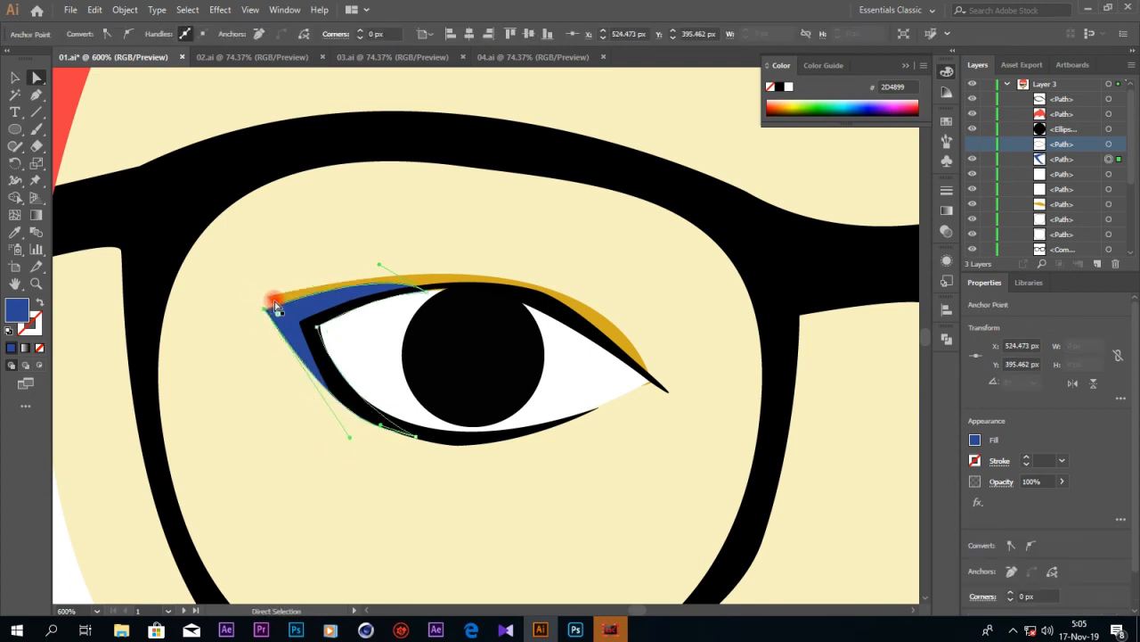
# - Pull the gold eyeshadow's outer tip inward, raise its upper arc, and flatten the blue shape's upper edge
pyautogui.click(271, 299)
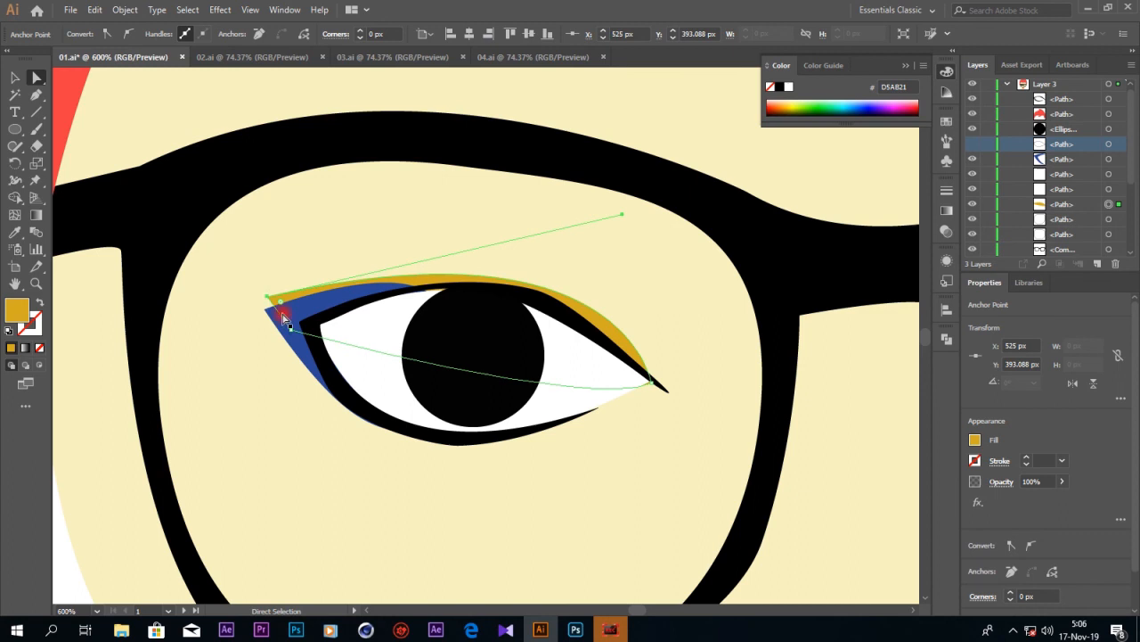
pyautogui.moveTo(269, 300); pyautogui.dragTo(284, 310)
pyautogui.moveTo(635, 233); pyautogui.dragTo(648, 193)
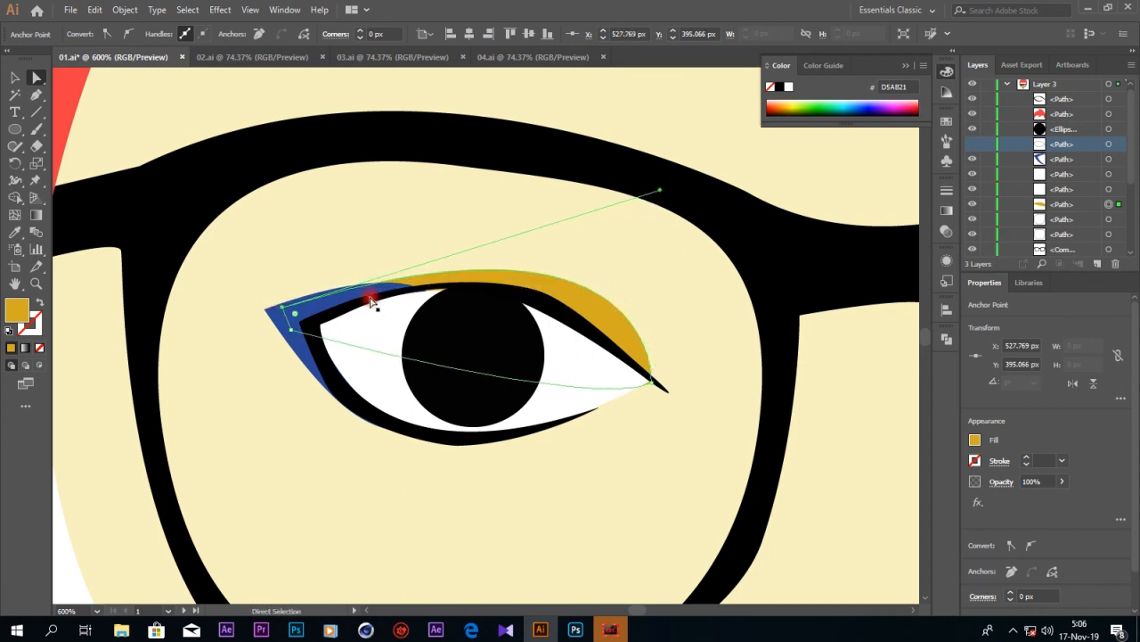
pyautogui.click(272, 315)
pyautogui.moveTo(385, 264); pyautogui.dragTo(372, 274)
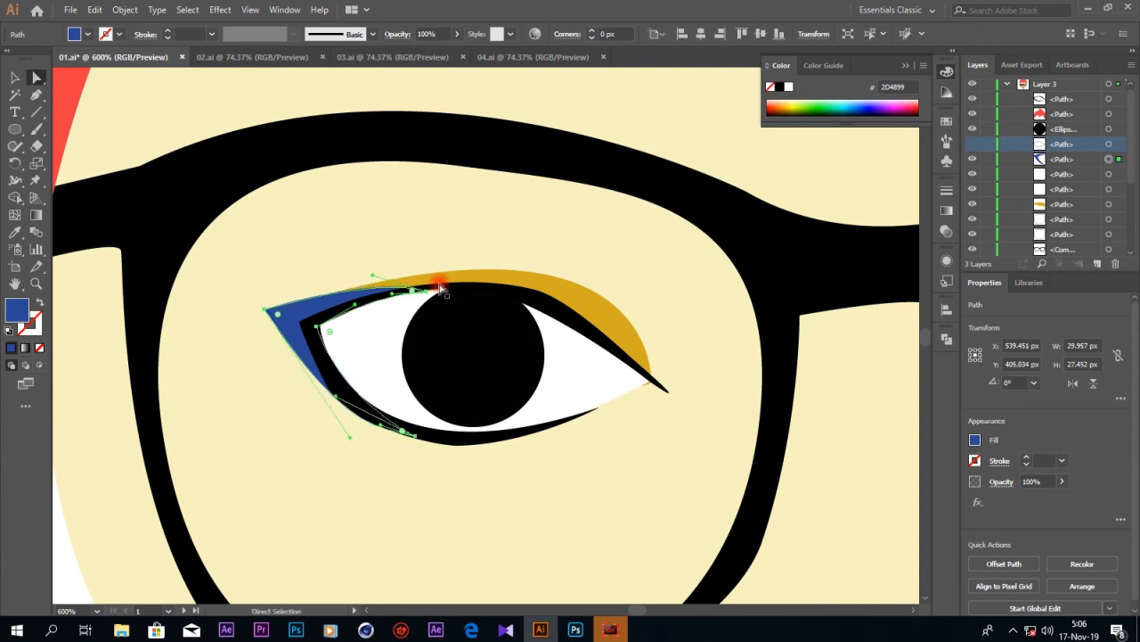
# - Nudge the gold eyeshadow's two corner anchors into place and raise the upper curve of the eye white slightly
pyautogui.click(657, 413)
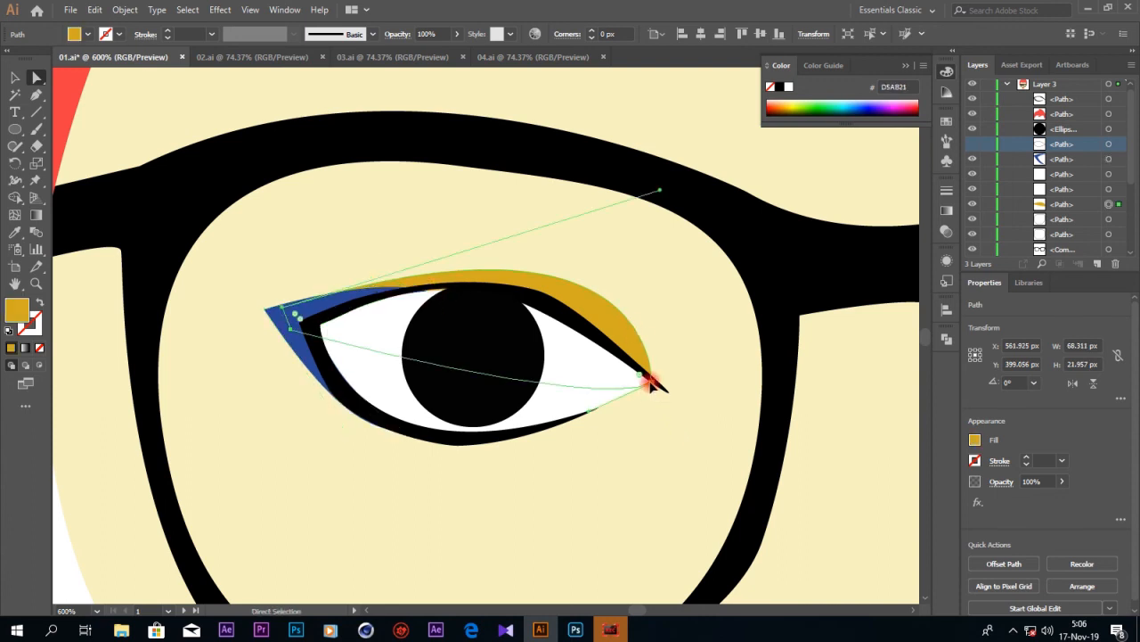
pyautogui.moveTo(651, 383); pyautogui.dragTo(648, 380)
pyautogui.moveTo(277, 303); pyautogui.dragTo(278, 310)
pyautogui.click(608, 435)
pyautogui.click(419, 297)
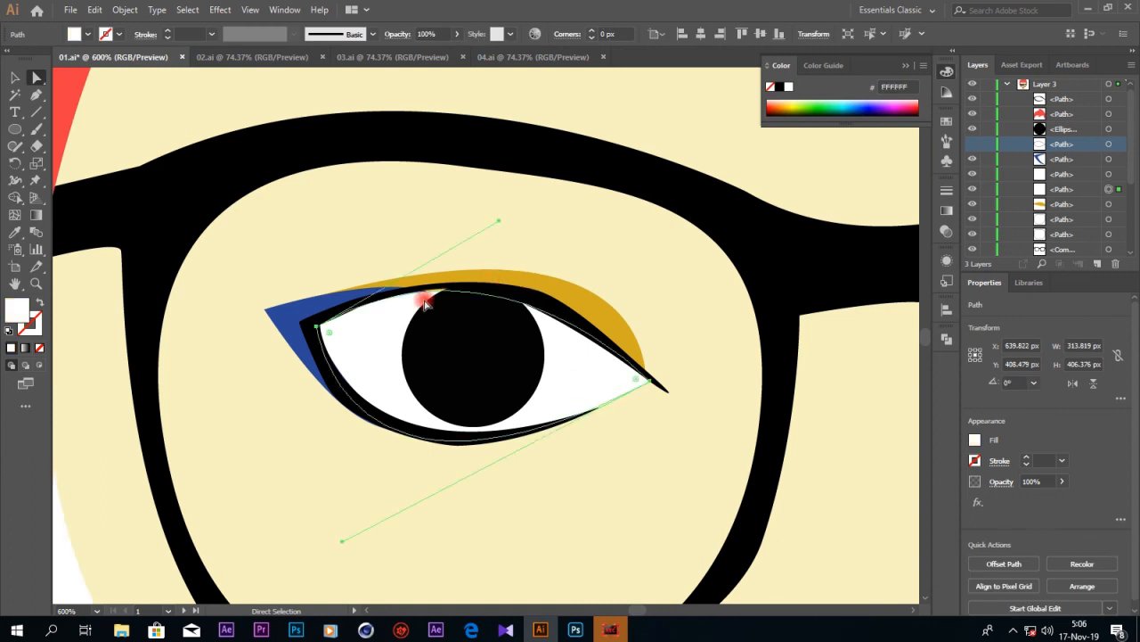
pyautogui.moveTo(502, 224); pyautogui.dragTo(505, 212)
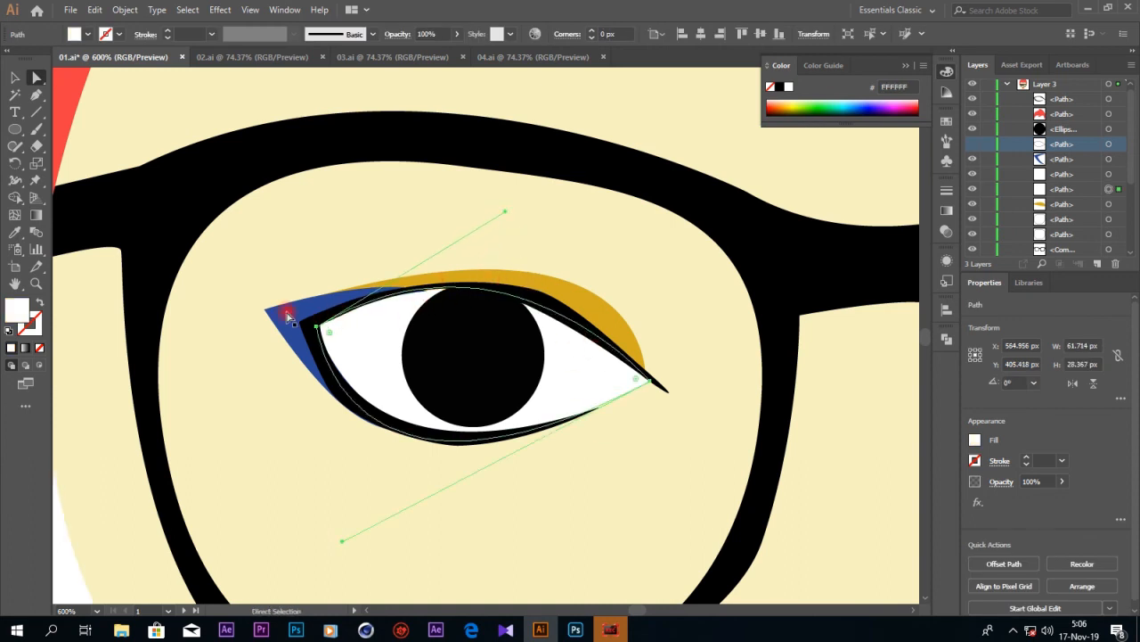
# - Try to copy the individually selected eye shapes into the empty lens of the glasses
pyautogui.keyDown('shift'); pyautogui.click(282, 324); pyautogui.keyUp('shift')
pyautogui.keyDown('shift'); pyautogui.click(556, 294); pyautogui.keyUp('shift')
pyautogui.keyDown('shift'); pyautogui.click(519, 354); pyautogui.keyUp('shift')
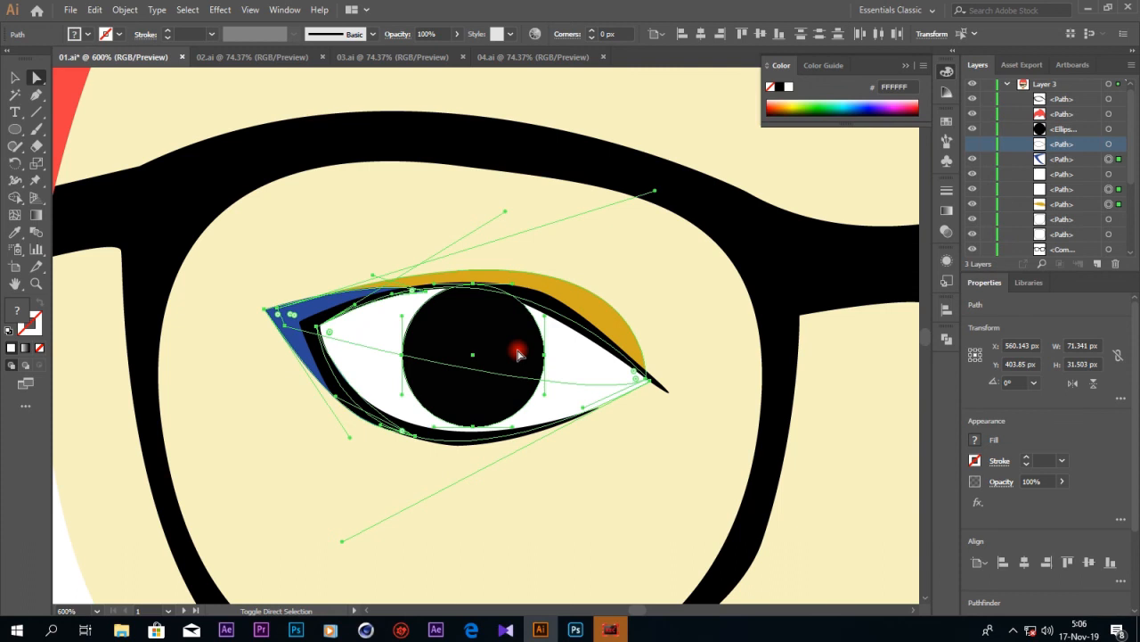
pyautogui.hotkey('ctrl', '-')
pyautogui.hotkey('ctrl', '-')
pyautogui.hotkey('ctrl', '-')
pyautogui.click(14, 78)
pyautogui.moveTo(524, 334); pyautogui.dragTo(809, 361)
pyautogui.hotkey('ctrl', 'z')
# - Try to copy the blue shape, eyeliner, eye white and gold eyeshadow into the empty lens
pyautogui.click(442, 347)
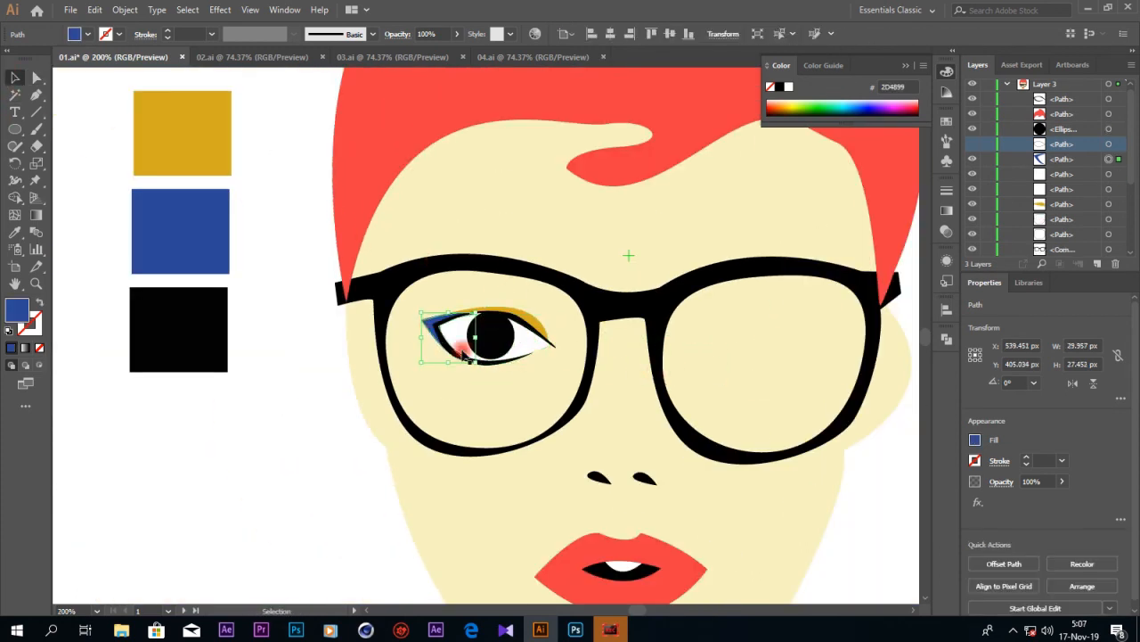
pyautogui.keyDown('shift'); pyautogui.click(498, 362); pyautogui.keyUp('shift')
pyautogui.keyDown('shift'); pyautogui.click(527, 336); pyautogui.keyUp('shift')
pyautogui.keyDown('shift'); pyautogui.click(537, 323); pyautogui.keyUp('shift')
pyautogui.moveTo(527, 333); pyautogui.dragTo(799, 340)
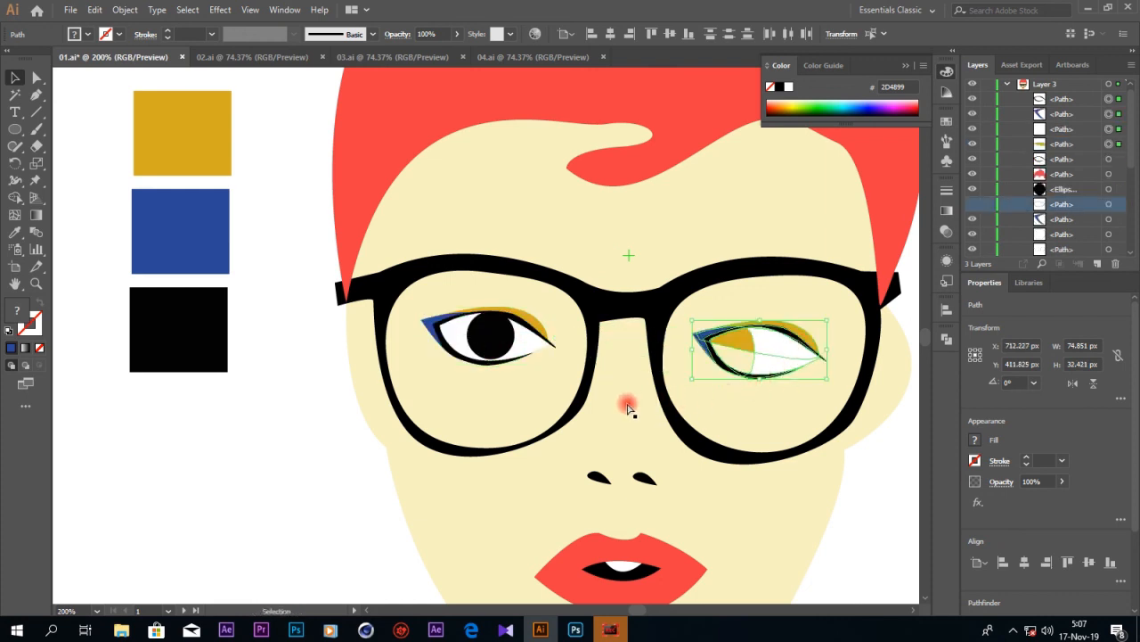
pyautogui.hotkey('ctrl', 'z')
pyautogui.hotkey('ctrl', '+')
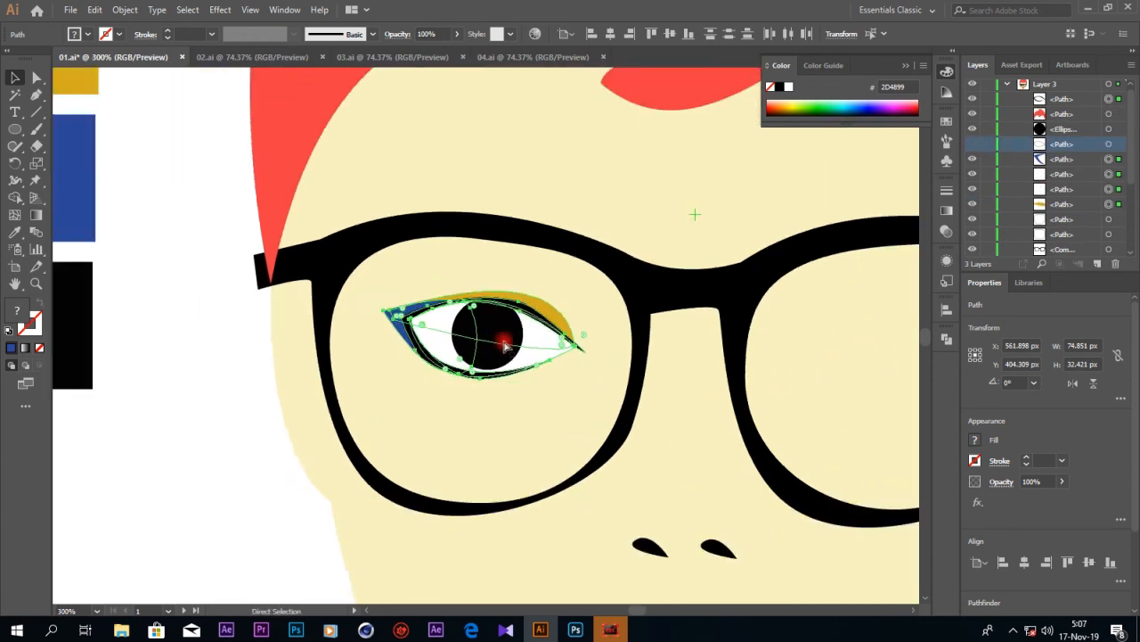
pyautogui.hotkey('ctrl', '-')
pyautogui.moveTo(502, 336); pyautogui.dragTo(789, 354)
pyautogui.hotkey('ctrl', 'z')
pyautogui.hotkey('ctrl', 'z')
pyautogui.click(497, 348)
pyautogui.click(509, 357)
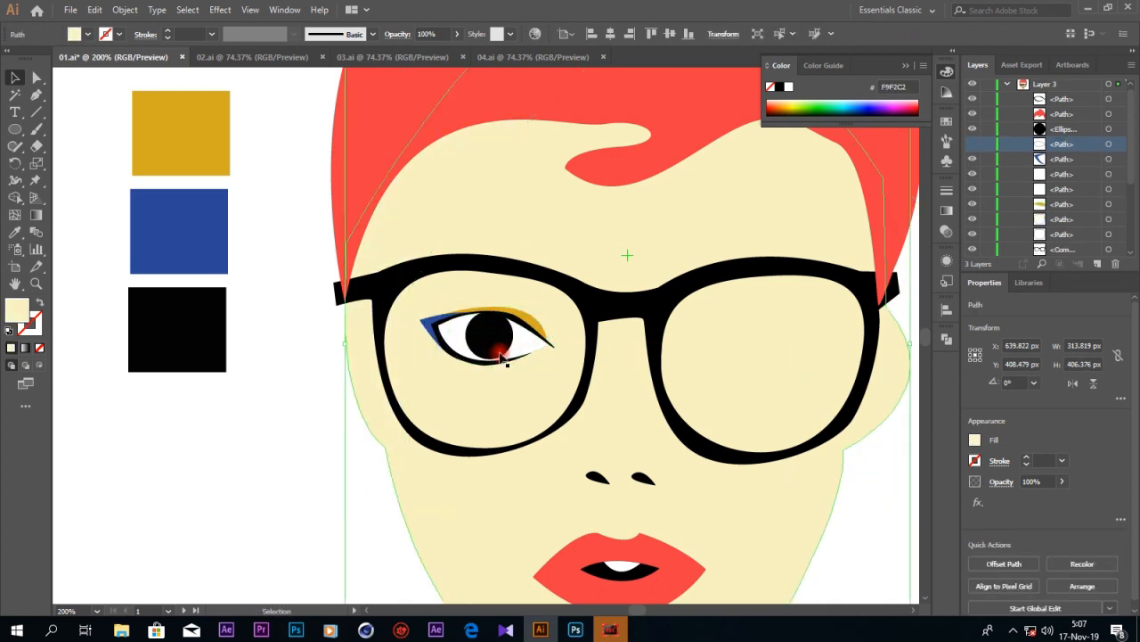
pyautogui.moveTo(421, 303); pyautogui.dragTo(477, 359)
pyautogui.hotkey('ctrl', 'z')
# - Lock the hair and face paths and select all of the finished eye's shapes together
pyautogui.click(995, 136)
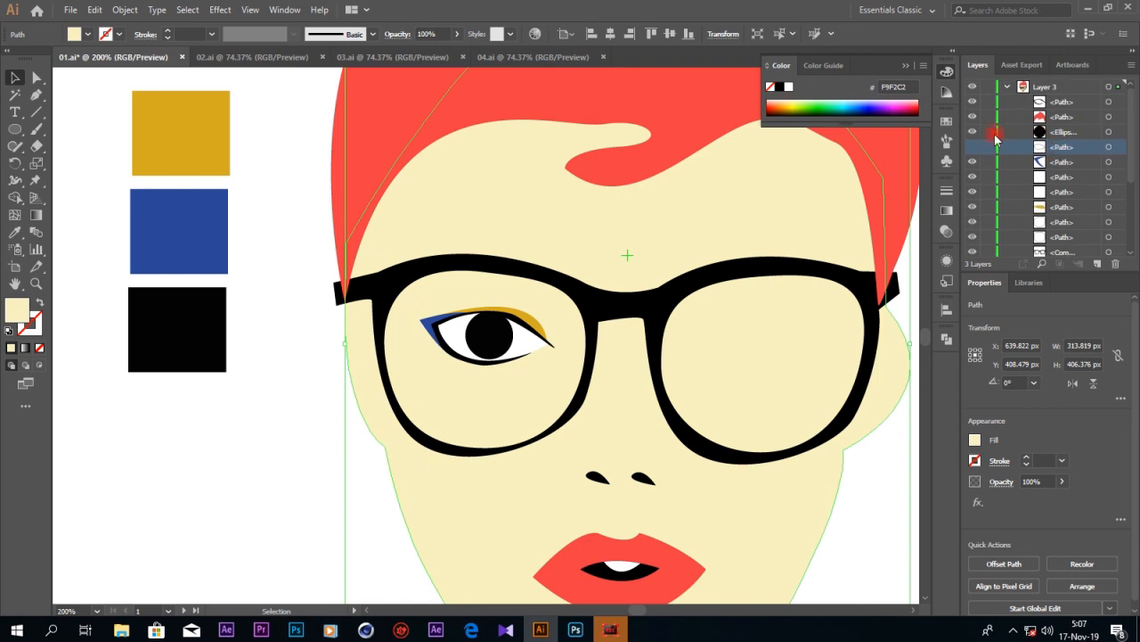
pyautogui.scroll(-4, 988, 194)
pyautogui.click(989, 221)
pyautogui.moveTo(416, 306); pyautogui.dragTo(554, 375)
pyautogui.moveTo(526, 324); pyautogui.dragTo(788, 352)
pyautogui.hotkey('ctrl', 'z')
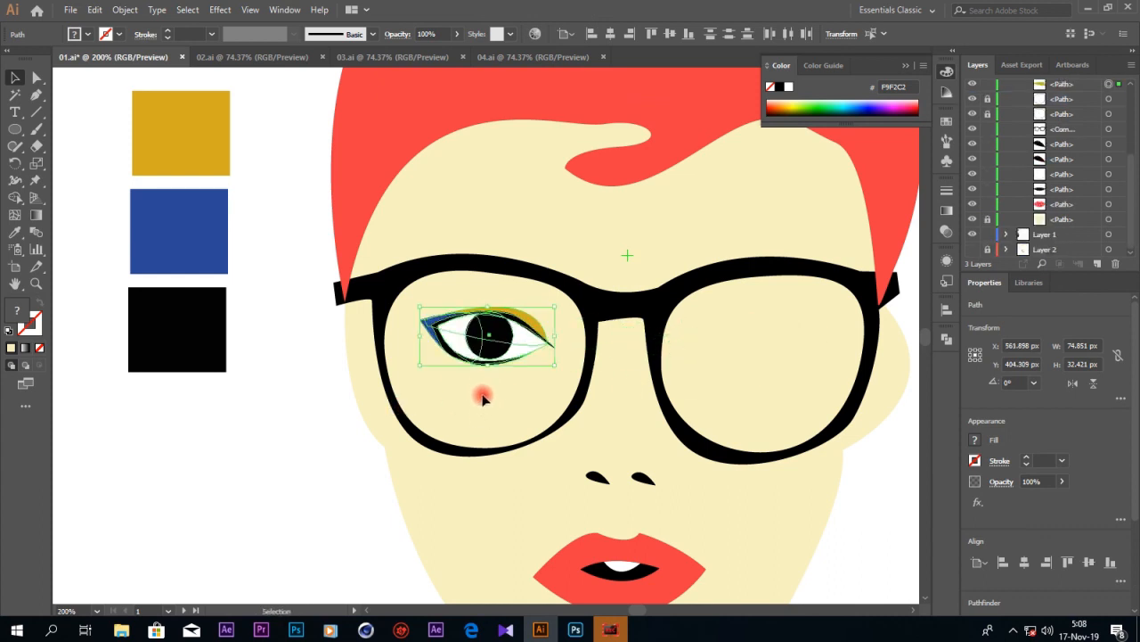
# - Try to group the selected eye shapes
pyautogui.rightClick(491, 333)
pyautogui.click(539, 417)
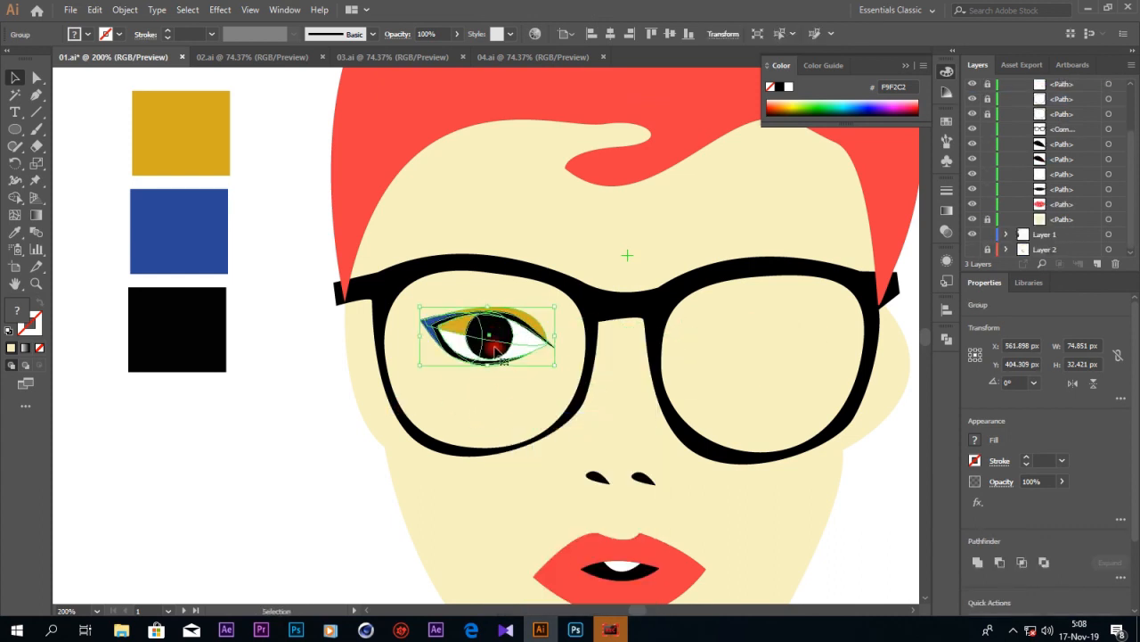
pyautogui.click(470, 361)
pyautogui.click(471, 361)
# - Try to reorder the paths inside the eye group and hide the stray one, and undo back to the ungrouped shapes
pyautogui.scroll(2, 1069, 174)
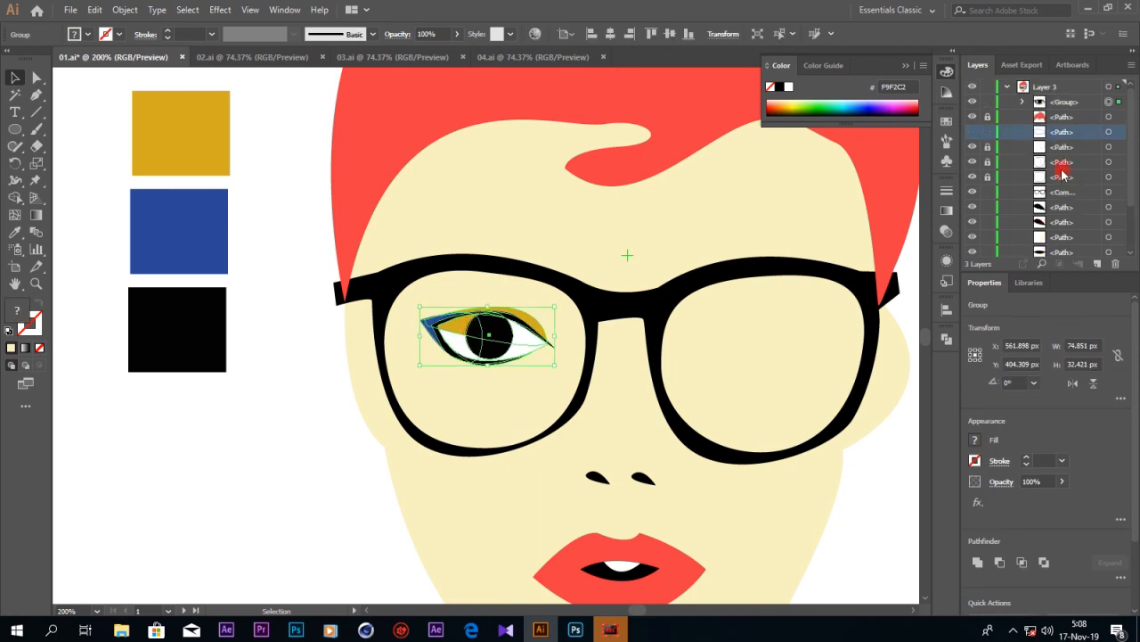
pyautogui.click(1024, 103)
pyautogui.moveTo(1057, 208); pyautogui.dragTo(1061, 170)
pyautogui.moveTo(1062, 222); pyautogui.dragTo(1064, 202)
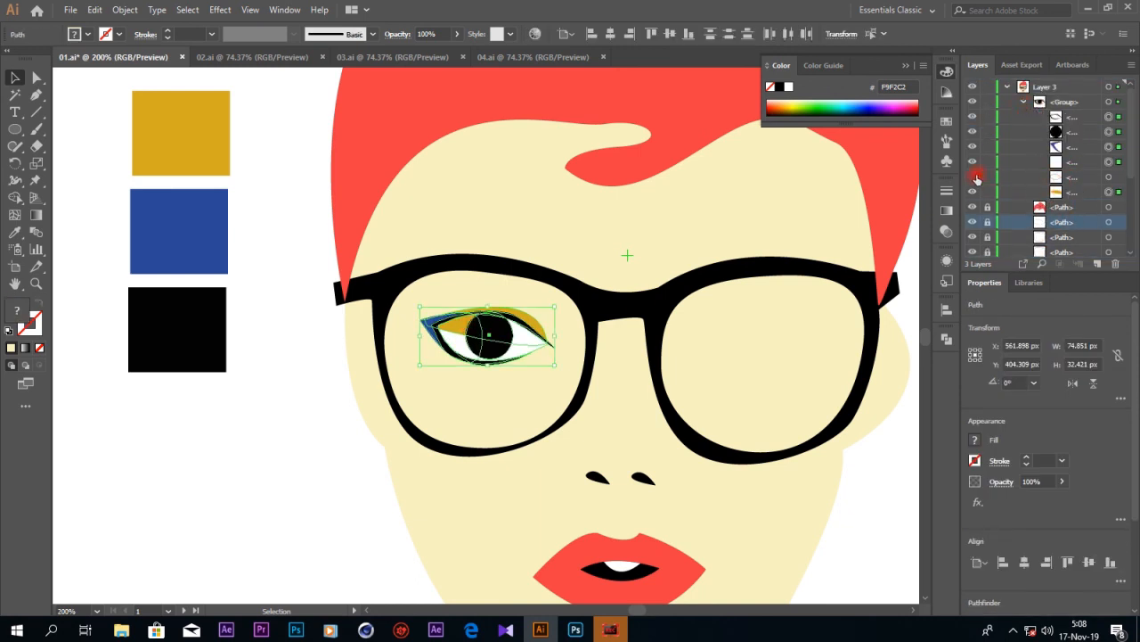
pyautogui.click(980, 192)
pyautogui.scroll(-3, 1016, 214)
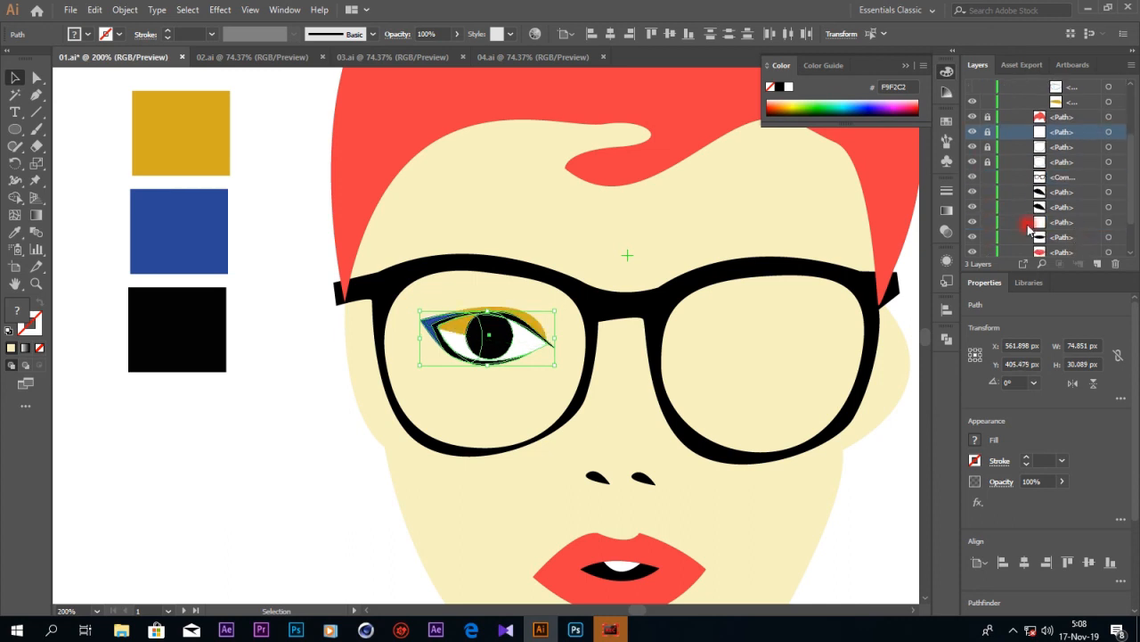
pyautogui.click(973, 224)
pyautogui.hotkey('ctrl', 'z')
pyautogui.hotkey('ctrl', 'z')
pyautogui.hotkey('ctrl', 'z')
pyautogui.hotkey('ctrl', 'z')
pyautogui.hotkey('ctrl', 'z')
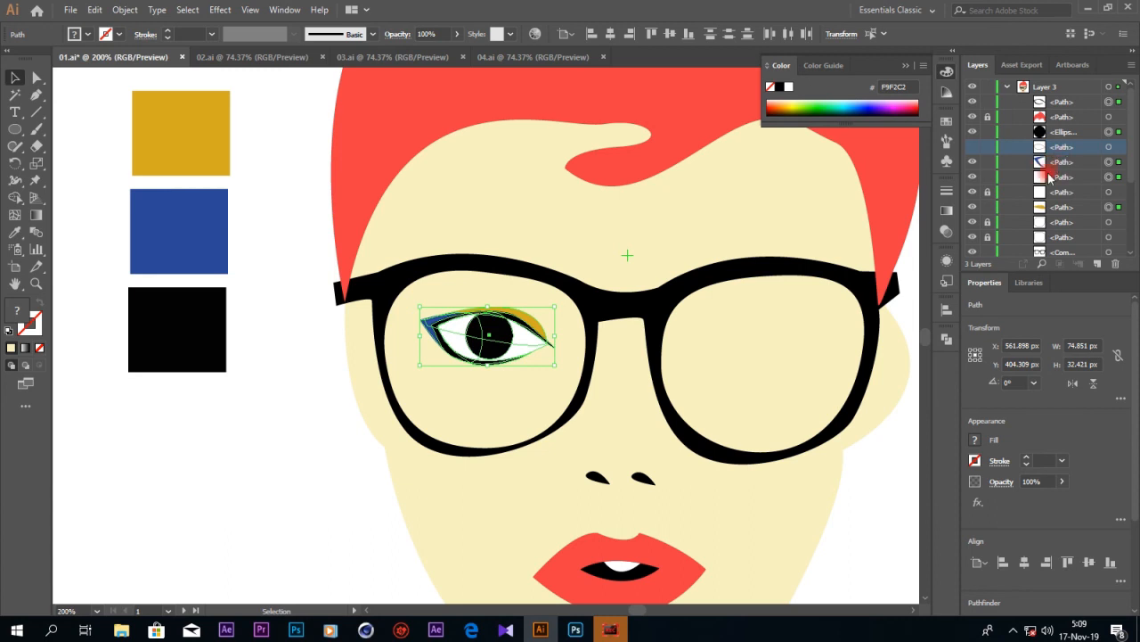
# - Move the eyeliner path below the hair in the layer order and select the layer entries from eyeliner to gold eyeshadow
pyautogui.moveTo(1054, 104); pyautogui.dragTo(1054, 125)
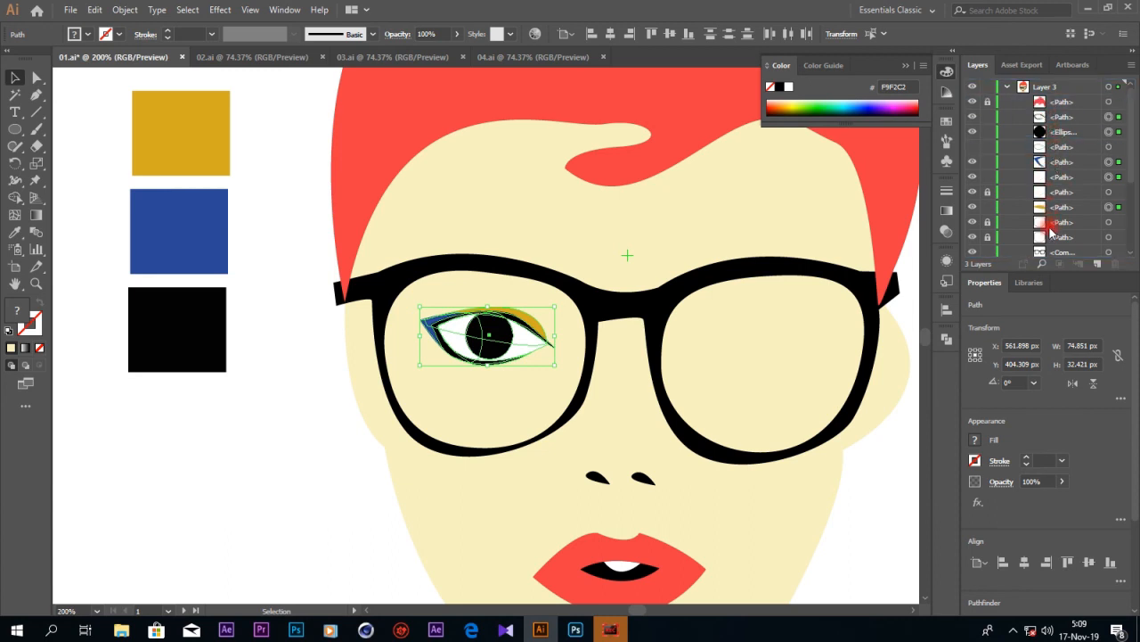
pyautogui.click(1064, 210)
pyautogui.keyDown('shift'); pyautogui.click(1057, 121); pyautogui.keyUp('shift')
pyautogui.moveTo(515, 331); pyautogui.dragTo(780, 360)
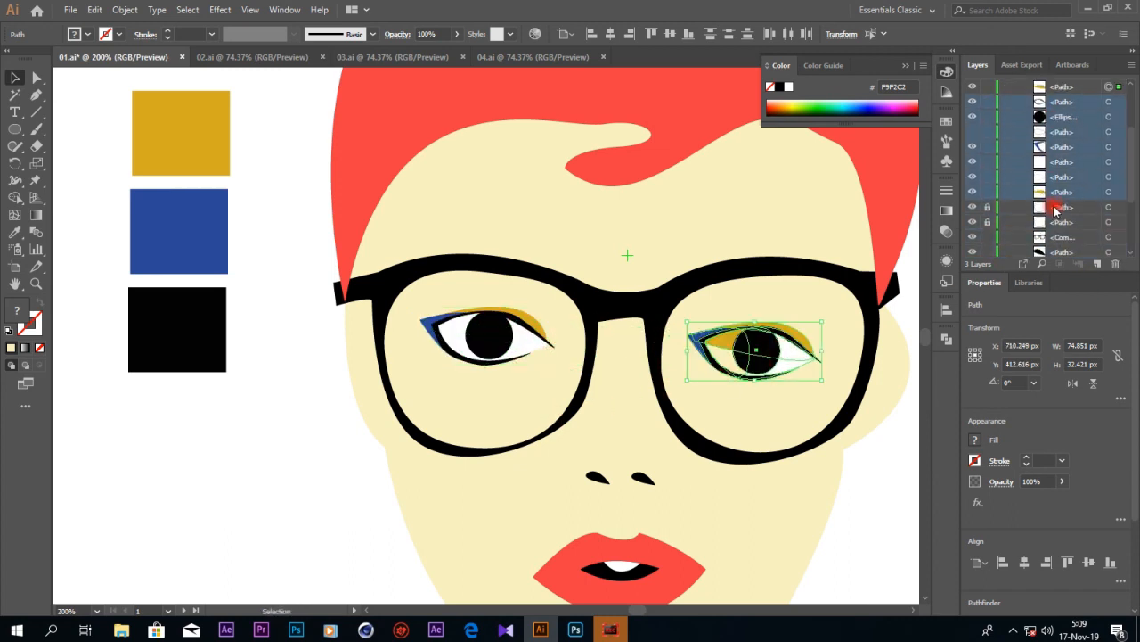
pyautogui.hotkey('ctrl', 'z')
# - Try to group the eye shapes again with the reordered layers
pyautogui.rightClick(518, 335)
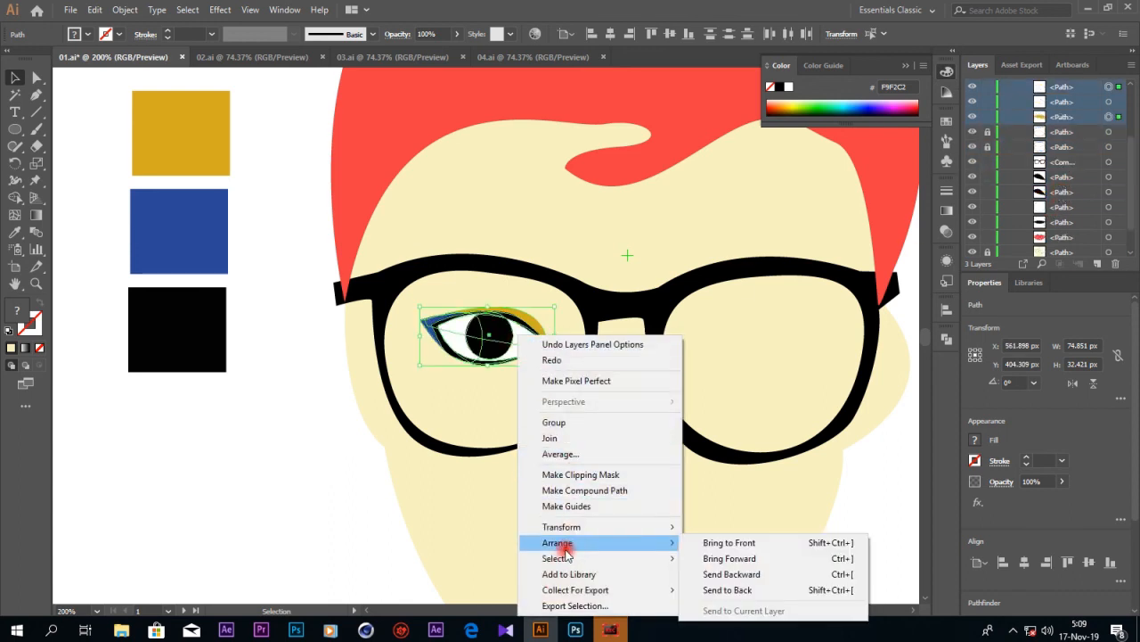
pyautogui.click(570, 423)
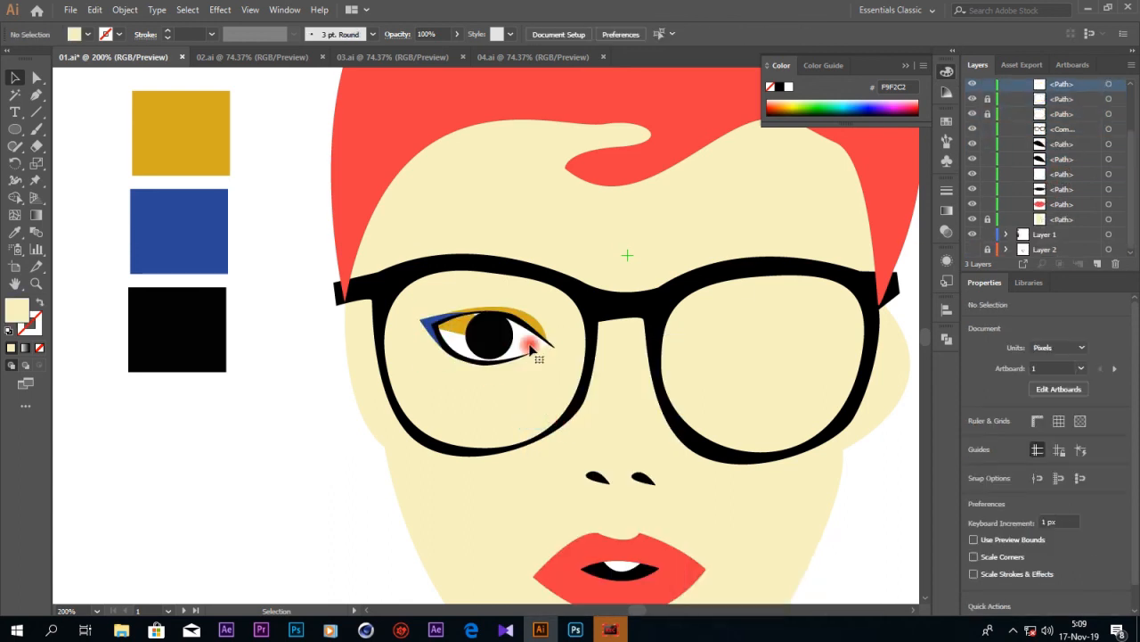
pyautogui.hotkey('ctrl', 'z')
# - Group all the shapes of the finished eye and place a copy of the group inside the empty lens
pyautogui.click(501, 287)
pyautogui.click(508, 331)
pyautogui.moveTo(419, 293); pyautogui.dragTo(555, 382)
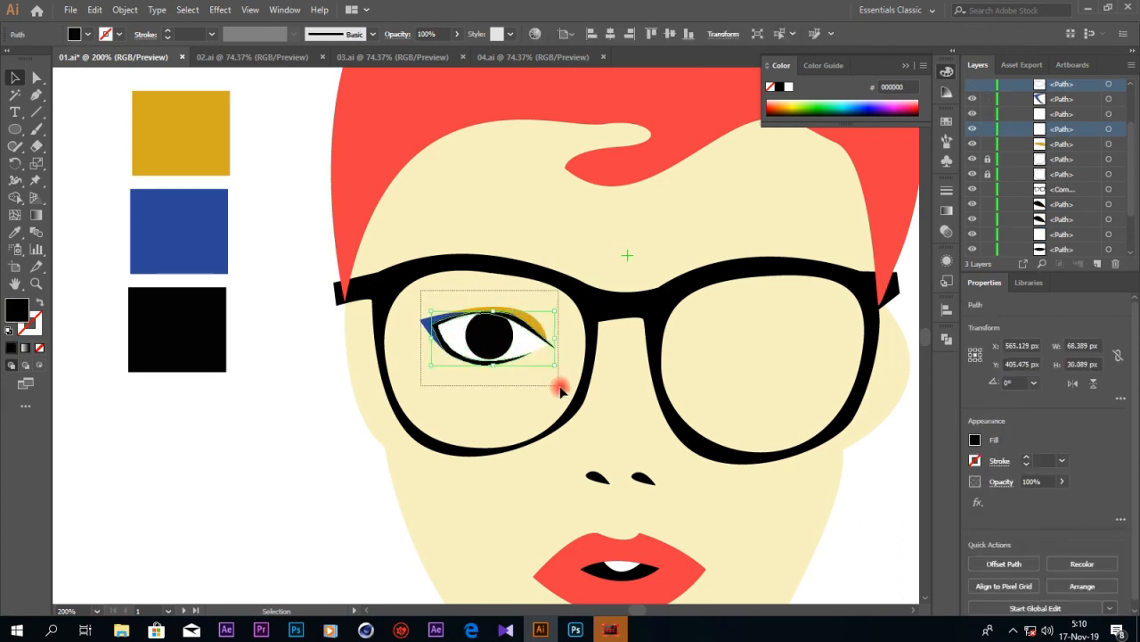
pyautogui.rightClick(517, 328)
pyautogui.click(552, 418)
pyautogui.moveTo(517, 330); pyautogui.dragTo(794, 342)
pyautogui.click(863, 495)
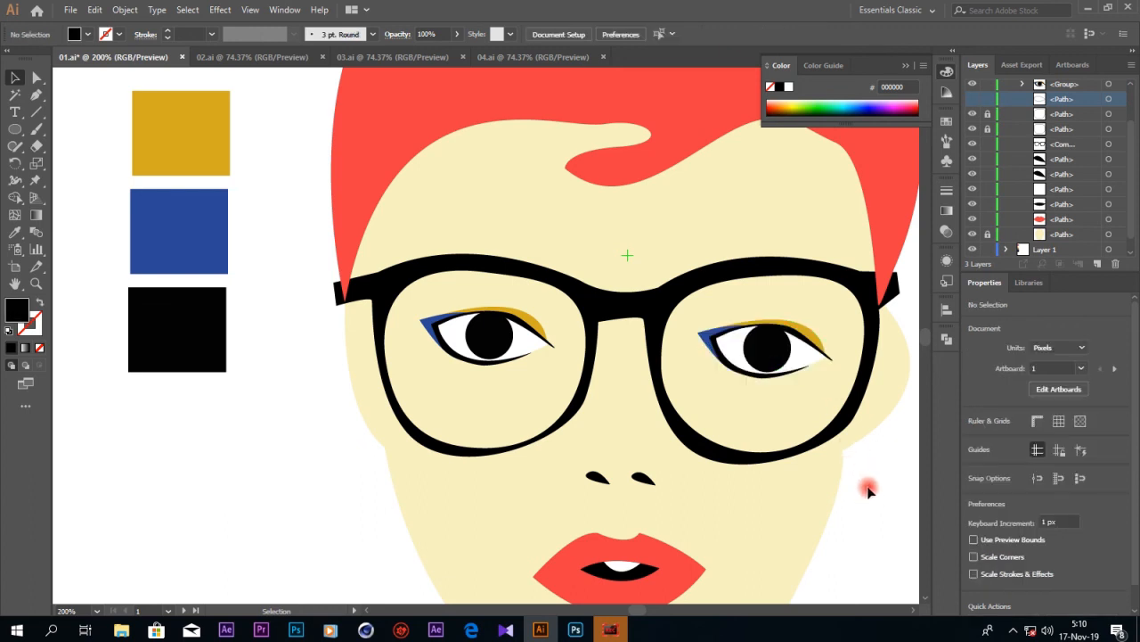
# - Unlock the face path and reshape both ears by raising their lower anchors and adjusting the curve beside the glasses
pyautogui.click(37, 79)
pyautogui.click(987, 234)
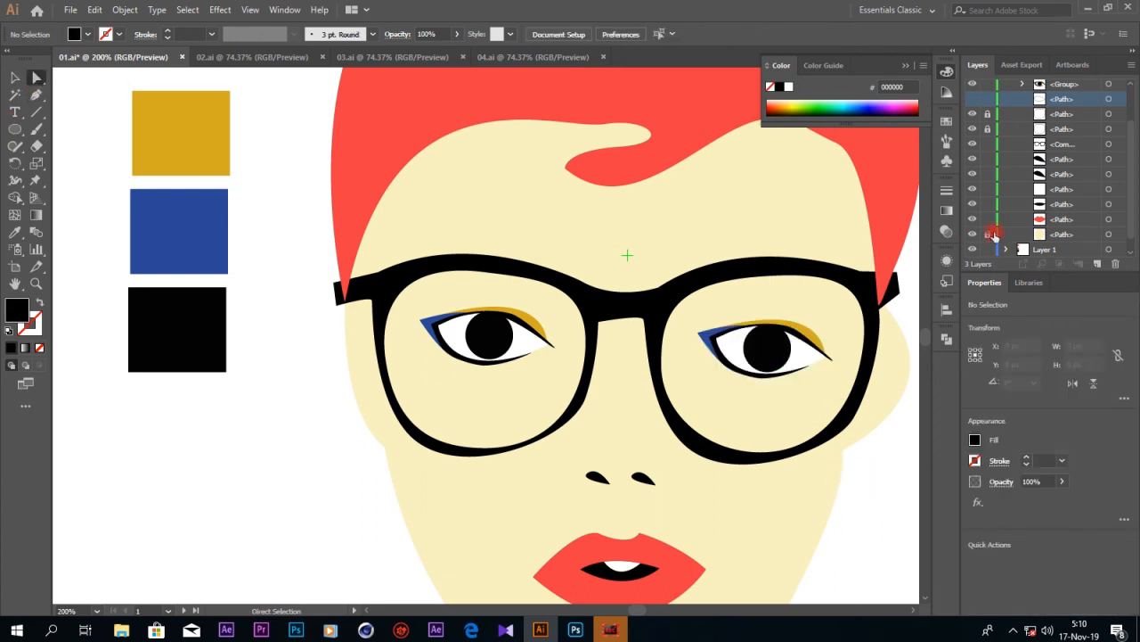
pyautogui.click(829, 469)
pyautogui.click(851, 429)
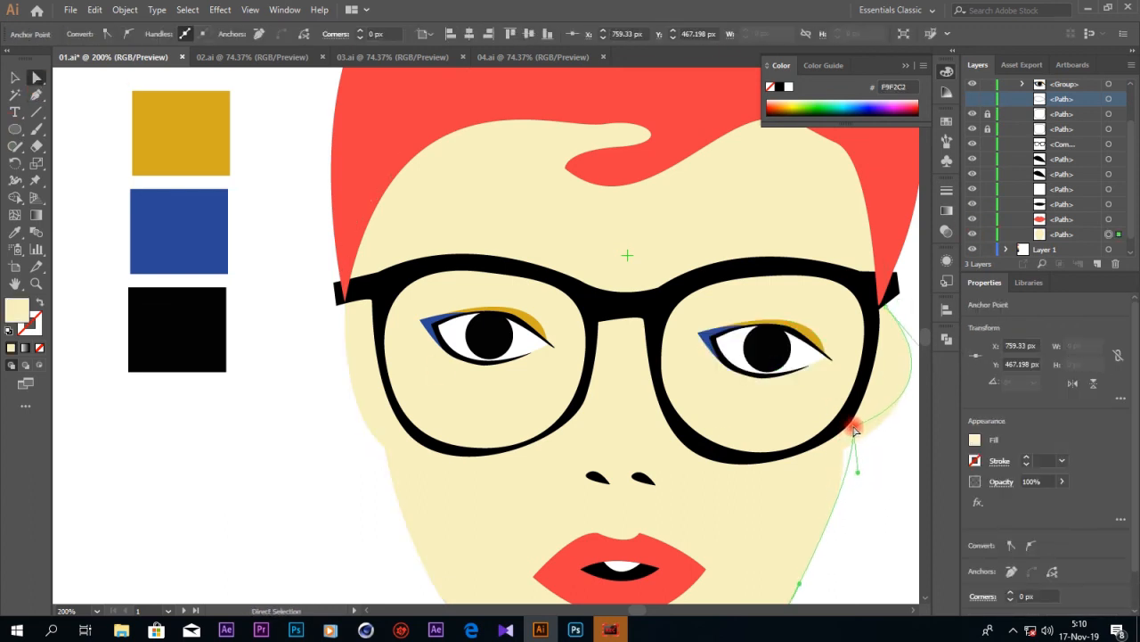
pyautogui.moveTo(386, 453); pyautogui.dragTo(376, 400)
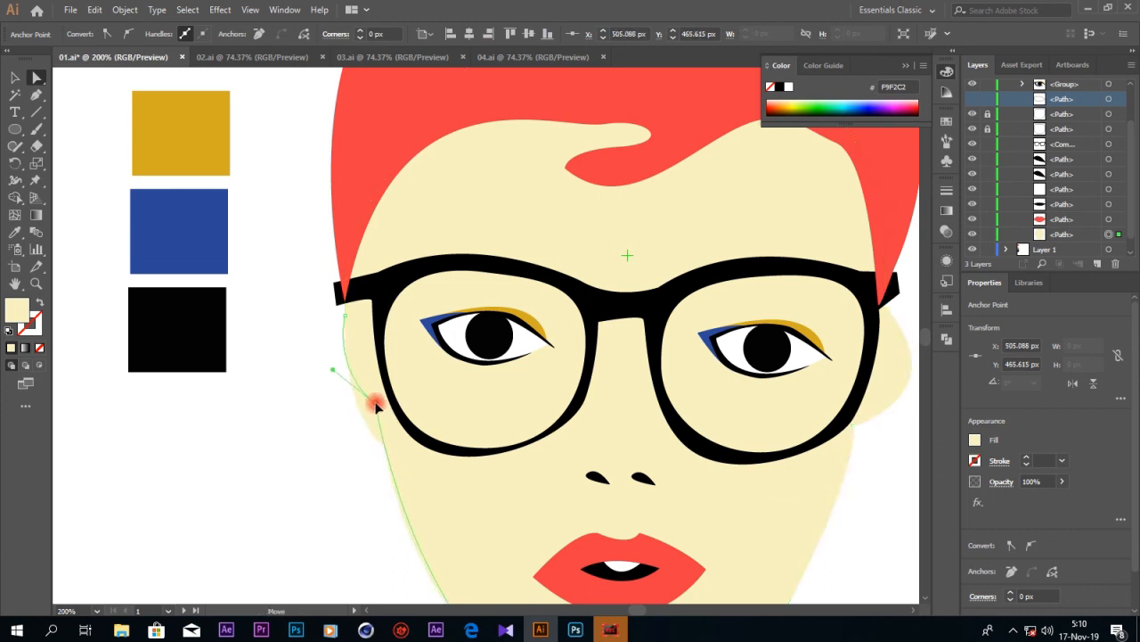
pyautogui.moveTo(330, 371)
pyautogui.mouseDown()
pyautogui.moveTo(315, 377)
pyautogui.moveTo(324, 392)
pyautogui.mouseUp()
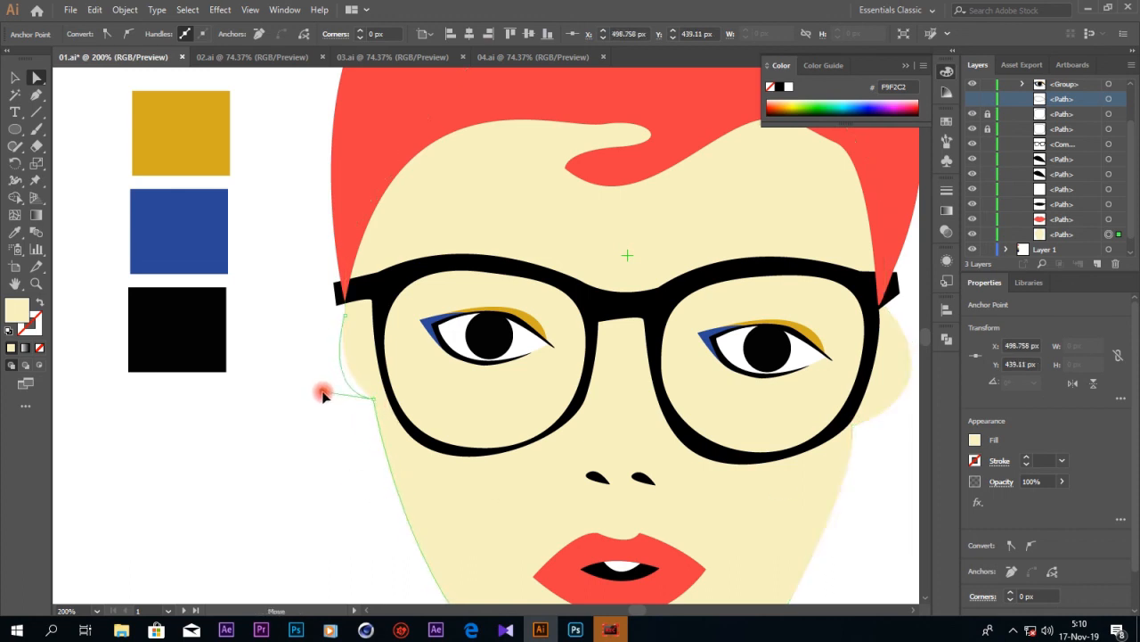
pyautogui.click(345, 313)
pyautogui.moveTo(345, 313); pyautogui.dragTo(344, 303)
pyautogui.click(975, 303)
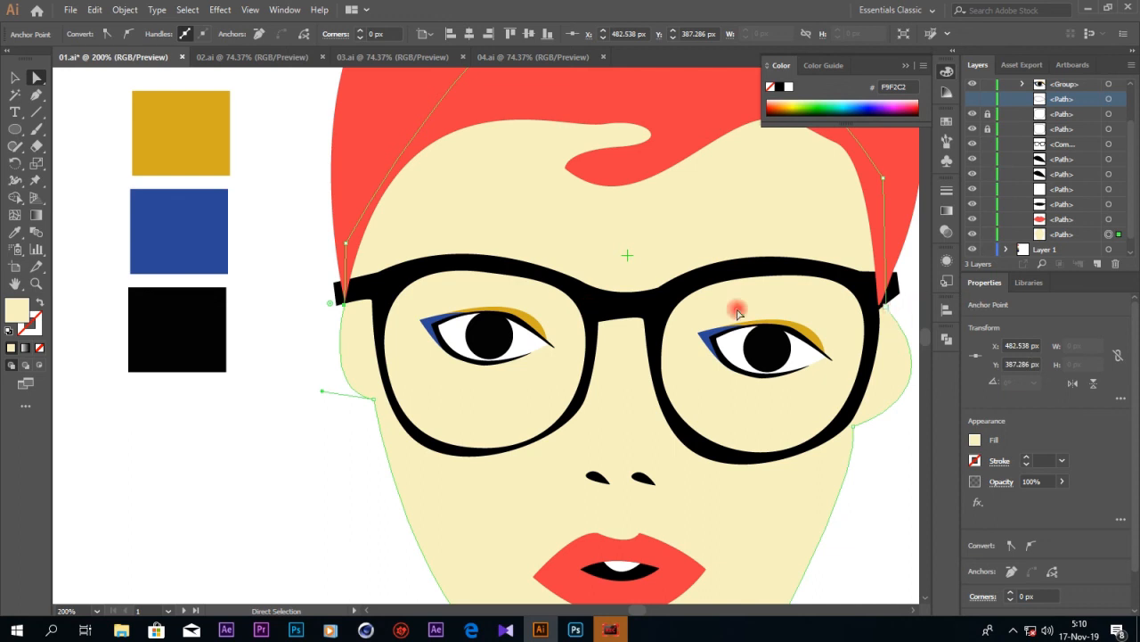
# - Separate the glasses' outer temple tips beyond the hair with Shape Builder and delete the cut-off pieces
pyautogui.keyDown('shift'); pyautogui.click(381, 294); pyautogui.keyUp('shift')
pyautogui.click(15, 197)
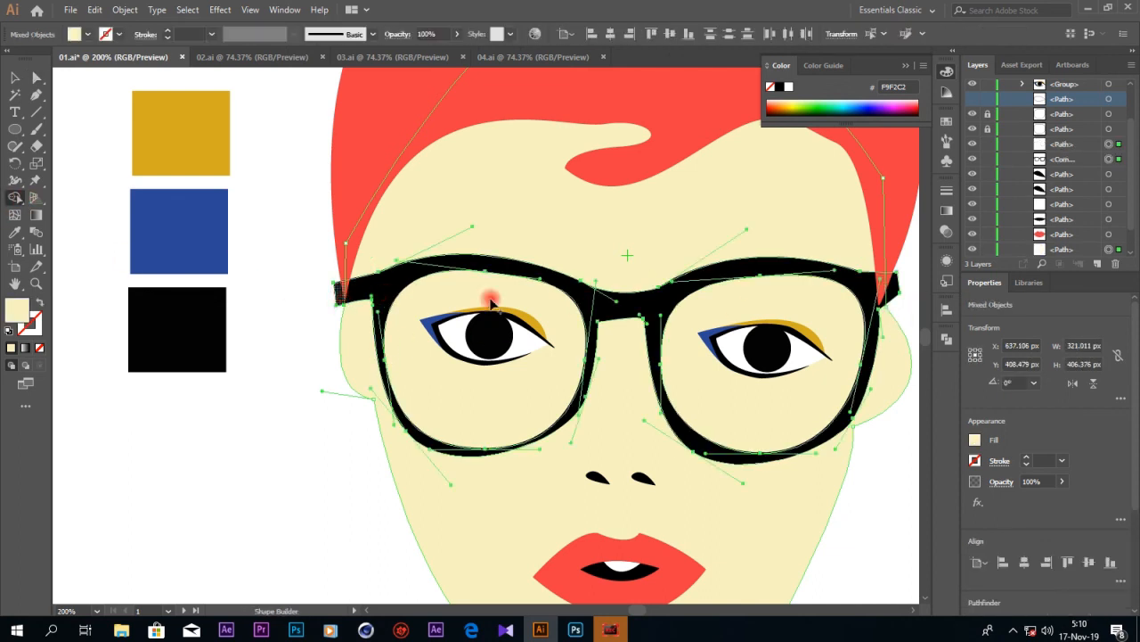
pyautogui.click(894, 291)
pyautogui.click(35, 80)
pyautogui.click(259, 271)
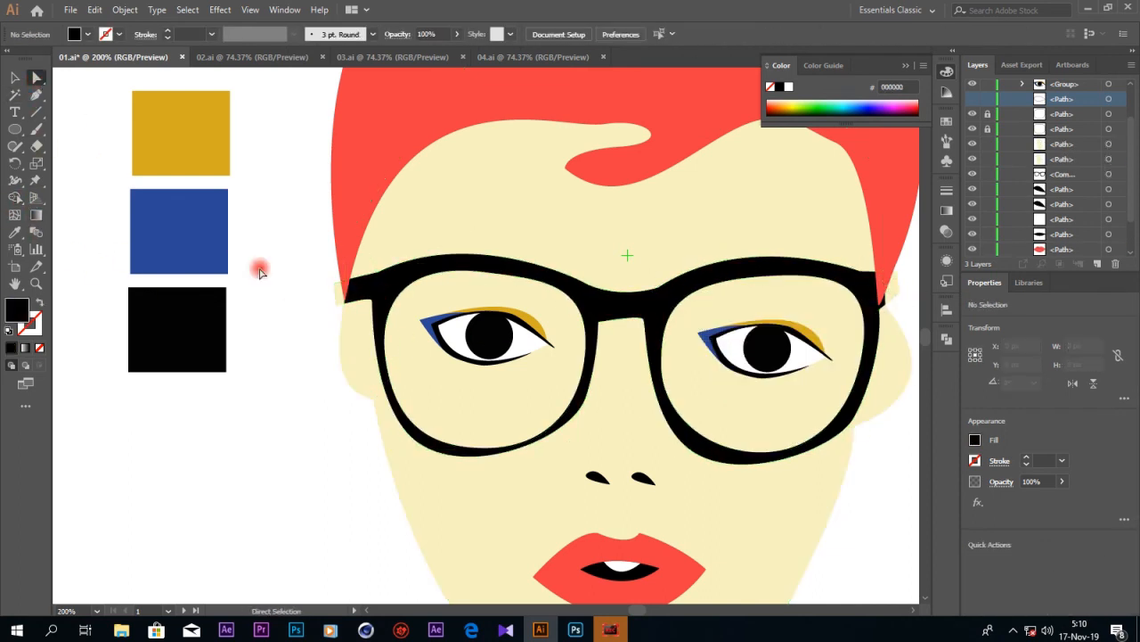
pyautogui.click(340, 303)
pyautogui.click(894, 291)
pyautogui.press('Delete')
pyautogui.scroll(-5, 845, 522)
pyautogui.hotkey('ctrl', '-')
pyautogui.hotkey('ctrl', '-')
pyautogui.hotkey('ctrl', '-')
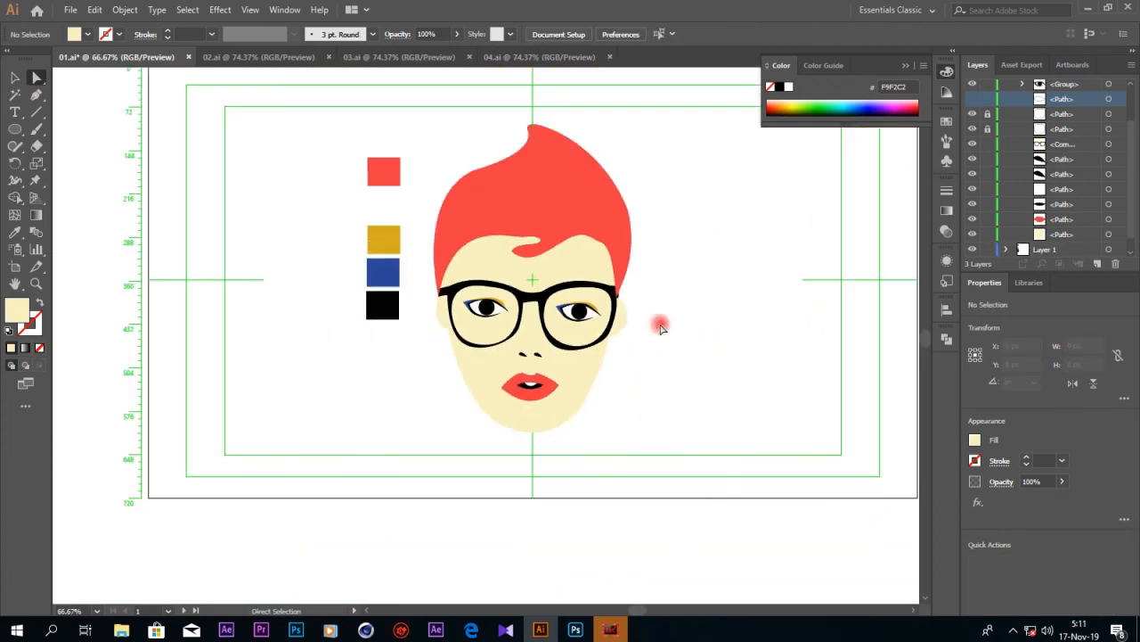